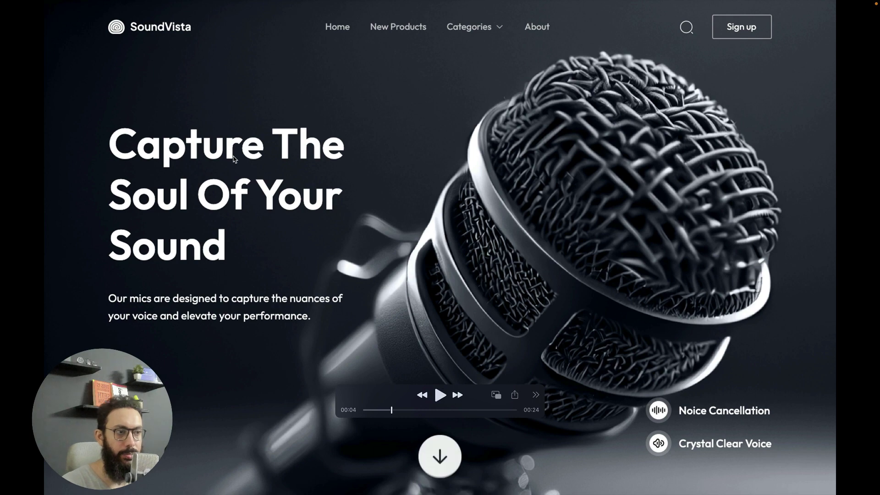
Step: Rewind the finished SoundVista animation video and play it back
{"action": "left_click_drag", "start_coordinate": [392, 410], "coordinate": [365, 410]}
{"action": "key", "text": "space"}
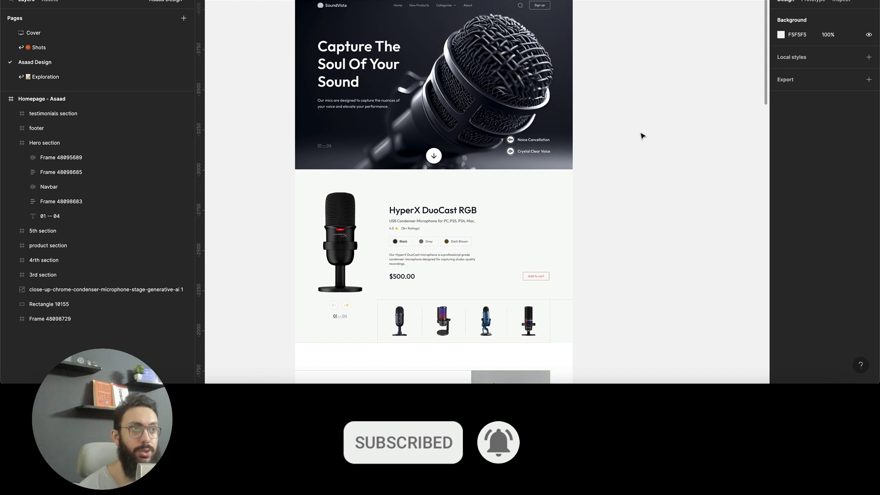
Step: Examine the homepage design in Figma, from the hero and product sections down to the testimonials
{"action": "scroll", "coordinate": [642, 135], "scroll_direction": "up", "scroll_amount": 3}
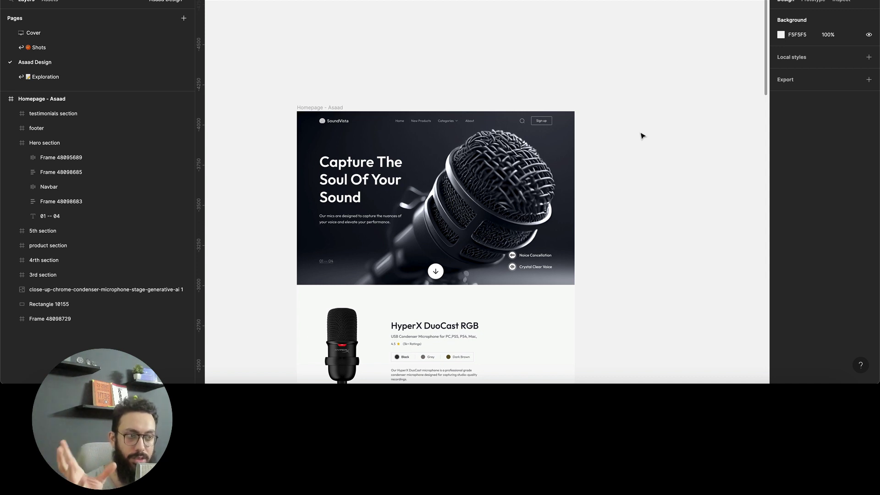
{"action": "scroll", "coordinate": [642, 135], "scroll_direction": "down", "scroll_amount": 5}
{"action": "left_click", "coordinate": [480, 217], "text": "ctrl"}
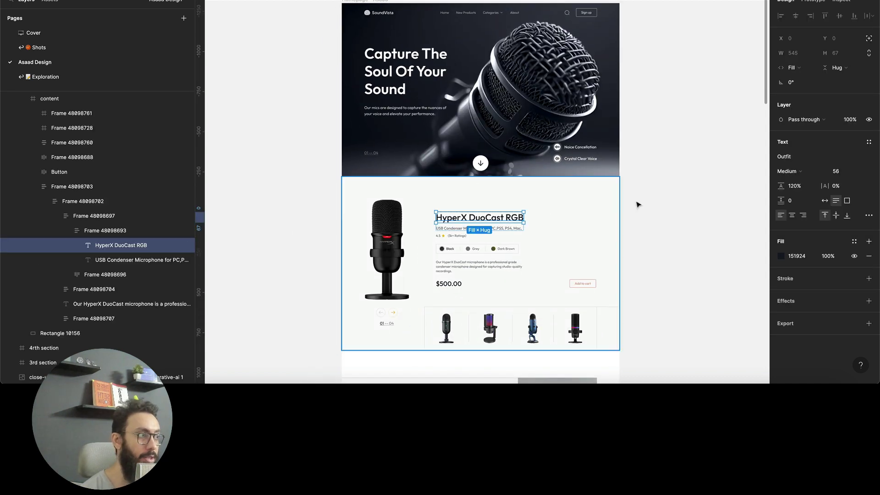
{"action": "left_click", "coordinate": [704, 204]}
{"action": "scroll", "coordinate": [491, 202], "scroll_direction": "right", "scroll_amount": 4}
{"action": "scroll", "coordinate": [491, 202], "scroll_direction": "down", "scroll_amount": 1}
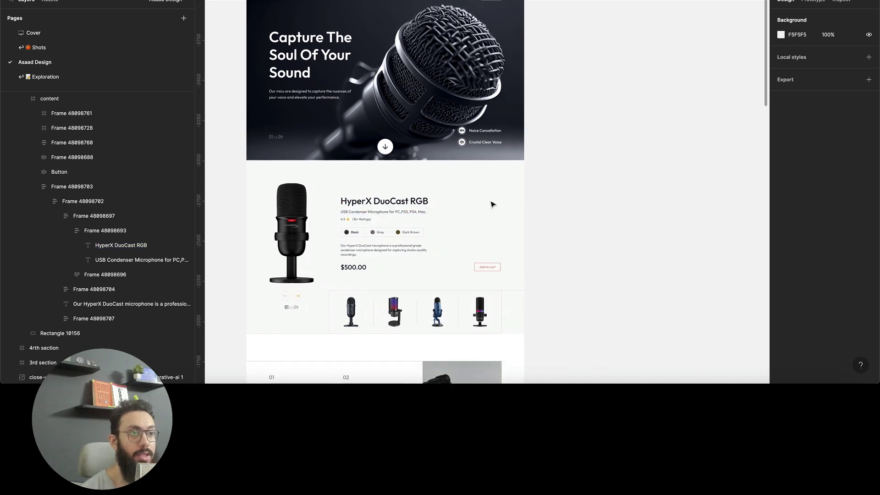
{"action": "left_click", "coordinate": [405, 215]}
{"action": "left_click", "coordinate": [607, 173]}
{"action": "scroll", "coordinate": [596, 174], "scroll_direction": "down", "scroll_amount": 1}
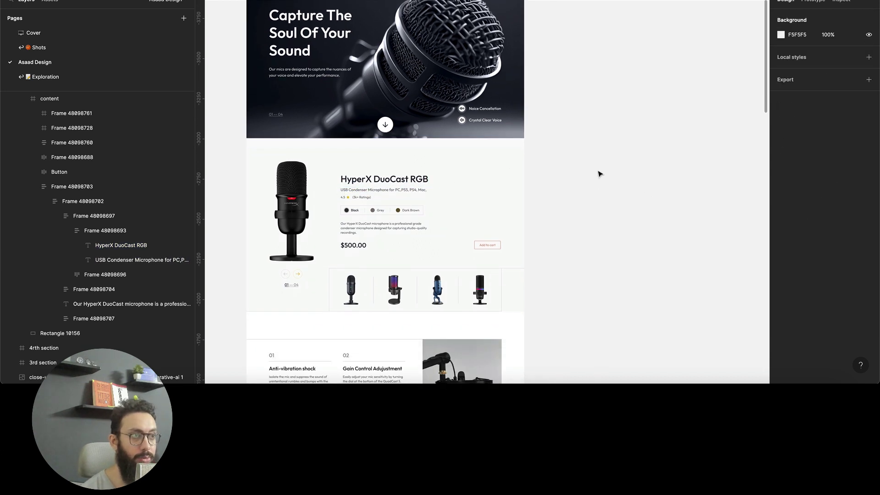
{"action": "scroll", "coordinate": [592, 173], "scroll_direction": "up", "scroll_amount": 3}
{"action": "scroll", "coordinate": [591, 174], "scroll_direction": "down", "scroll_amount": 15}
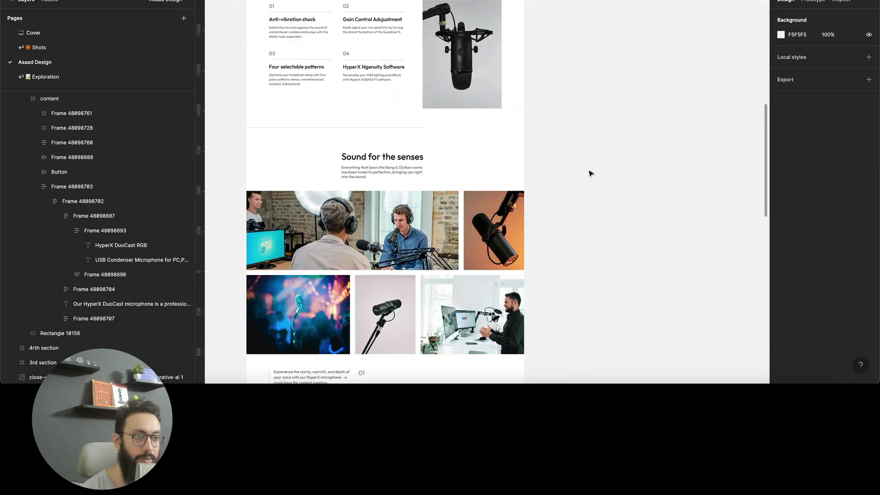
{"action": "scroll", "coordinate": [590, 173], "scroll_direction": "left", "scroll_amount": 1}
{"action": "scroll", "coordinate": [404, 177], "scroll_direction": "down", "scroll_amount": 4}
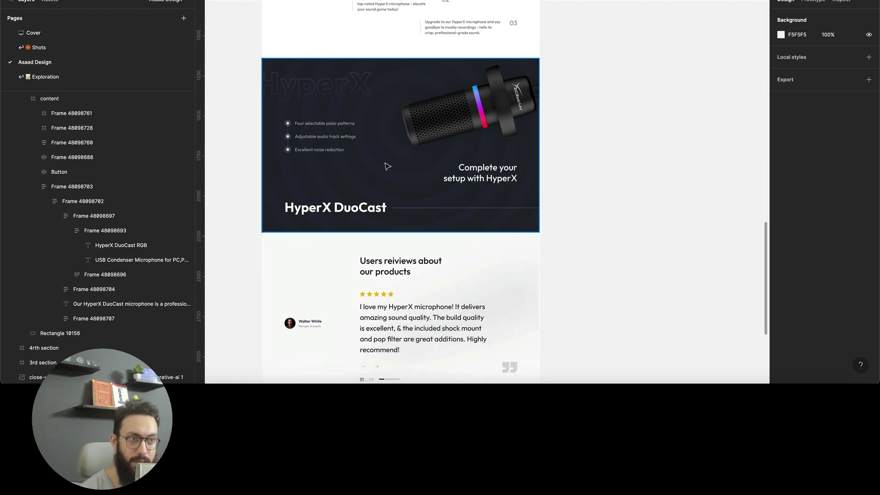
{"action": "scroll", "coordinate": [403, 177], "scroll_direction": "up", "scroll_amount": 20}
{"action": "scroll", "coordinate": [403, 176], "scroll_direction": "up", "scroll_amount": 10}
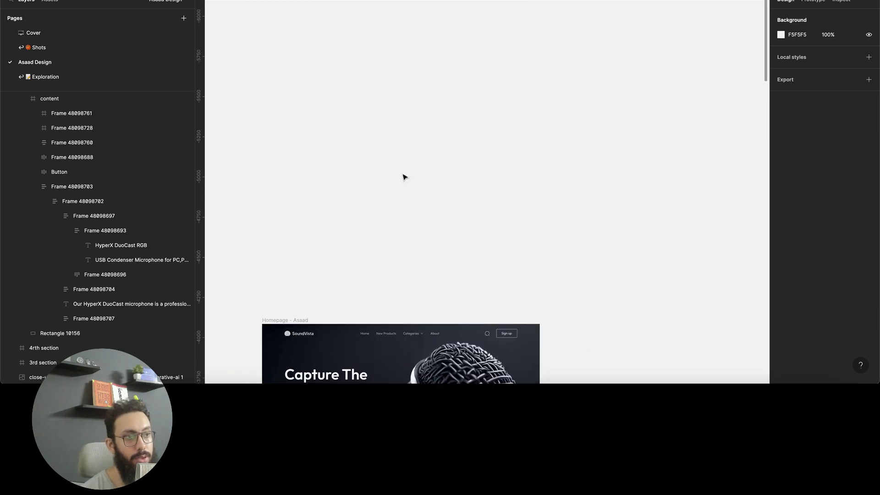
{"action": "scroll", "coordinate": [403, 176], "scroll_direction": "left", "scroll_amount": 1}
{"action": "scroll", "coordinate": [404, 176], "scroll_direction": "down", "scroll_amount": 7}
{"action": "scroll", "coordinate": [292, 56], "scroll_direction": "up", "scroll_amount": 2}
Step: Export the whole homepage frame to a new Jitter file using the Jitter plugin and open it in Jitter
{"action": "left_click", "coordinate": [290, 62]}
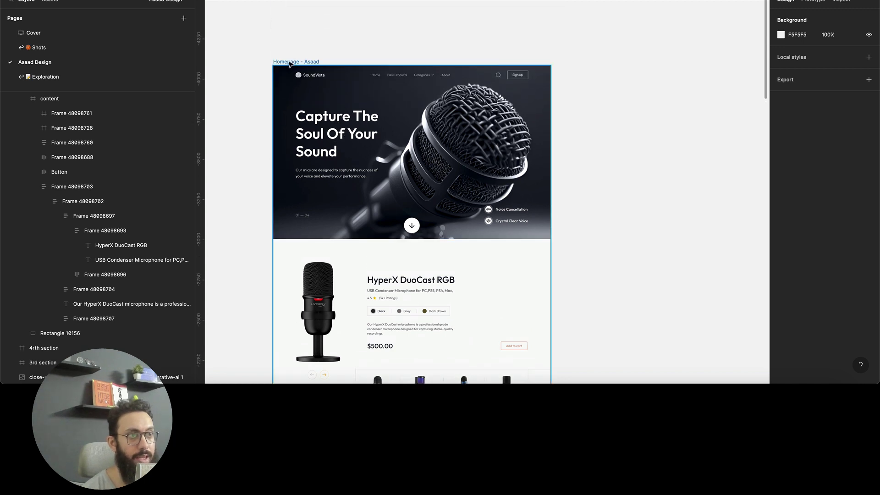
{"action": "key", "text": "super+slash"}
{"action": "type", "text": "jitter"}
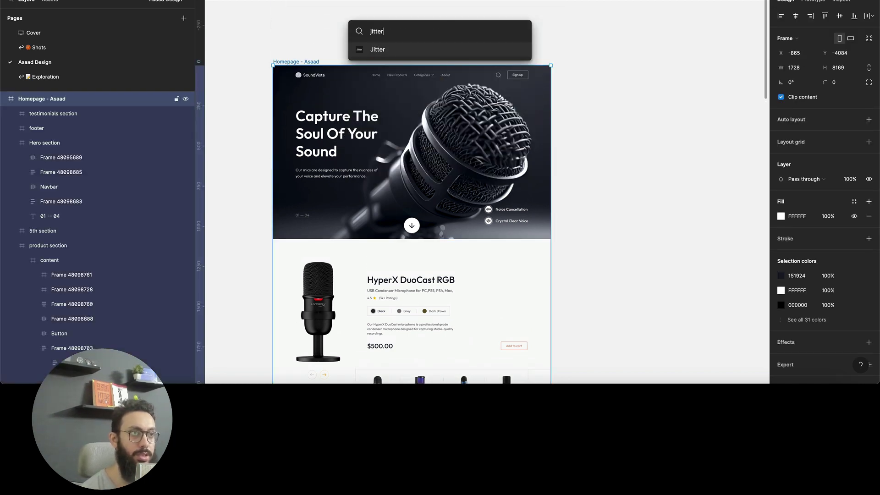
{"action": "key", "text": "Return"}
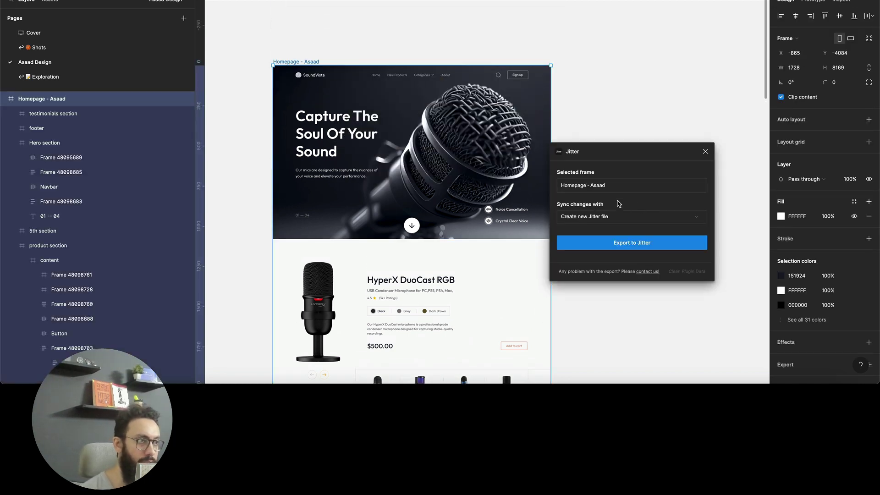
{"action": "left_click", "coordinate": [595, 220]}
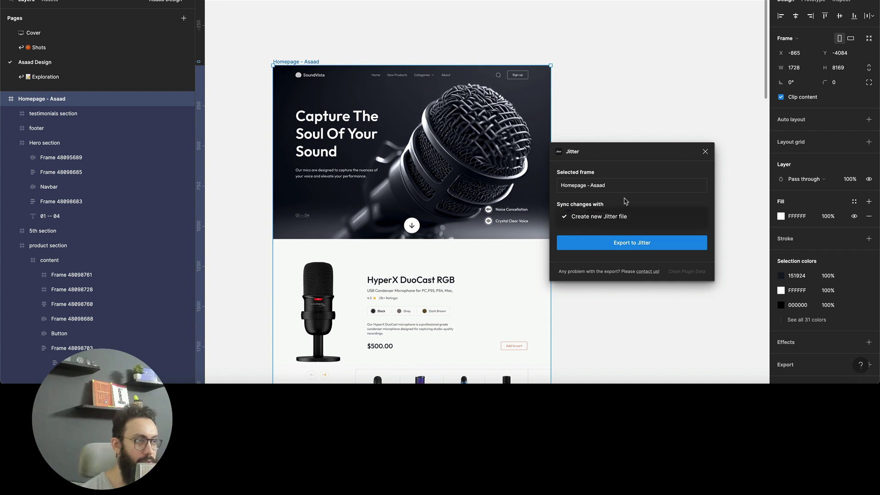
{"action": "left_click", "coordinate": [622, 218]}
{"action": "left_click", "coordinate": [620, 238]}
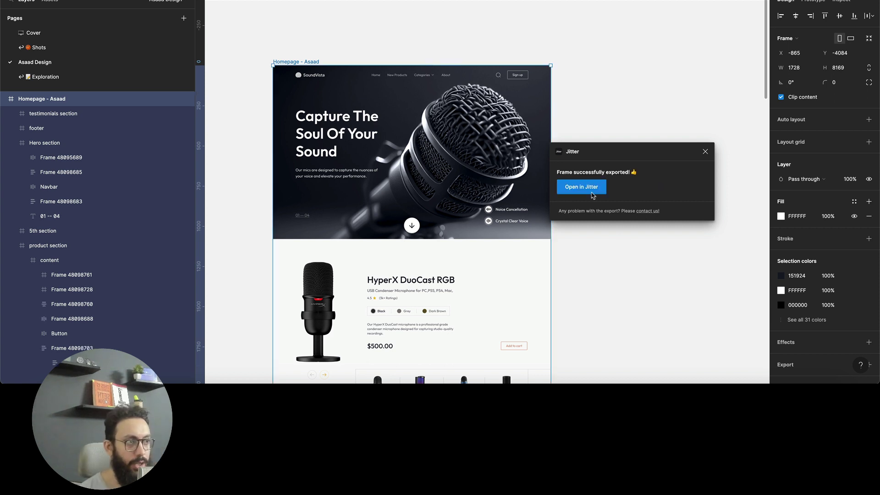
{"action": "left_click", "coordinate": [581, 187]}
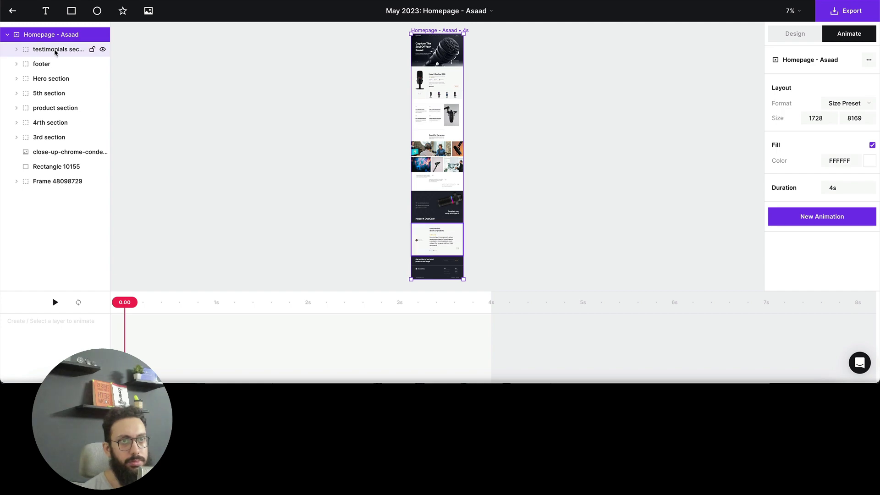
Step: Reduce the height of the imported homepage artboard to 1080
{"action": "scroll", "coordinate": [444, 77], "scroll_direction": "up", "scroll_amount": 3}
{"action": "scroll", "coordinate": [444, 77], "scroll_direction": "up", "scroll_amount": 2}
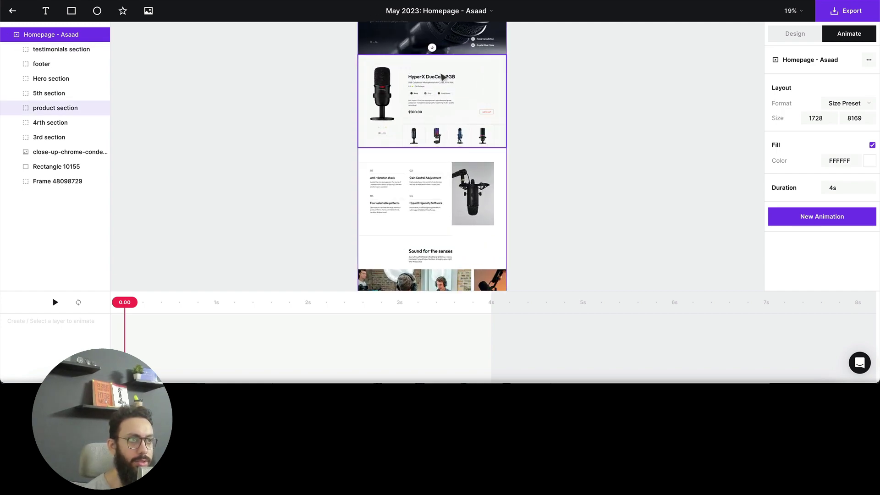
{"action": "scroll", "coordinate": [443, 79], "scroll_direction": "up", "scroll_amount": 3}
{"action": "scroll", "coordinate": [421, 135], "scroll_direction": "up", "scroll_amount": 3}
{"action": "scroll", "coordinate": [421, 136], "scroll_direction": "down", "scroll_amount": 5}
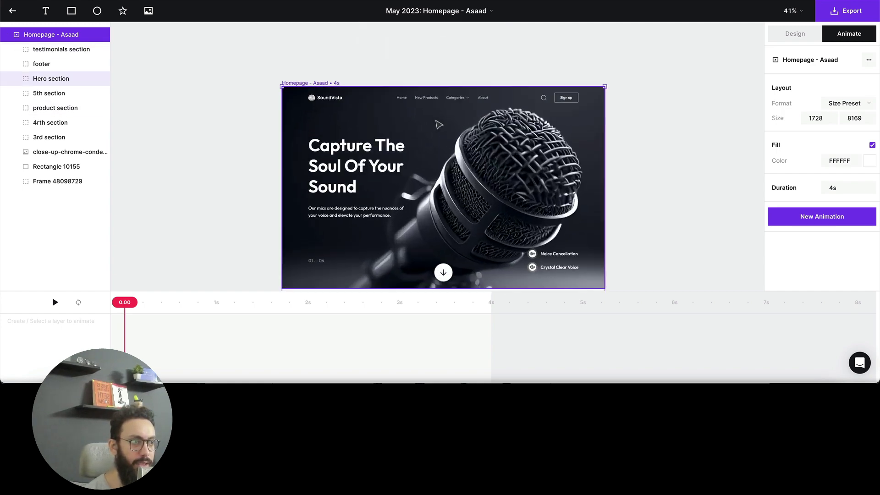
{"action": "scroll", "coordinate": [438, 124], "scroll_direction": "down", "scroll_amount": 10}
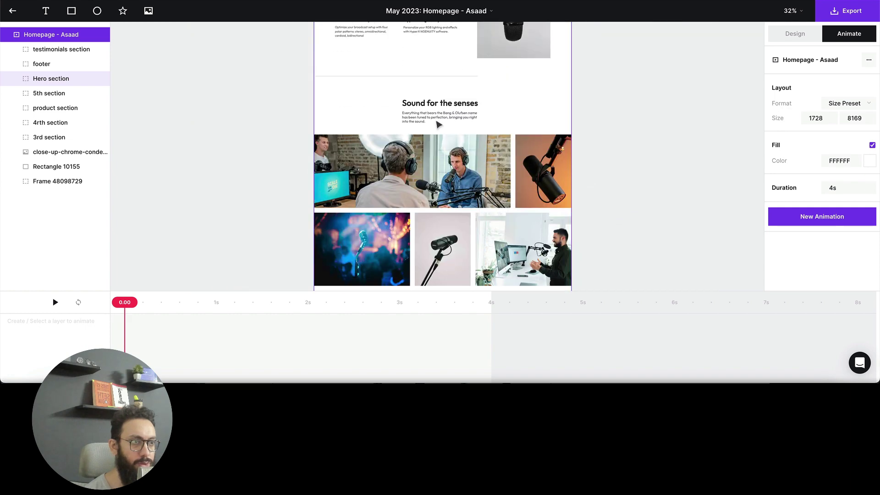
{"action": "scroll", "coordinate": [439, 124], "scroll_direction": "up", "scroll_amount": 12}
{"action": "scroll", "coordinate": [439, 124], "scroll_direction": "up", "scroll_amount": 2}
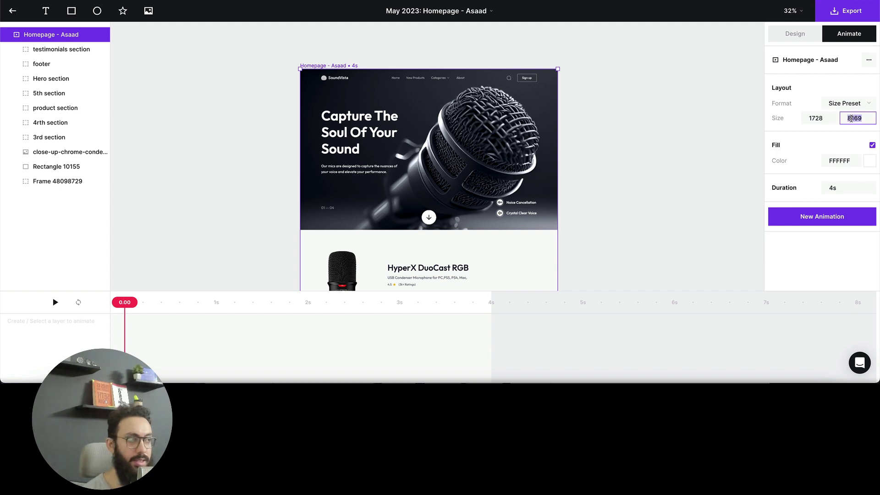
{"action": "key", "text": "Return"}
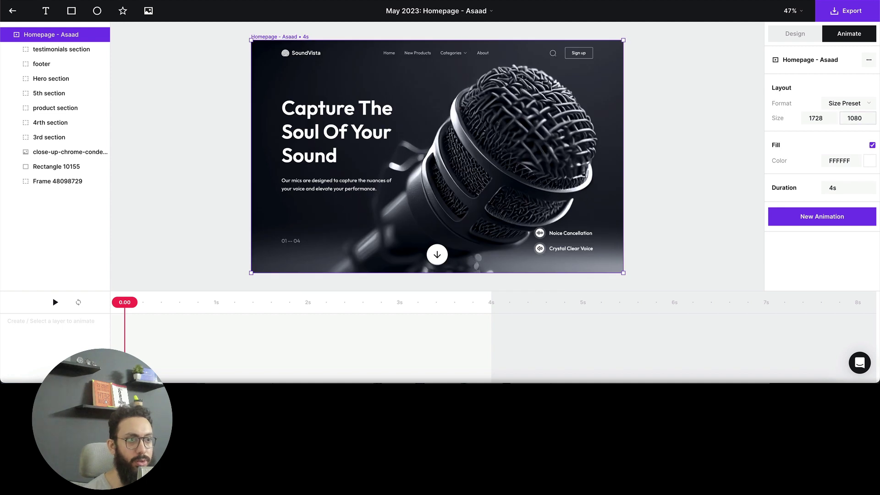
Step: Group all layers from the testimonials section through Frame 48098729 and rename the group Page
{"action": "left_click", "coordinate": [57, 50]}
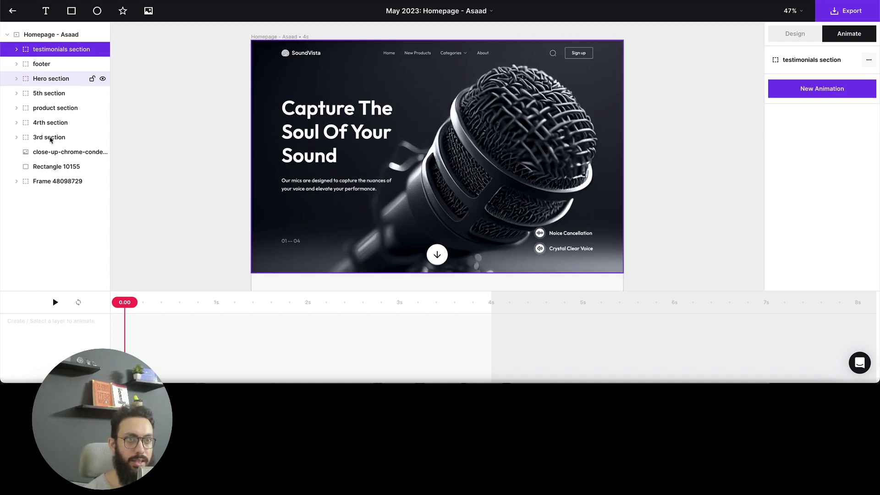
{"action": "left_click", "coordinate": [46, 180], "text": "shift"}
{"action": "key", "text": "ctrl+g"}
{"action": "double_click", "coordinate": [43, 49]}
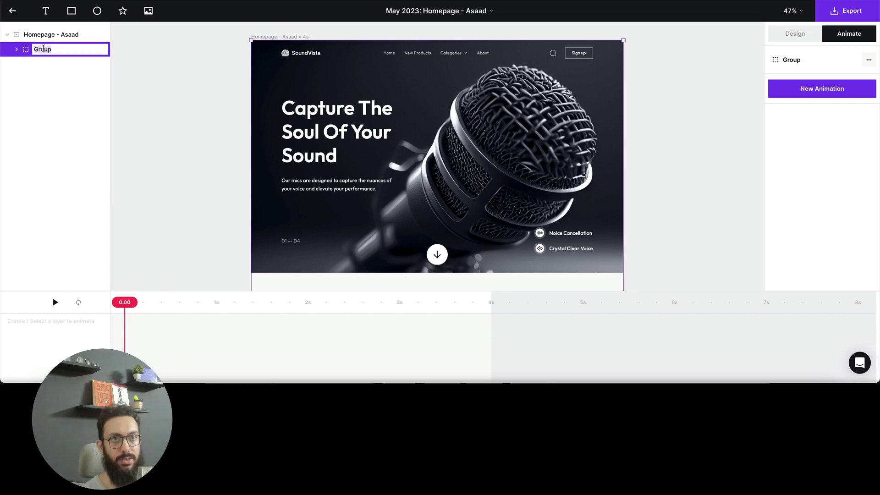
{"action": "type", "text": "Page"}
{"action": "key", "text": "Return"}
Step: Set the homepage artboard's height to 1080
{"action": "scroll", "coordinate": [332, 122], "scroll_direction": "down", "scroll_amount": 5}
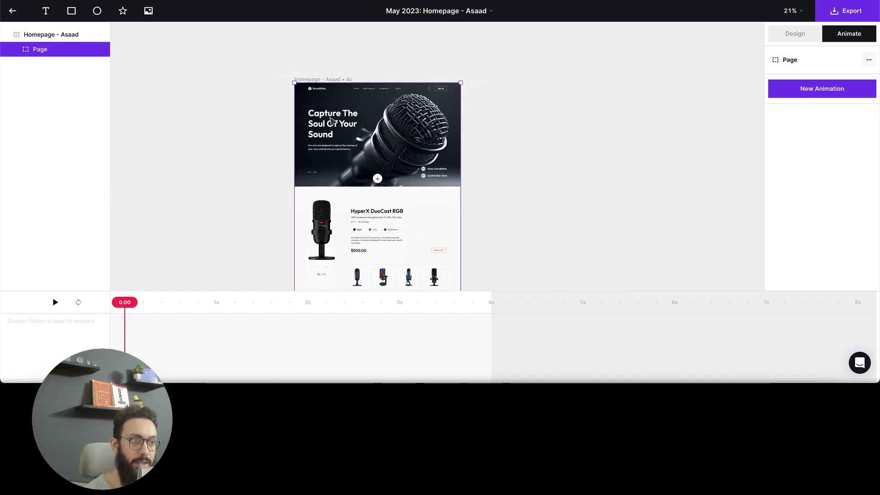
{"action": "scroll", "coordinate": [382, 154], "scroll_direction": "down", "scroll_amount": 3}
{"action": "scroll", "coordinate": [421, 161], "scroll_direction": "up", "scroll_amount": 4}
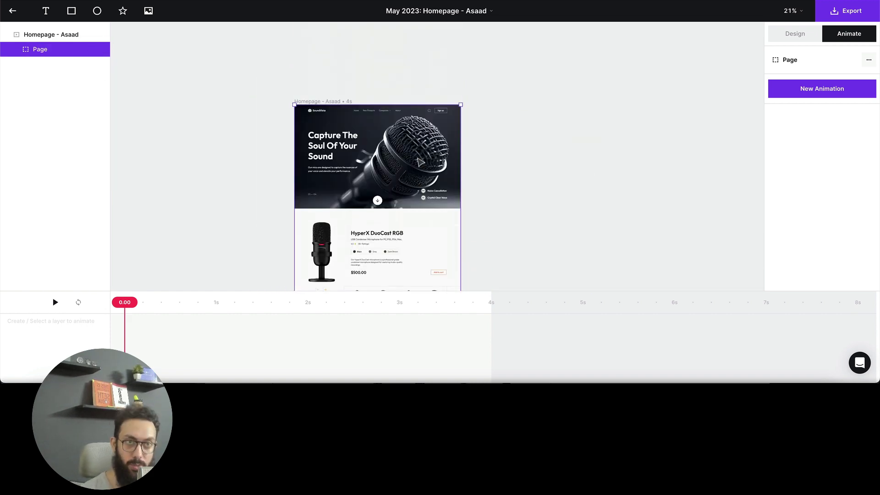
{"action": "scroll", "coordinate": [325, 160], "scroll_direction": "up", "scroll_amount": 5}
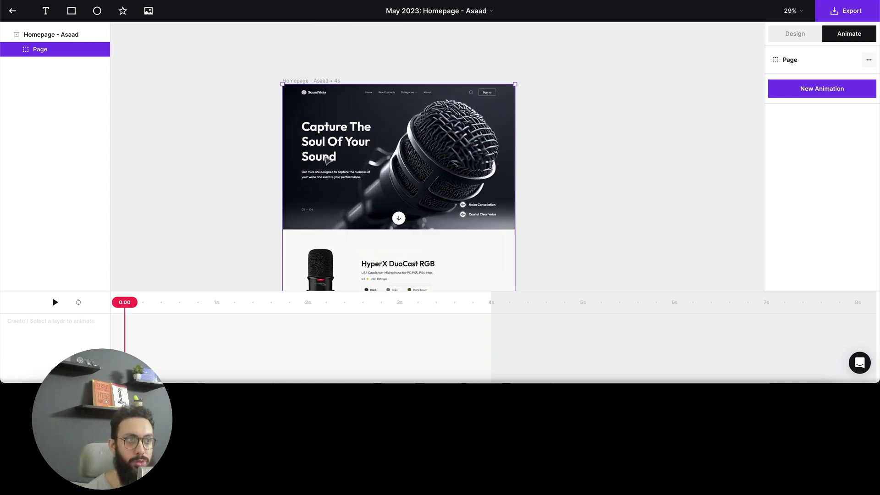
{"action": "left_click", "coordinate": [81, 36]}
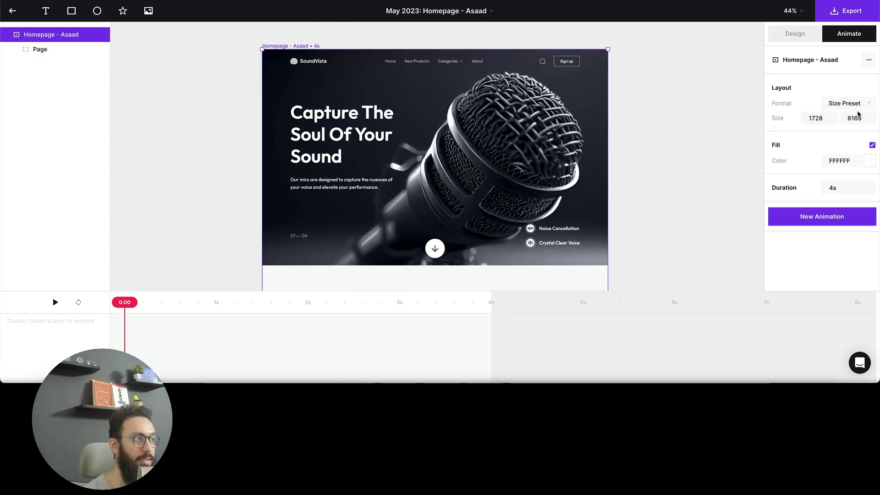
{"action": "left_click", "coordinate": [857, 117]}
{"action": "type", "text": "10"}
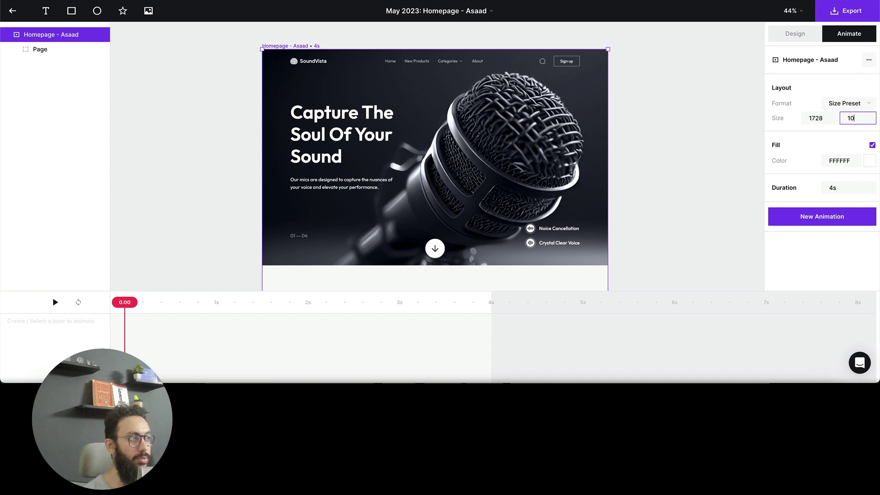
{"action": "type", "text": "80"}
{"action": "key", "text": "Return"}
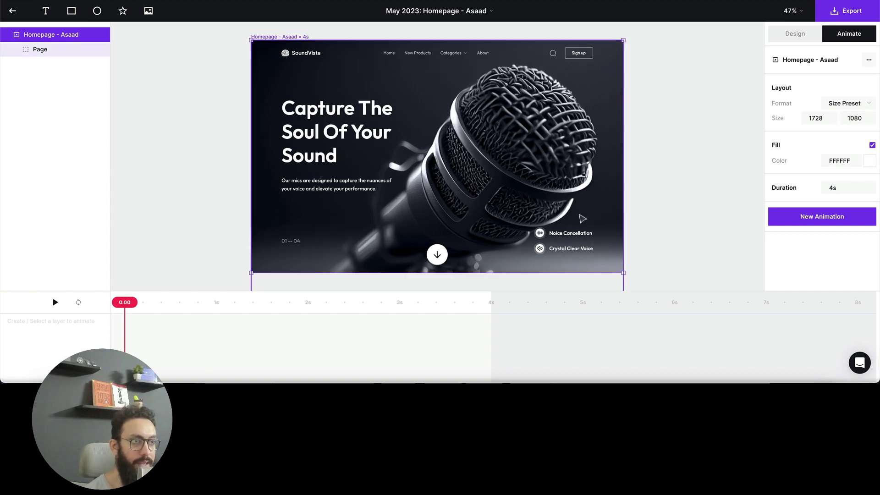
Step: Add a downward Slide in animation to the Navbar layer of the Hero section
{"action": "left_click", "coordinate": [293, 55]}
{"action": "double_click", "coordinate": [293, 56]}
{"action": "double_click", "coordinate": [293, 56]}
{"action": "double_click", "coordinate": [293, 56]}
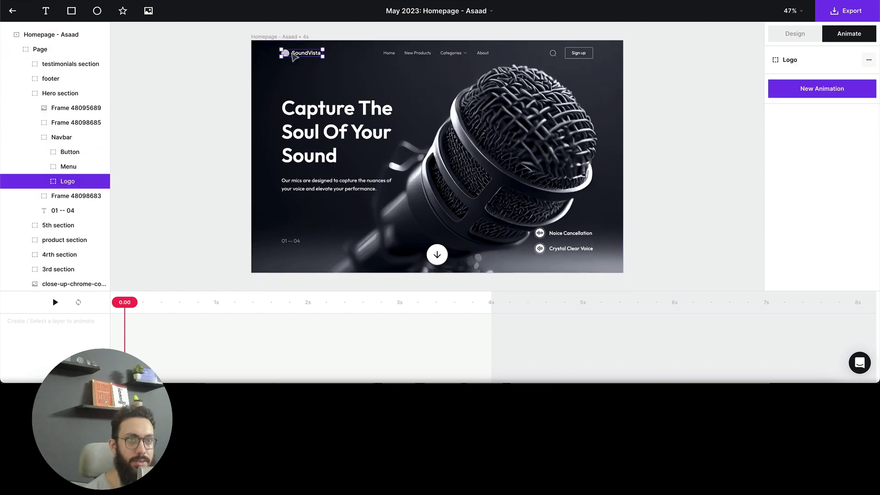
{"action": "left_click", "coordinate": [332, 63]}
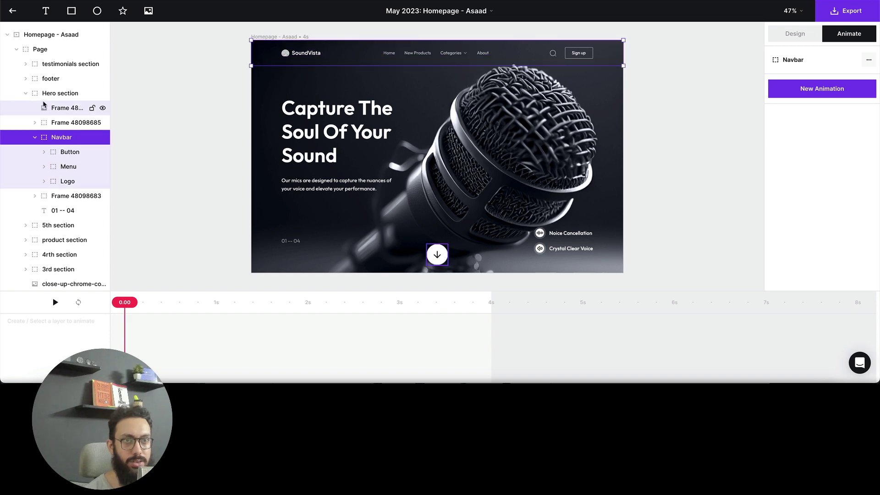
{"action": "left_click", "coordinate": [35, 137]}
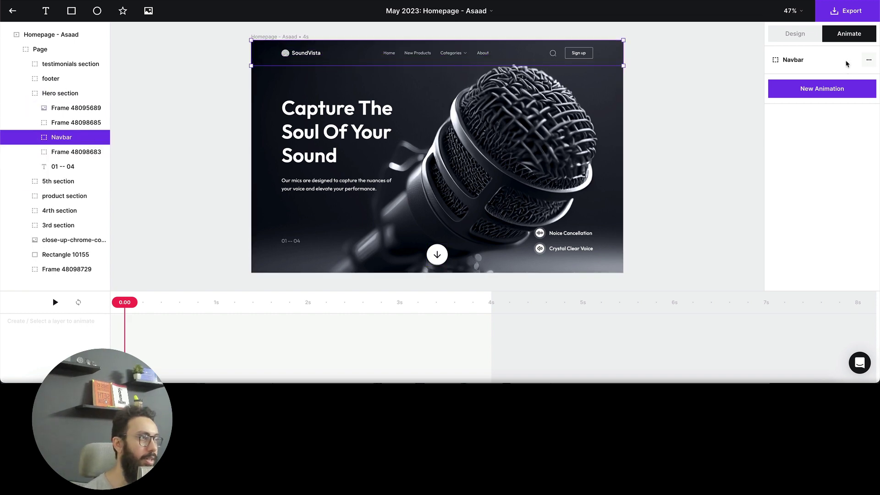
{"action": "left_click", "coordinate": [834, 90]}
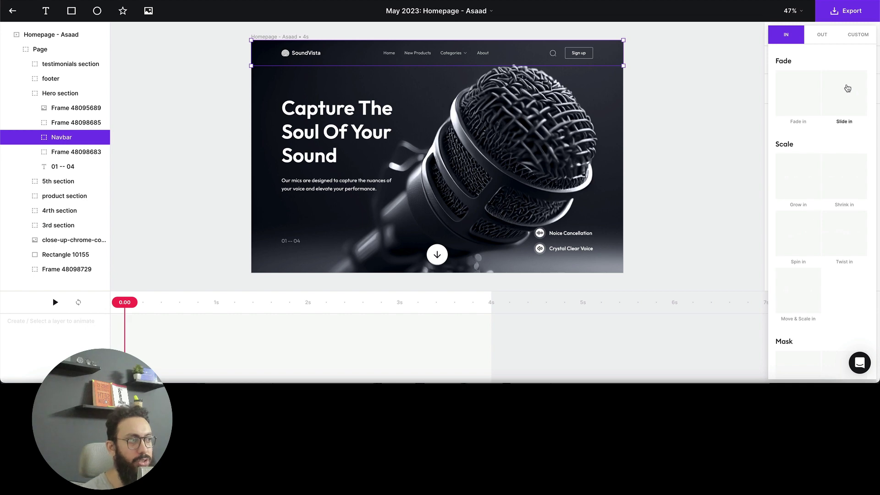
{"action": "left_click", "coordinate": [847, 88]}
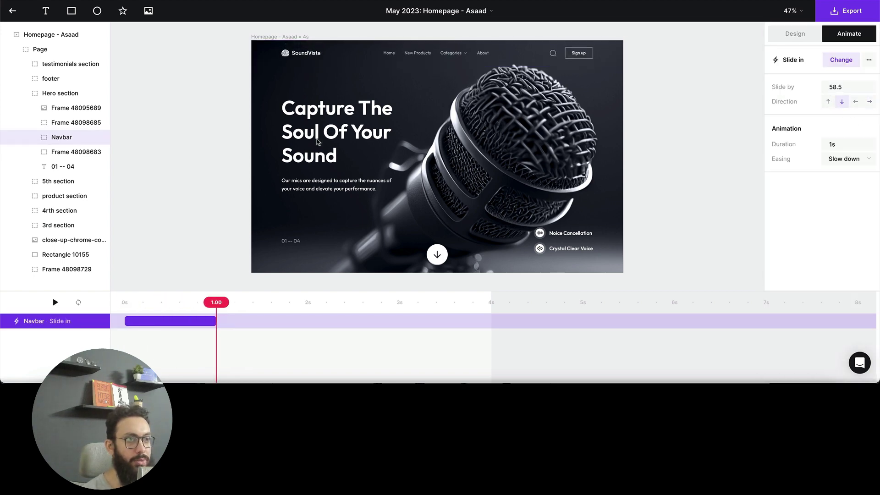
Step: Add Slide in animations starting at 1s to the headline frame and the 01 -- 04 text in the Hero section
{"action": "left_click", "coordinate": [320, 144]}
{"action": "left_click", "coordinate": [298, 244], "text": "shift"}
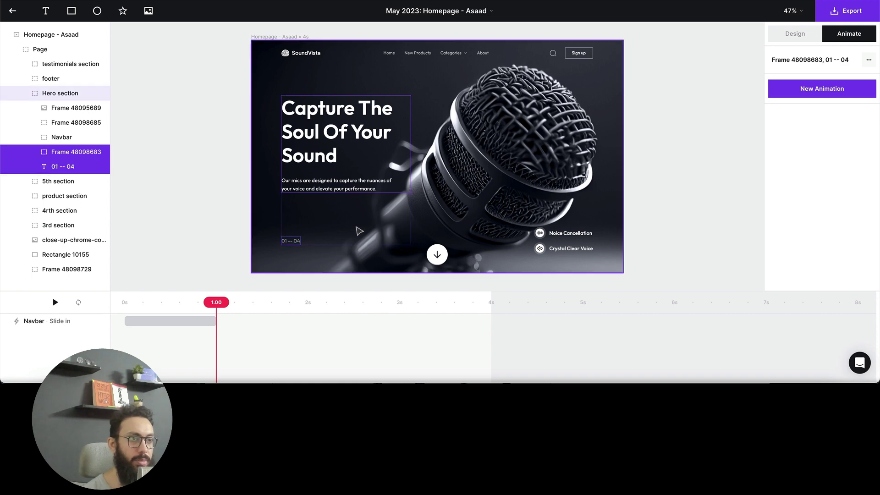
{"action": "left_click", "coordinate": [837, 96]}
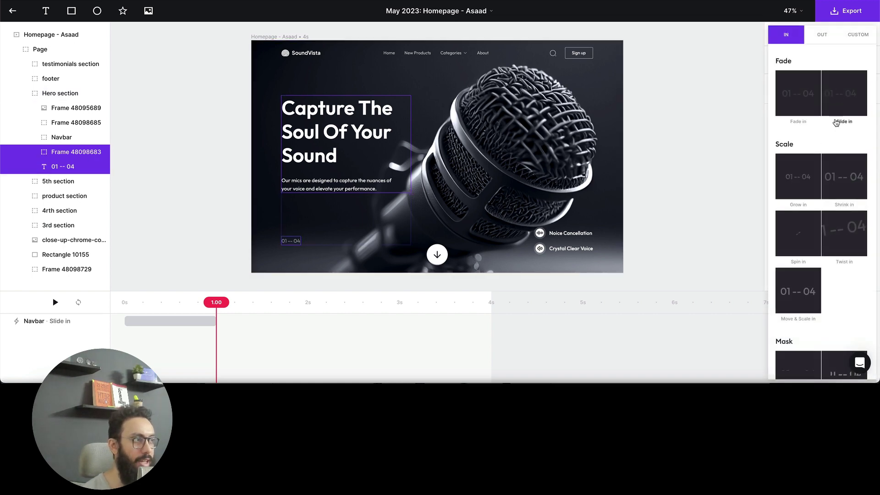
{"action": "left_click", "coordinate": [817, 122]}
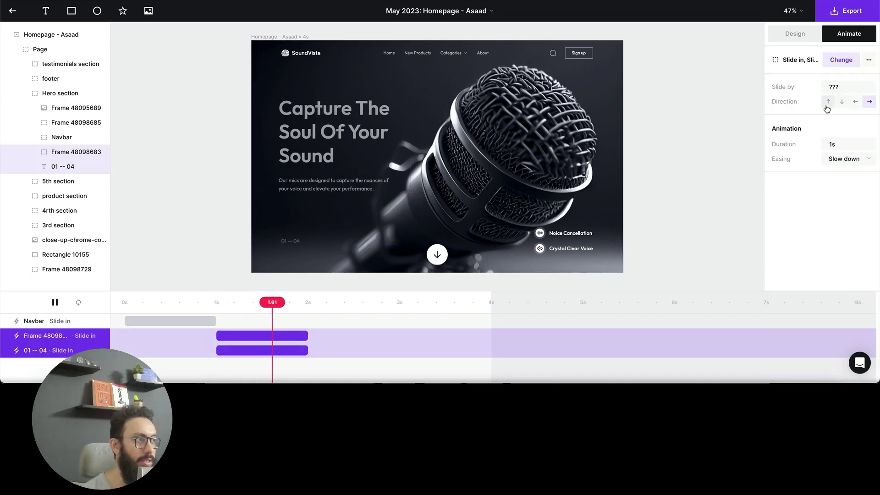
Step: Add a leftward Slide in animation starting at 2s to the Noice Cancellation and Crystal Clear Voice frame in the Hero section
{"action": "left_click", "coordinate": [562, 237]}
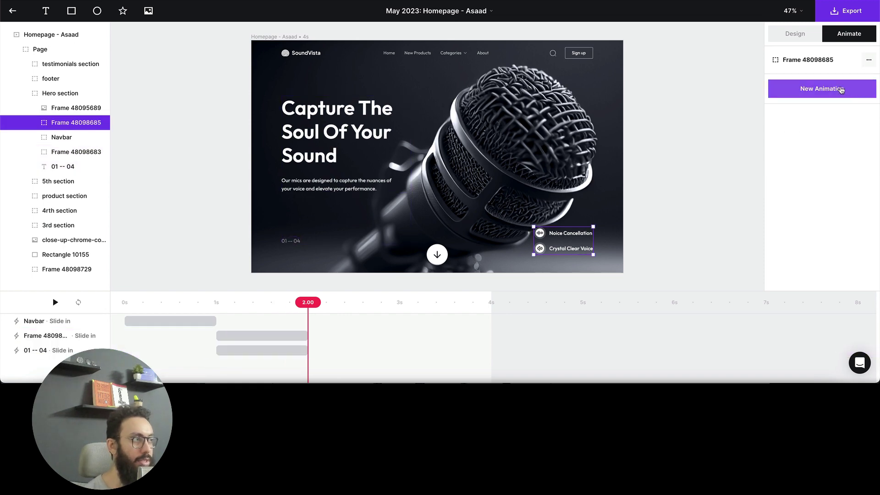
{"action": "left_click", "coordinate": [833, 89]}
{"action": "left_click", "coordinate": [859, 94]}
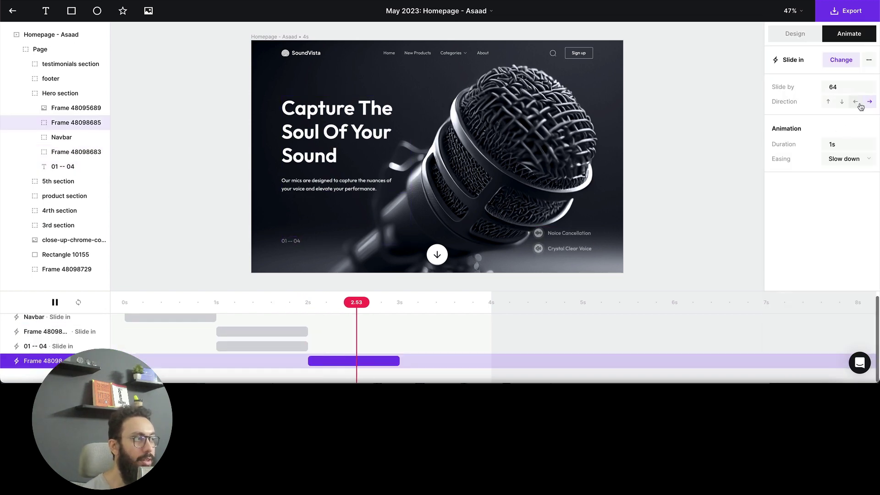
{"action": "left_click", "coordinate": [856, 104]}
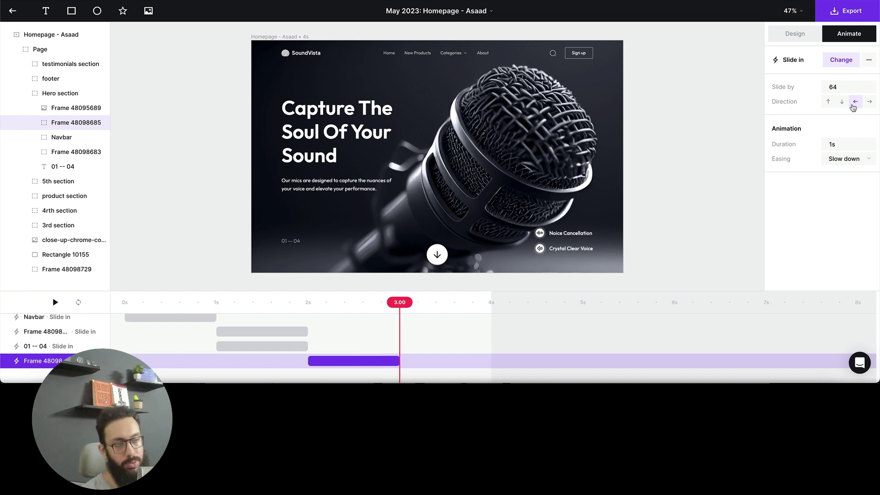
Step: Add a Grow in animation starting at 3s to the round down-arrow button in the Hero section
{"action": "left_click", "coordinate": [438, 255]}
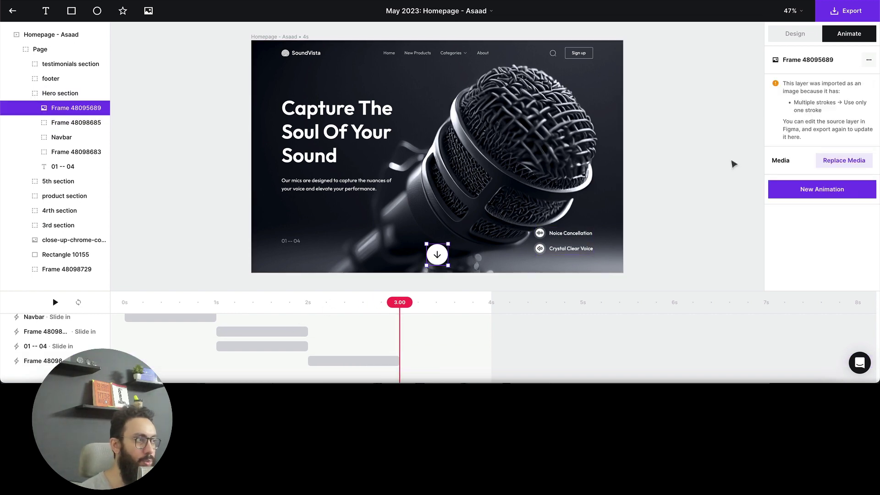
{"action": "left_click", "coordinate": [839, 184]}
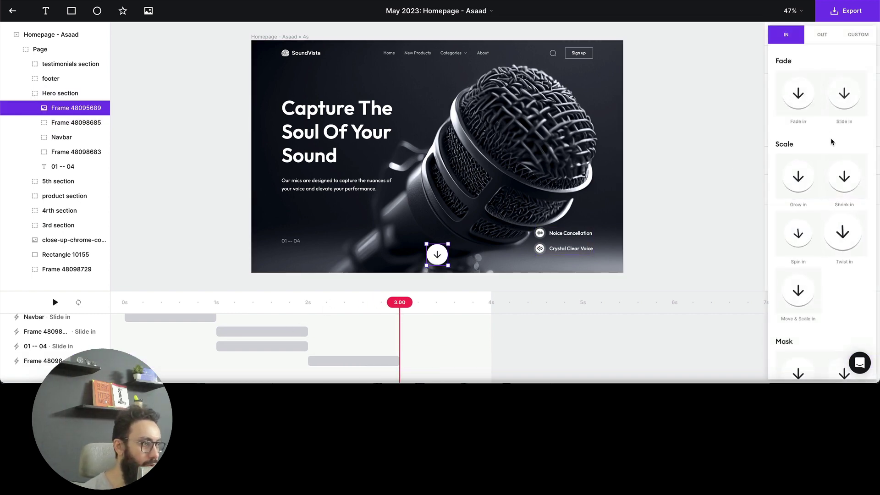
{"action": "left_click", "coordinate": [806, 185]}
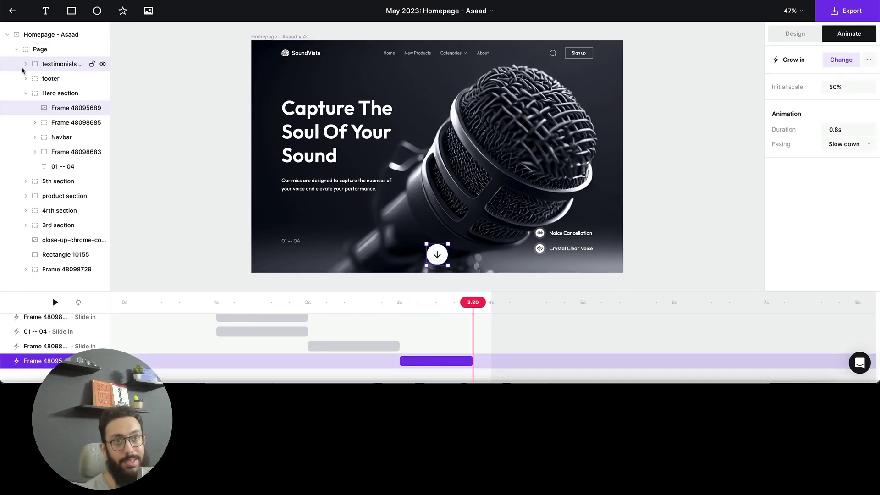
Step: Add a Fade in animation starting at 0s to the close-up-chrome microphone background image
{"action": "left_click", "coordinate": [53, 94]}
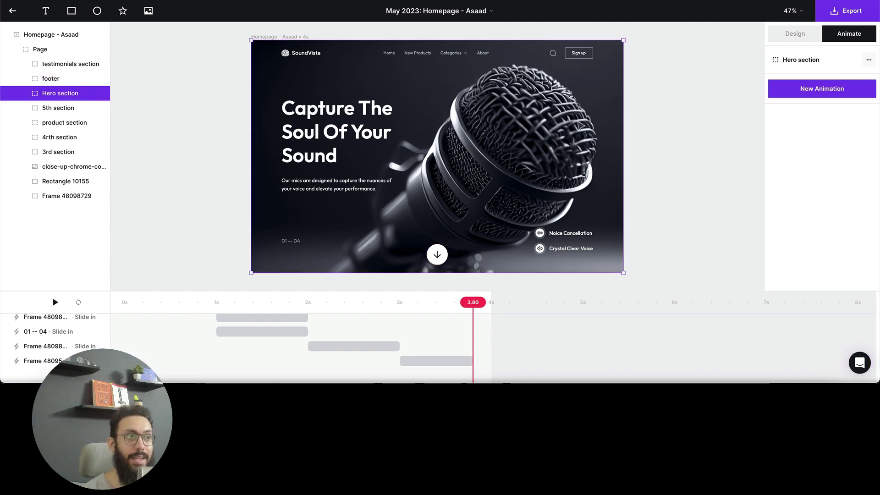
{"action": "left_click", "coordinate": [69, 166]}
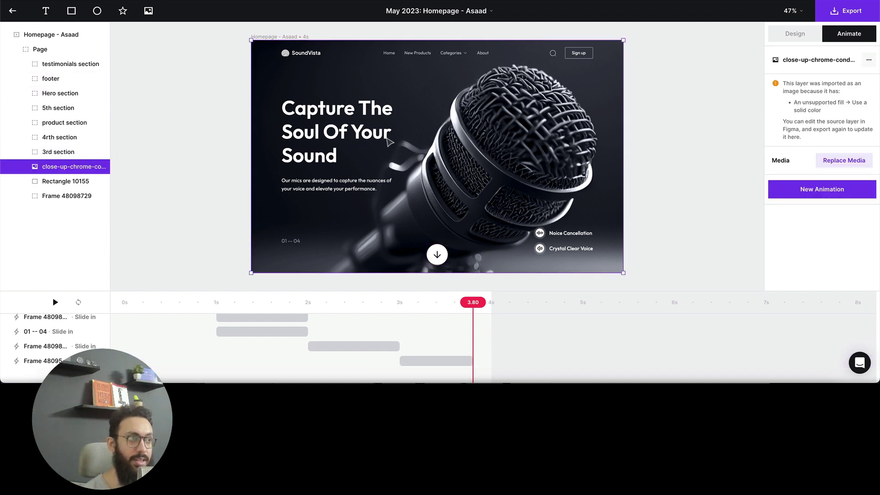
{"action": "left_click", "coordinate": [125, 303]}
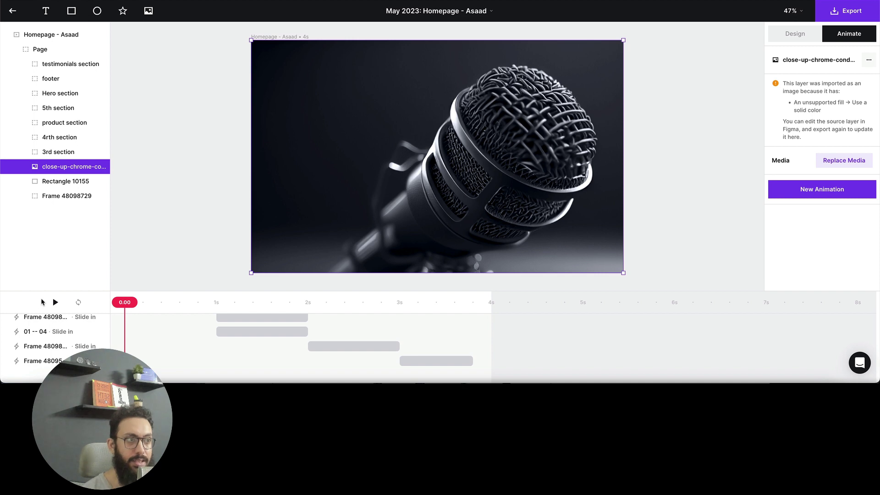
{"action": "left_click", "coordinate": [822, 189]}
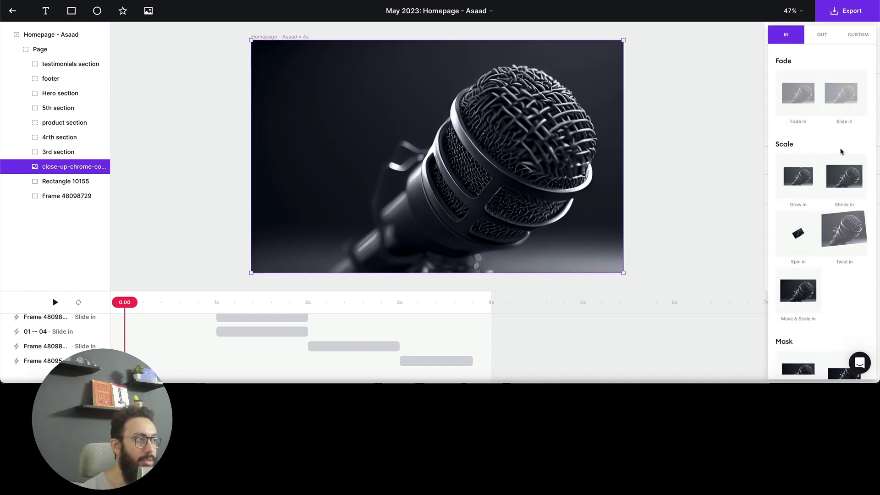
{"action": "left_click", "coordinate": [804, 96]}
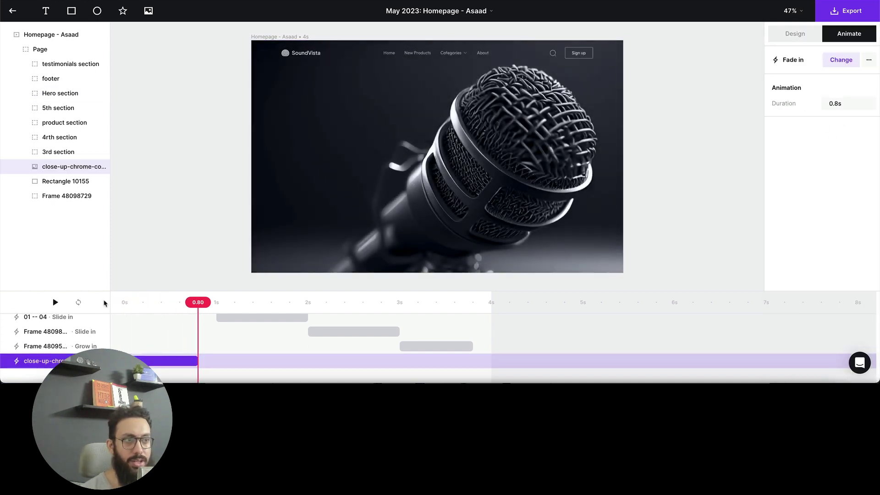
Step: Shift the five Hero section Slide in and Grow in animations together so the Navbar's starts at 0.8s, after the background fade
{"action": "scroll", "coordinate": [202, 339], "scroll_direction": "up", "scroll_amount": 2}
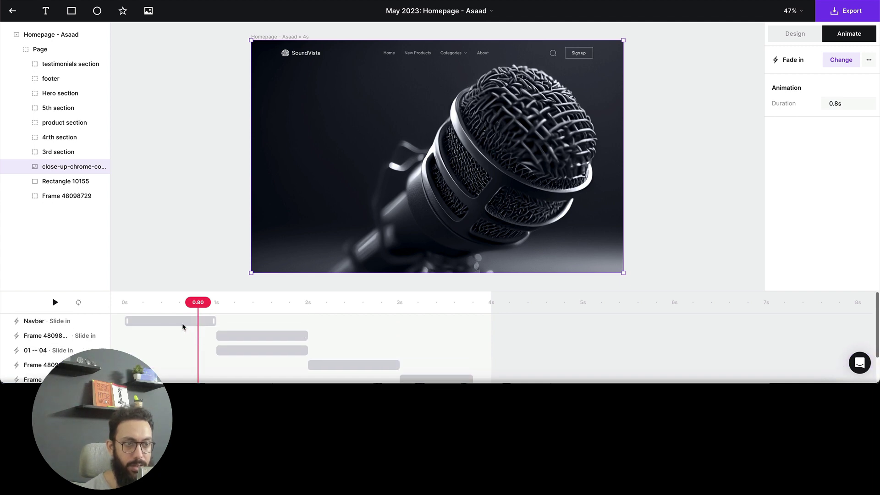
{"action": "left_click_drag", "start_coordinate": [256, 258], "coordinate": [253, 172]}
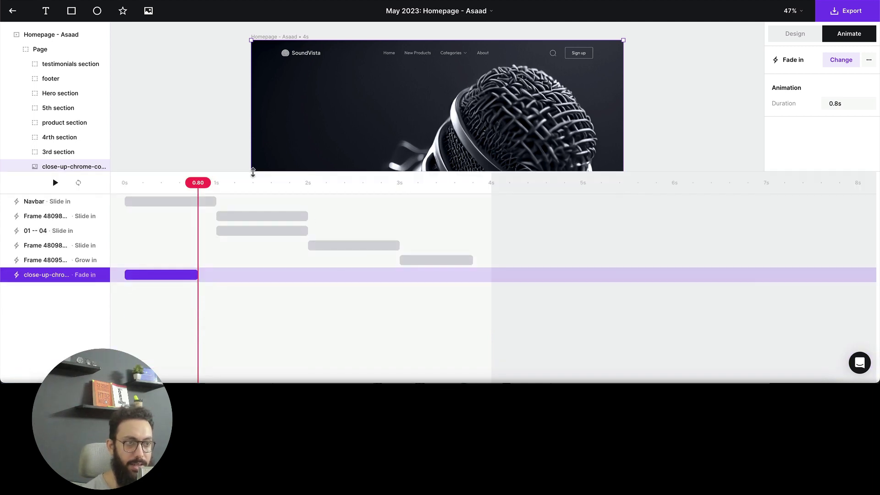
{"action": "left_click", "coordinate": [434, 260]}
{"action": "left_click", "coordinate": [477, 289]}
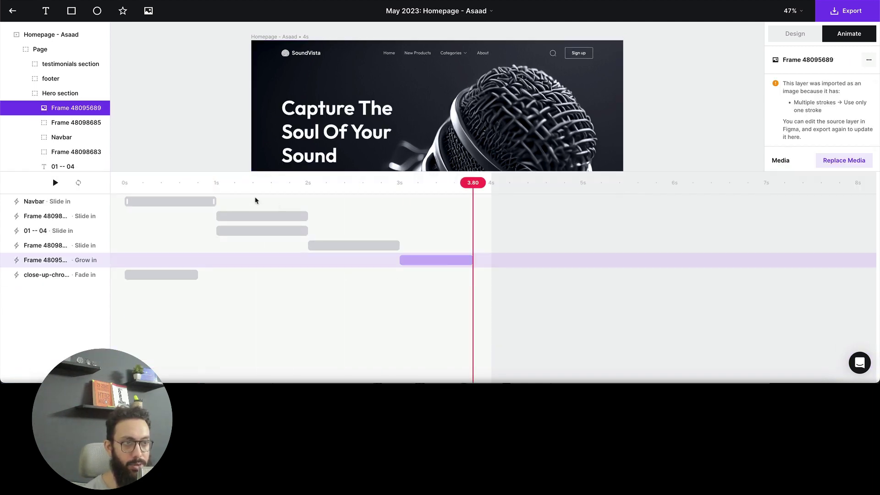
{"action": "left_click", "coordinate": [170, 201]}
{"action": "left_click", "coordinate": [255, 217], "text": "shift"}
{"action": "left_click", "coordinate": [253, 230], "text": "shift"}
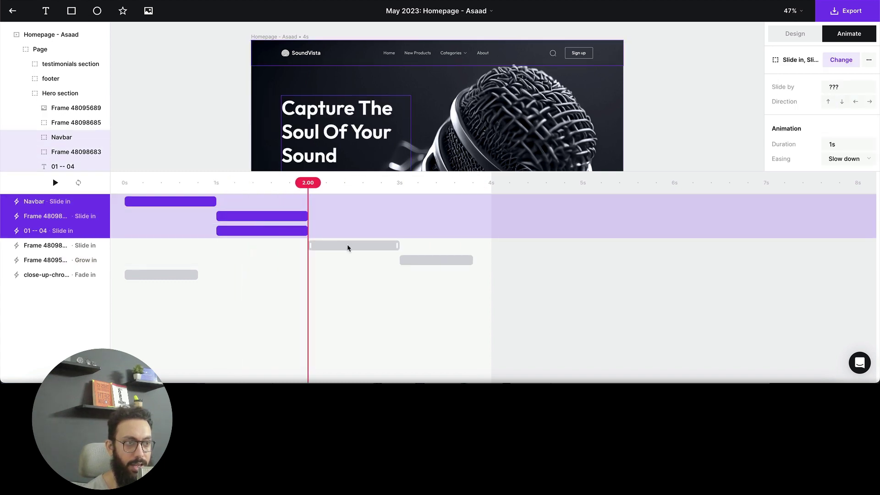
{"action": "left_click", "coordinate": [349, 246], "text": "shift"}
{"action": "left_click", "coordinate": [429, 260], "text": "shift"}
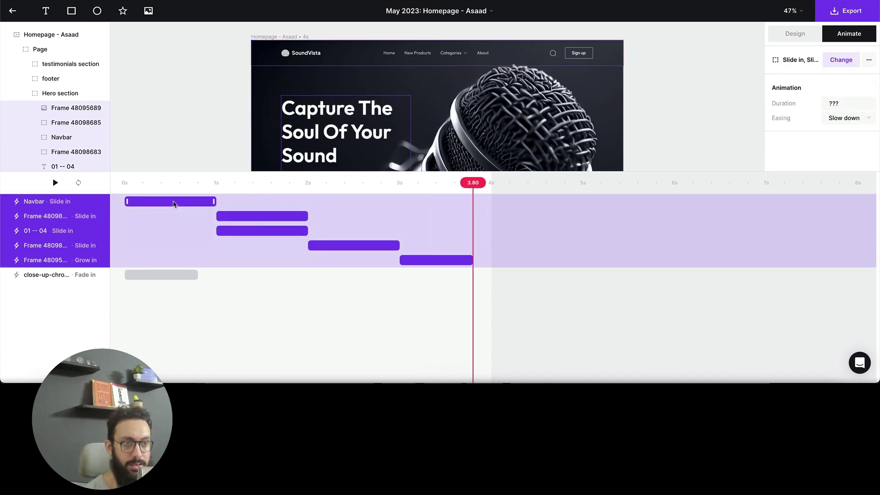
{"action": "left_click_drag", "start_coordinate": [173, 204], "coordinate": [244, 206]}
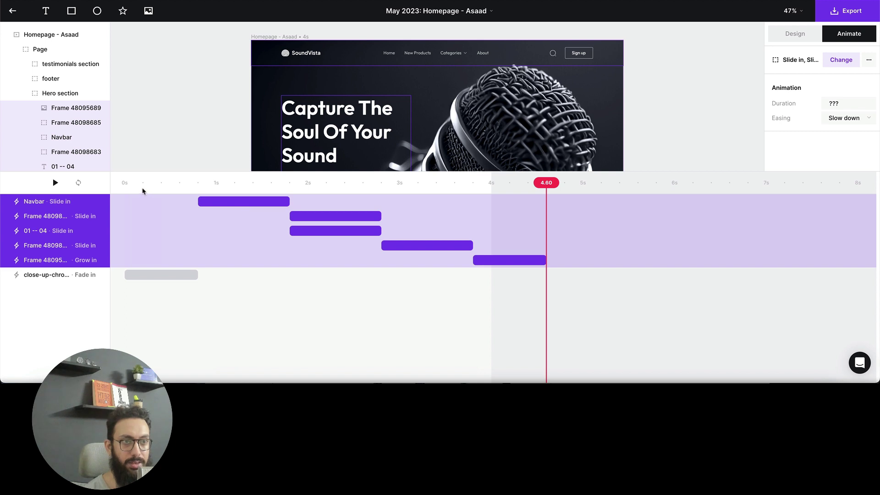
Step: Play back the animation and set the homepage artboard's duration to 50s
{"action": "left_click", "coordinate": [55, 182]}
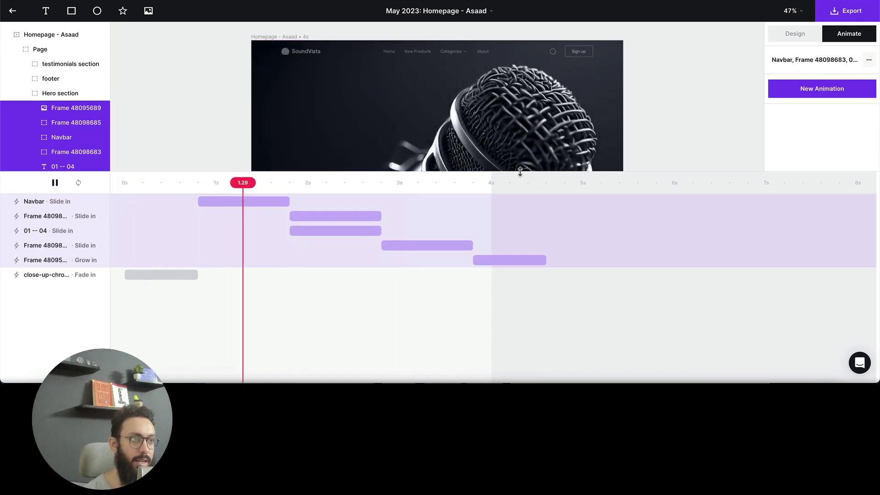
{"action": "left_click_drag", "start_coordinate": [520, 171], "coordinate": [517, 257]}
{"action": "left_click", "coordinate": [697, 188]}
{"action": "left_click", "coordinate": [842, 188]}
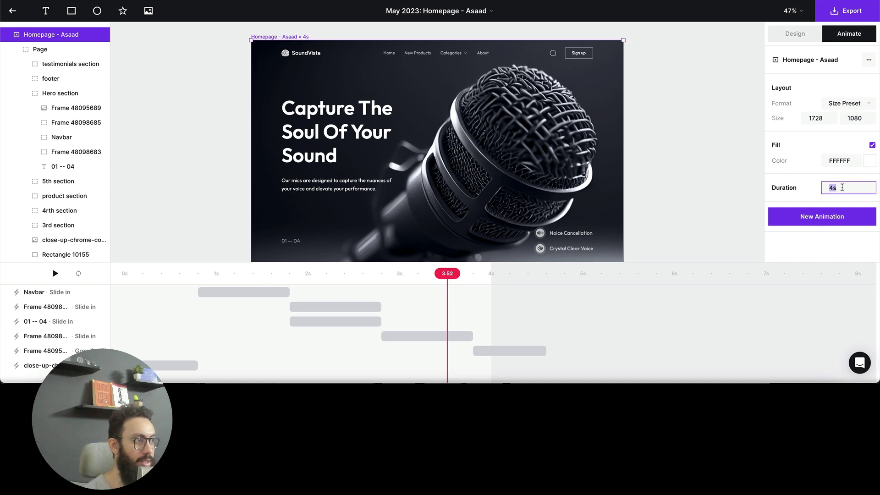
{"action": "type", "text": "50"}
{"action": "key", "text": "Return"}
Step: Open the custom animation choices for the collapsed Page group with the playhead at 4.59s
{"action": "scroll", "coordinate": [700, 135], "scroll_direction": "down", "scroll_amount": 5}
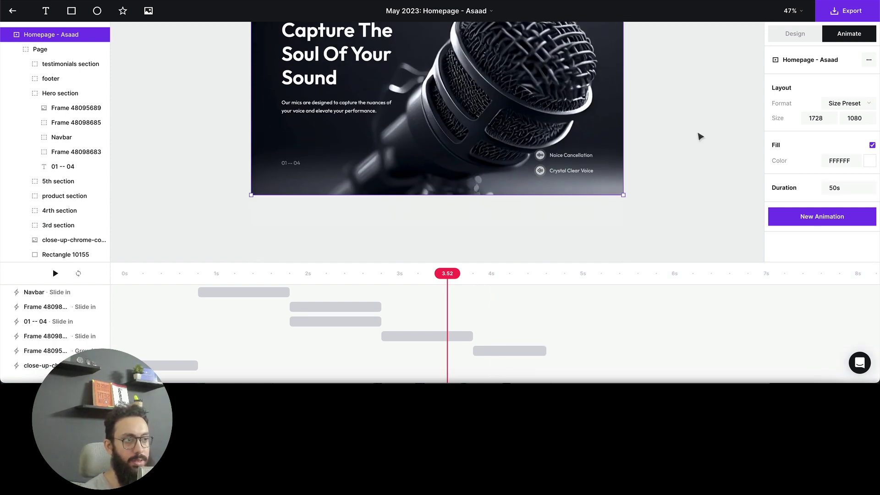
{"action": "scroll", "coordinate": [693, 138], "scroll_direction": "up", "scroll_amount": 4}
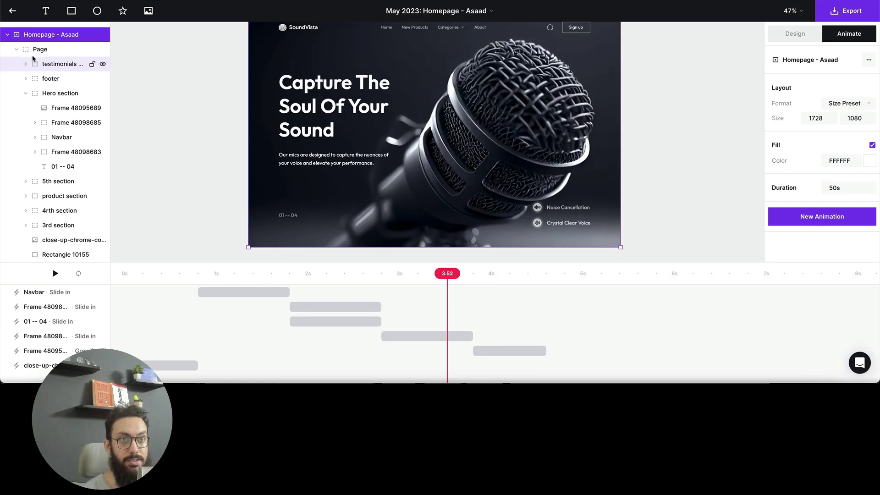
{"action": "left_click", "coordinate": [39, 50]}
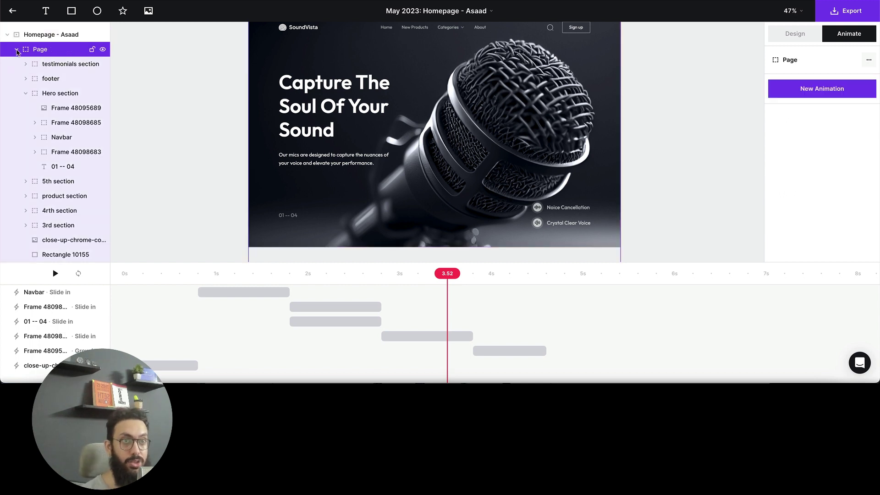
{"action": "left_click", "coordinate": [17, 50]}
{"action": "left_click_drag", "start_coordinate": [528, 274], "coordinate": [545, 277]}
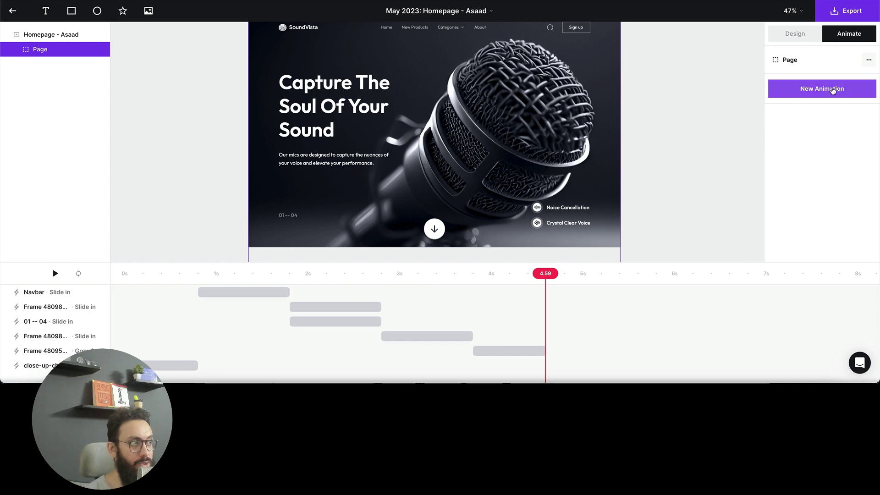
{"action": "scroll", "coordinate": [656, 102], "scroll_direction": "up", "scroll_amount": 3}
{"action": "scroll", "coordinate": [710, 100], "scroll_direction": "down", "scroll_amount": 2}
{"action": "scroll", "coordinate": [709, 100], "scroll_direction": "down", "scroll_amount": 2}
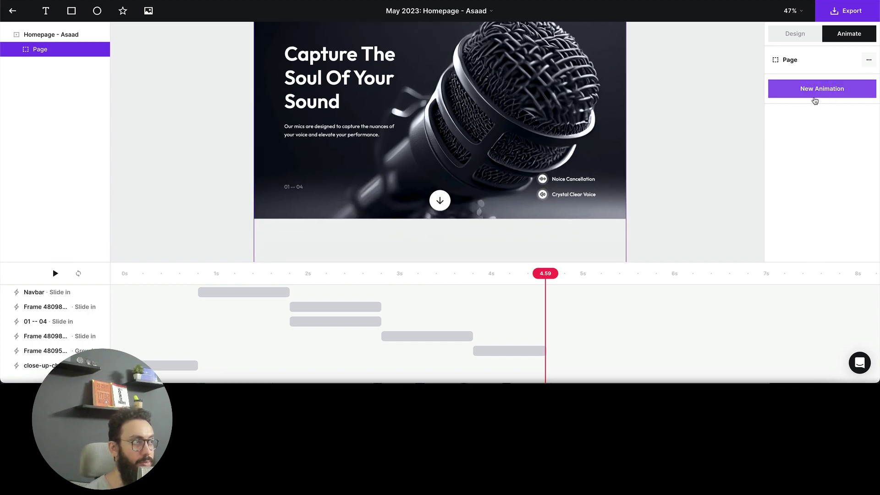
{"action": "left_click", "coordinate": [833, 94]}
{"action": "left_click", "coordinate": [852, 36]}
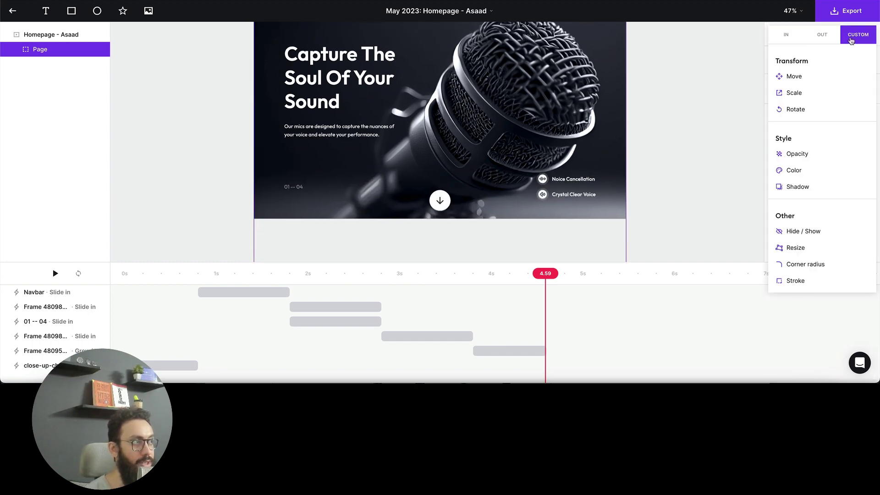
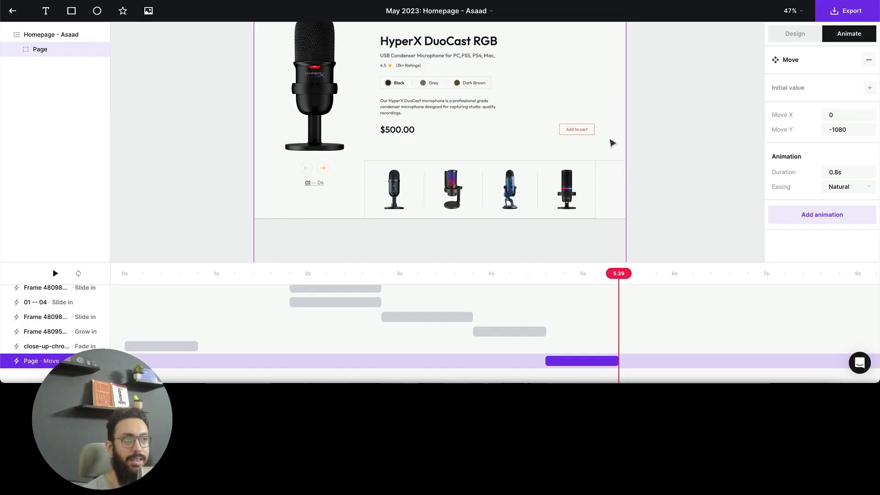
Step: Add a Grow in animation to the large HyperX microphone frame in the product section, starting when the Page move ends
{"action": "scroll", "coordinate": [613, 143], "scroll_direction": "up", "scroll_amount": 3}
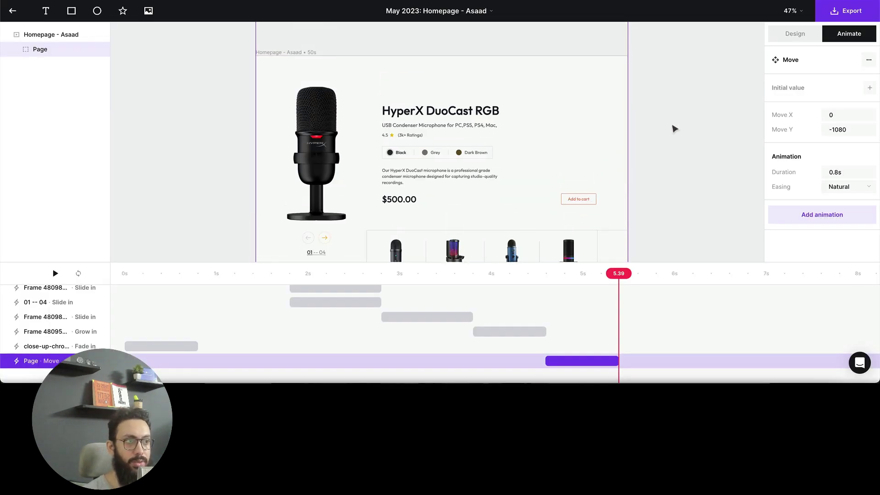
{"action": "scroll", "coordinate": [360, 128], "scroll_direction": "down", "scroll_amount": 2}
{"action": "left_click", "coordinate": [331, 123]}
{"action": "left_click", "coordinate": [311, 118]}
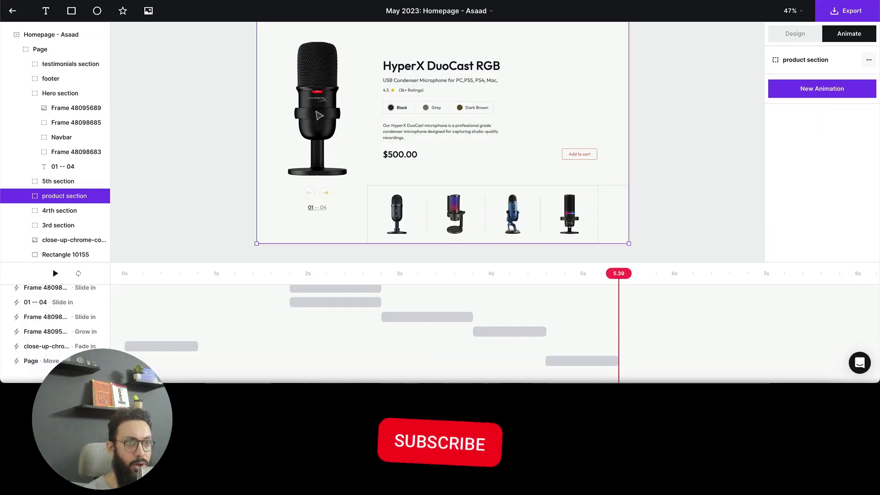
{"action": "double_click", "coordinate": [312, 118]}
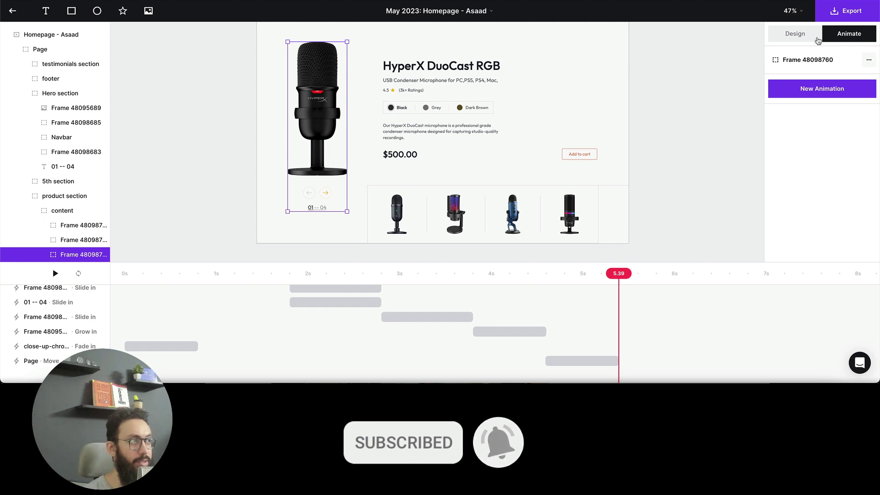
{"action": "left_click", "coordinate": [819, 88]}
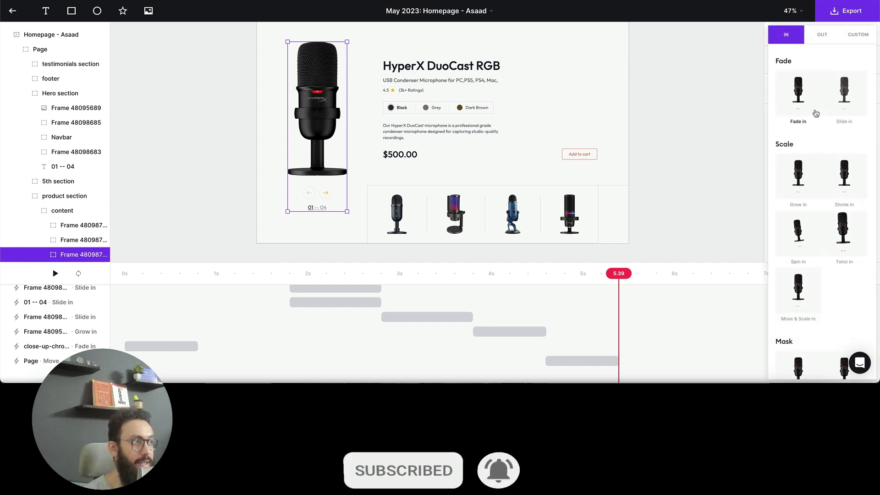
{"action": "left_click", "coordinate": [799, 174]}
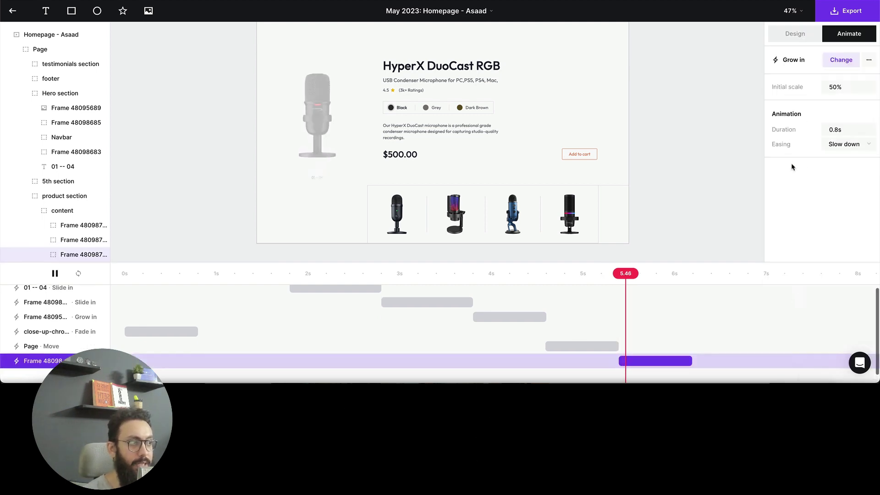
Step: Add leftward Slide in animations starting at 6.19s to the HyperX DuoCast RGB details frame and the Add to cart button
{"action": "left_click", "coordinate": [438, 78]}
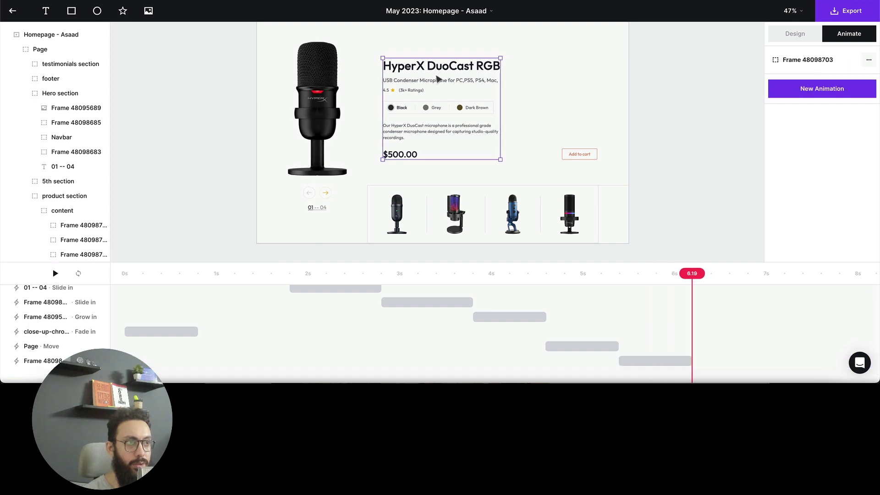
{"action": "left_click", "coordinate": [587, 157], "text": "shift"}
{"action": "left_click", "coordinate": [832, 88]}
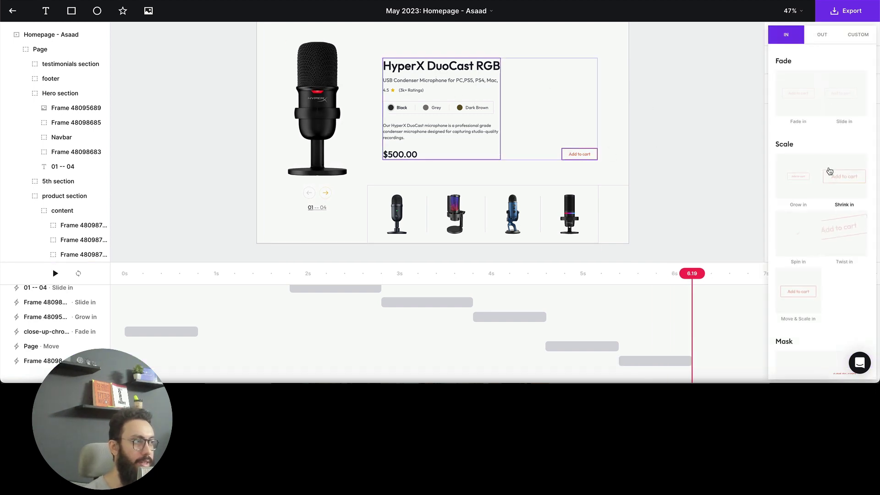
{"action": "left_click", "coordinate": [845, 102]}
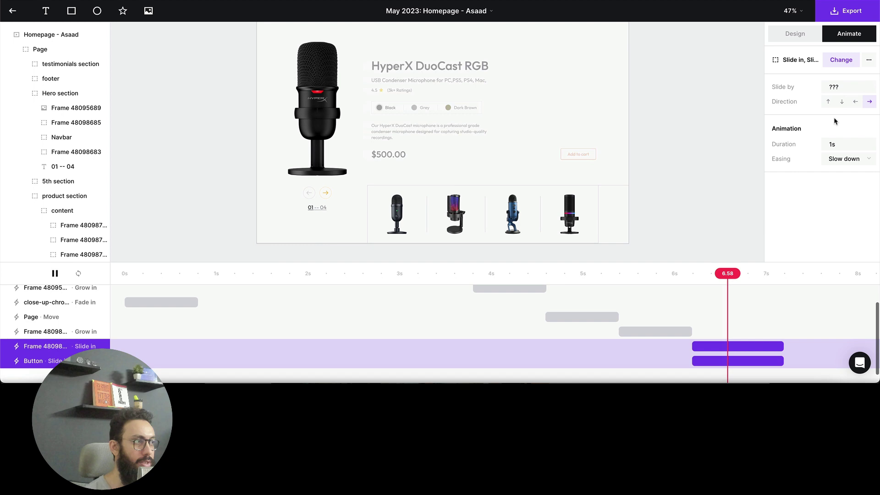
{"action": "left_click", "coordinate": [857, 102]}
Step: Add upward Slide in animations starting at 7.19s to the microphone thumbnail row frame and the thin line frame above it
{"action": "left_click", "coordinate": [484, 206]}
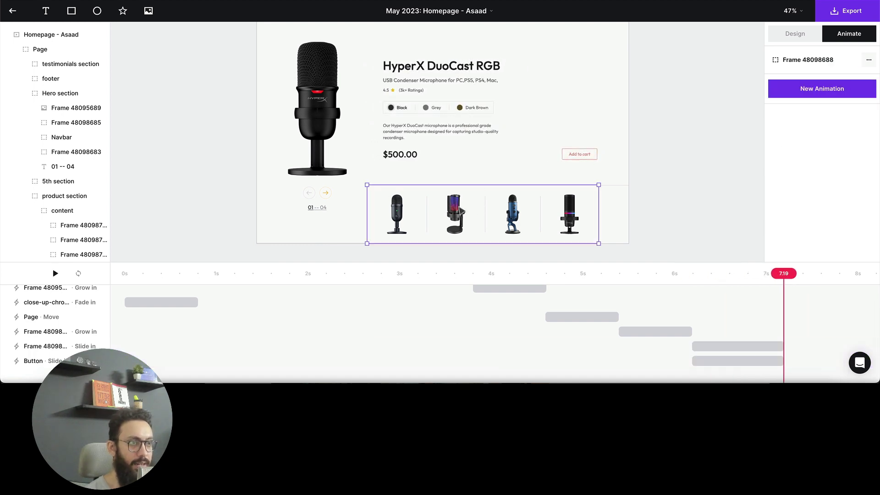
{"action": "left_click", "coordinate": [363, 199], "text": "shift"}
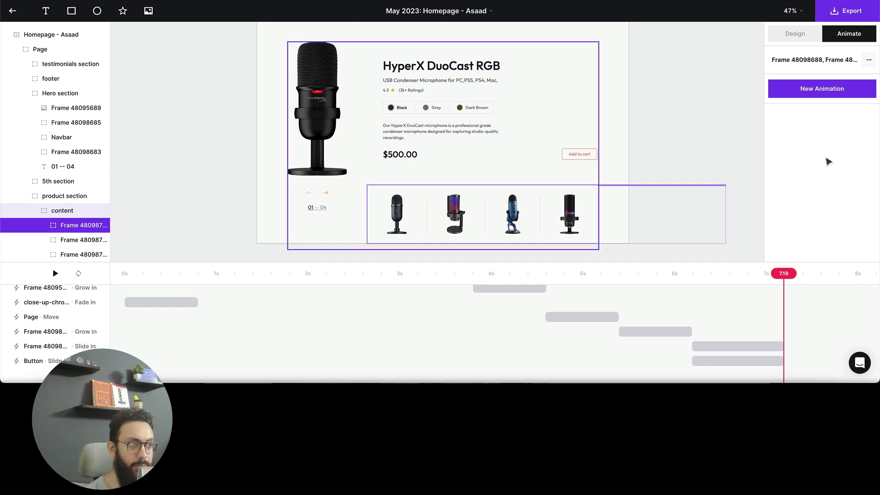
{"action": "left_click", "coordinate": [829, 90]}
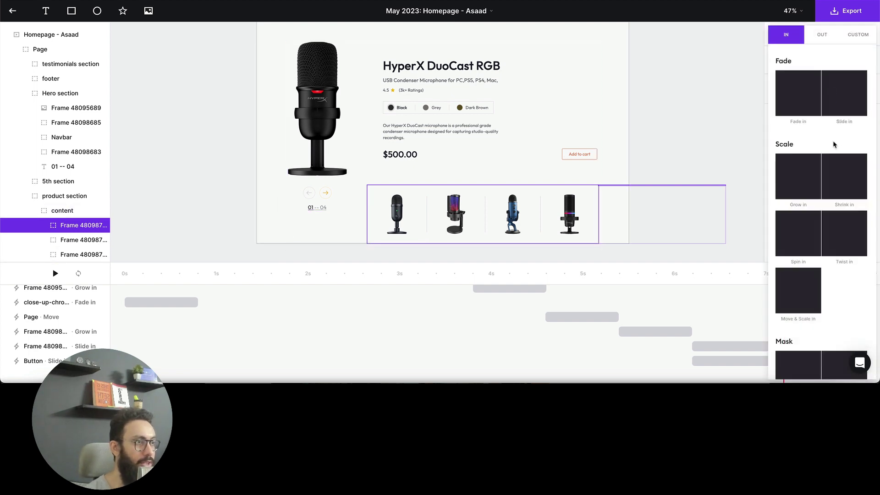
{"action": "left_click", "coordinate": [842, 104]}
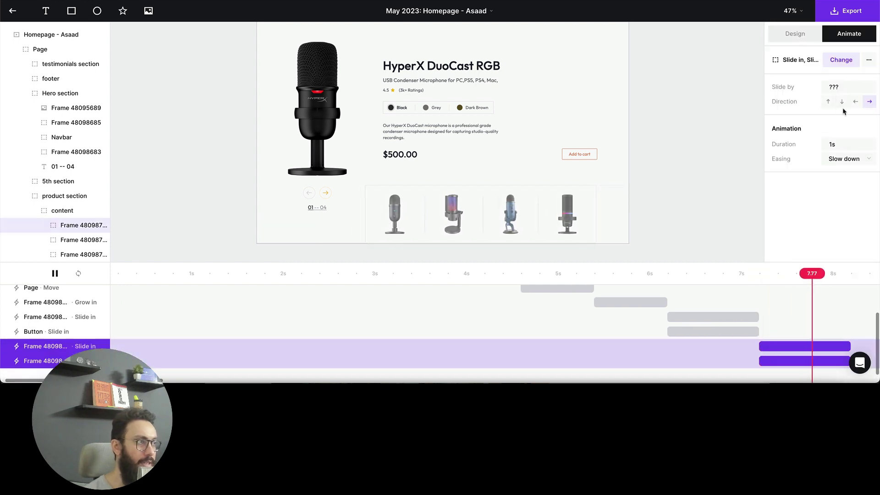
{"action": "left_click", "coordinate": [830, 103]}
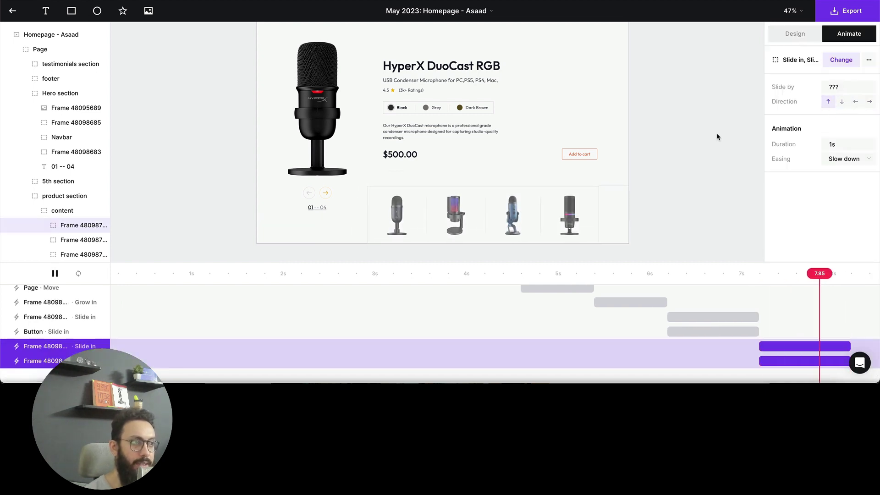
Step: Play back the sequence and undo the Slide in animations on the thumbnail row, line, product details frame and Add to cart button
{"action": "left_click", "coordinate": [686, 344]}
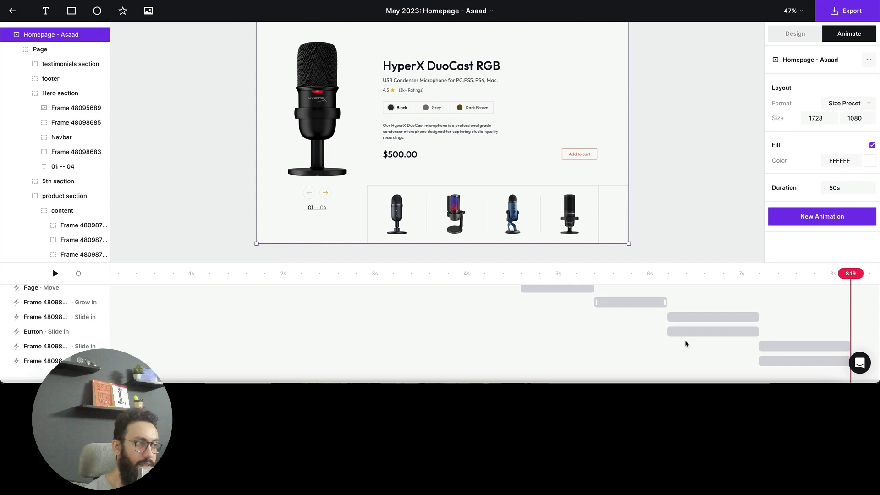
{"action": "left_click", "coordinate": [713, 274]}
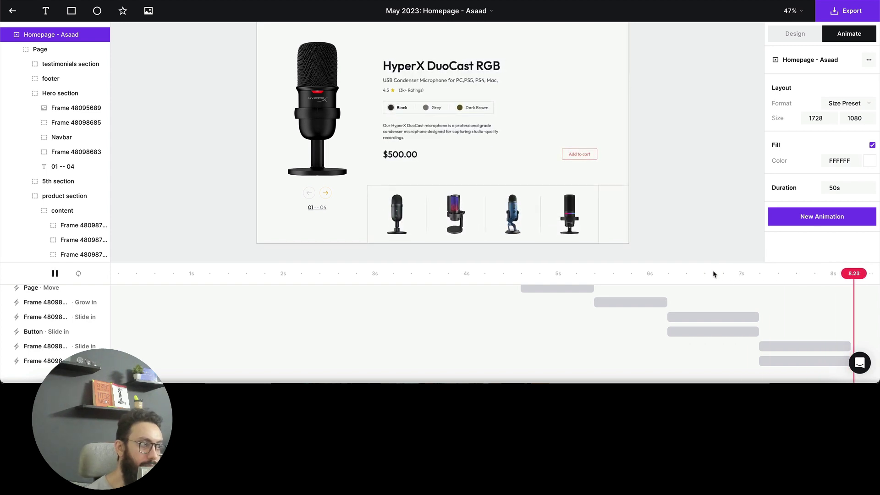
{"action": "left_click", "coordinate": [617, 189]}
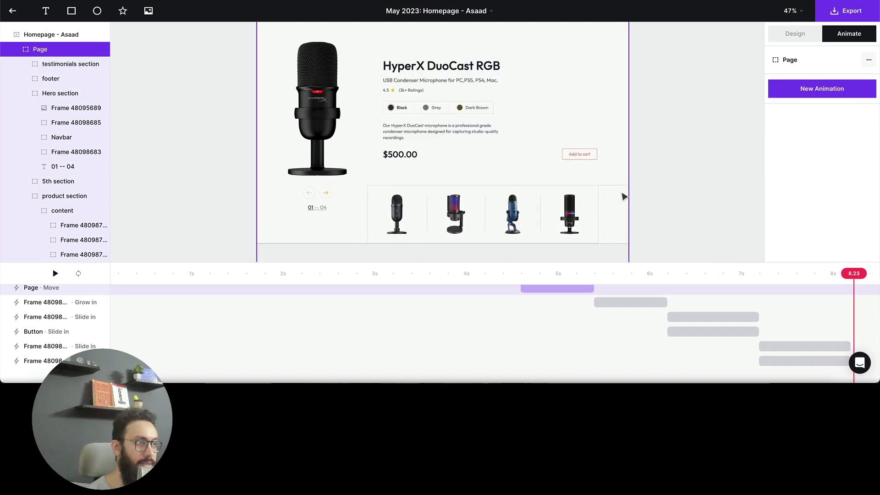
{"action": "left_click", "coordinate": [782, 346]}
{"action": "scroll", "coordinate": [784, 357], "scroll_direction": "up", "scroll_amount": 1}
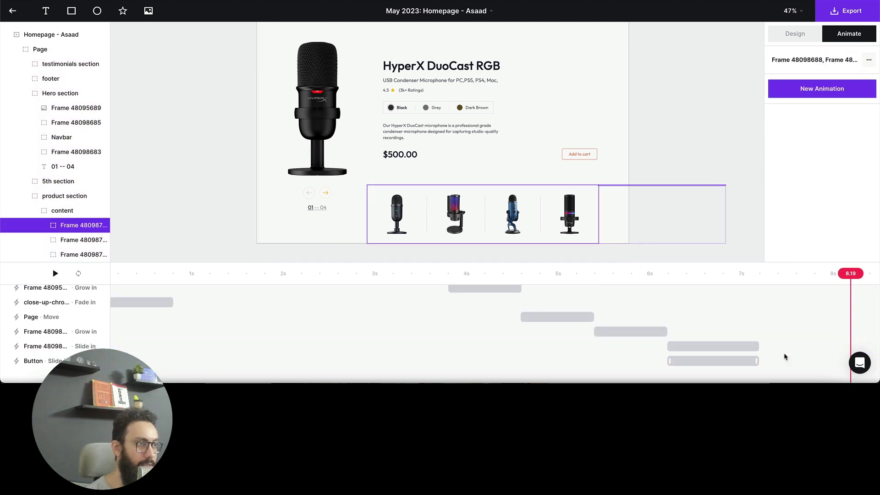
{"action": "key", "text": "ctrl+z"}
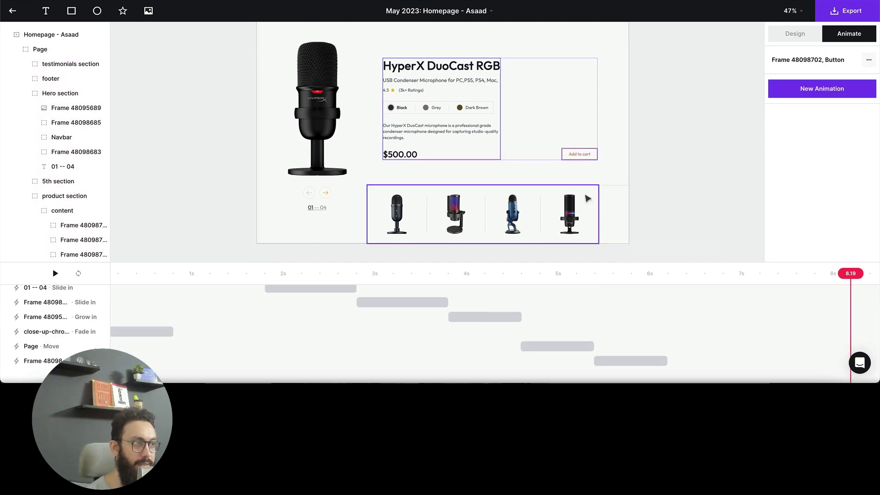
Step: Group the microphone thumbnail row frame with the thin line frame along its upper edge
{"action": "left_click", "coordinate": [582, 198], "text": "shift"}
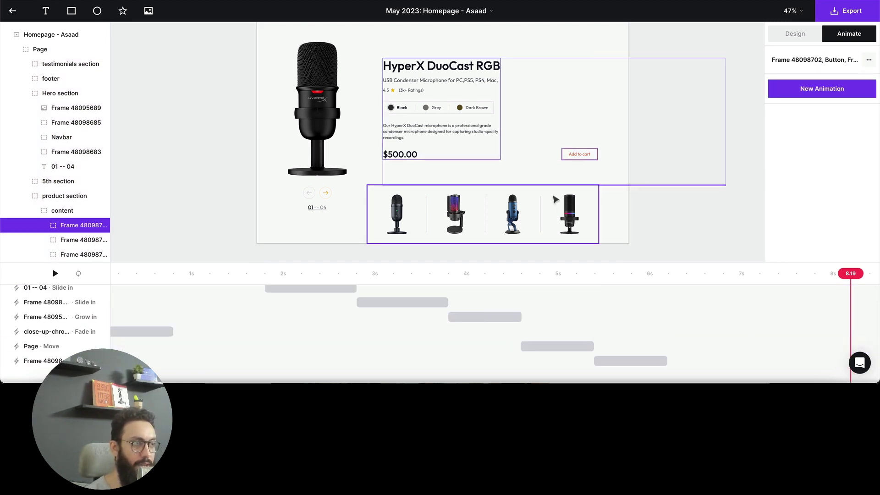
{"action": "left_click", "coordinate": [596, 190]}
{"action": "left_click", "coordinate": [614, 186], "text": "shift"}
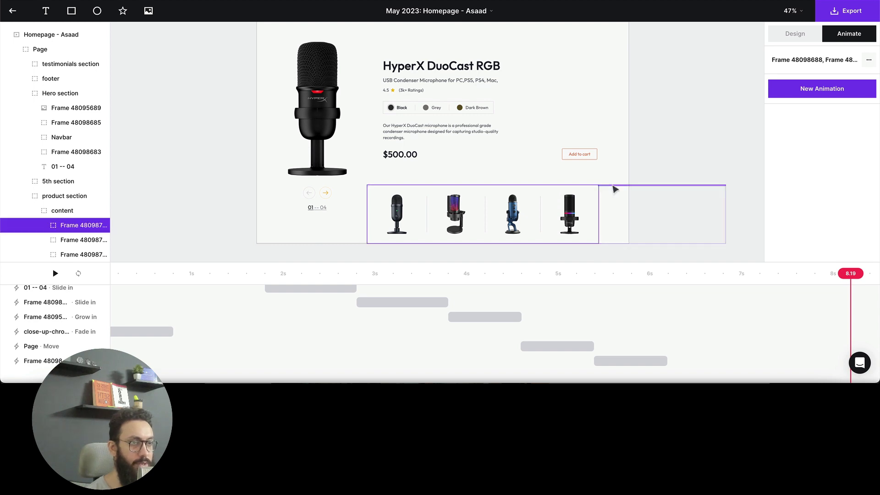
{"action": "key", "text": "ctrl+g"}
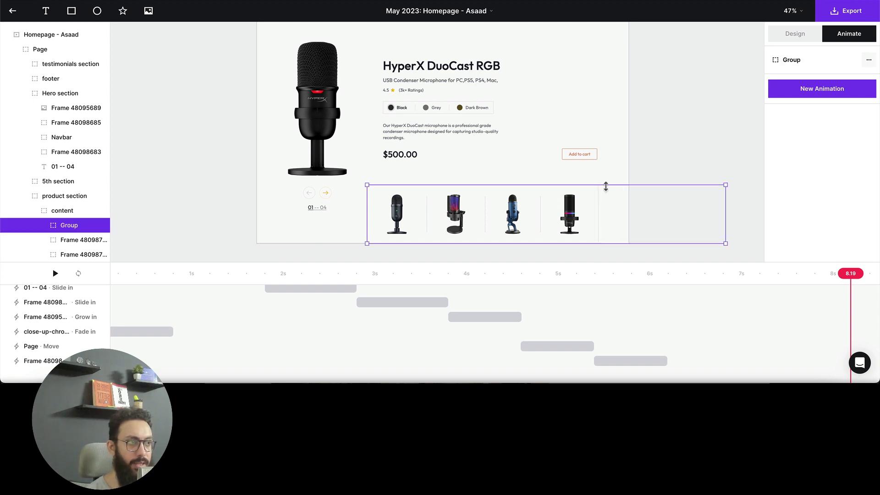
Step: Add an upward Slide in animation to the grouped microphone thumbnails
{"action": "left_click", "coordinate": [840, 90]}
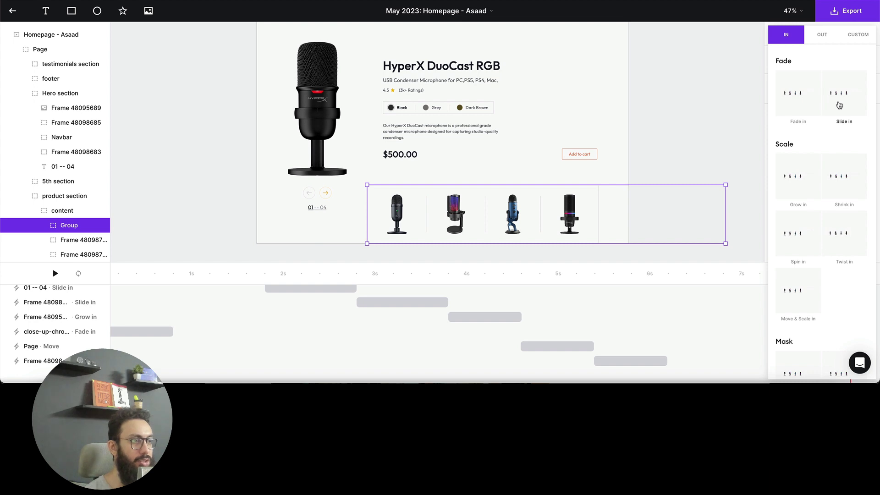
{"action": "left_click", "coordinate": [839, 106]}
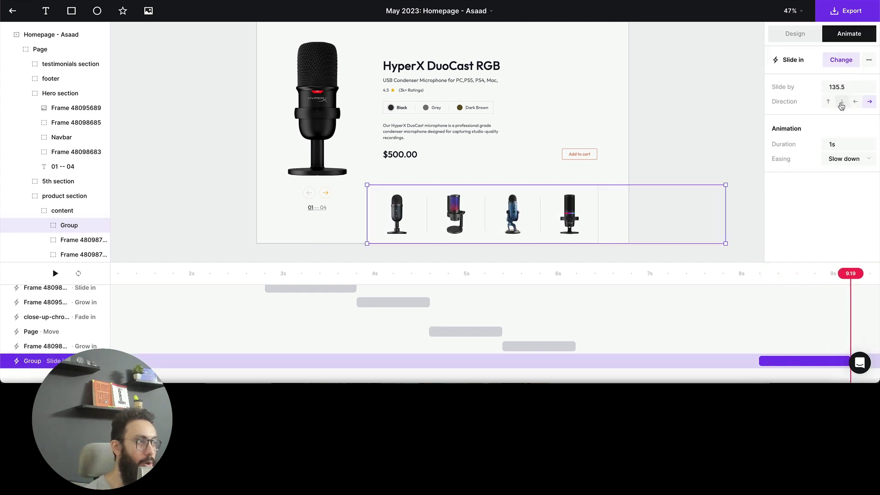
{"action": "left_click", "coordinate": [828, 101]}
{"action": "left_click", "coordinate": [673, 146]}
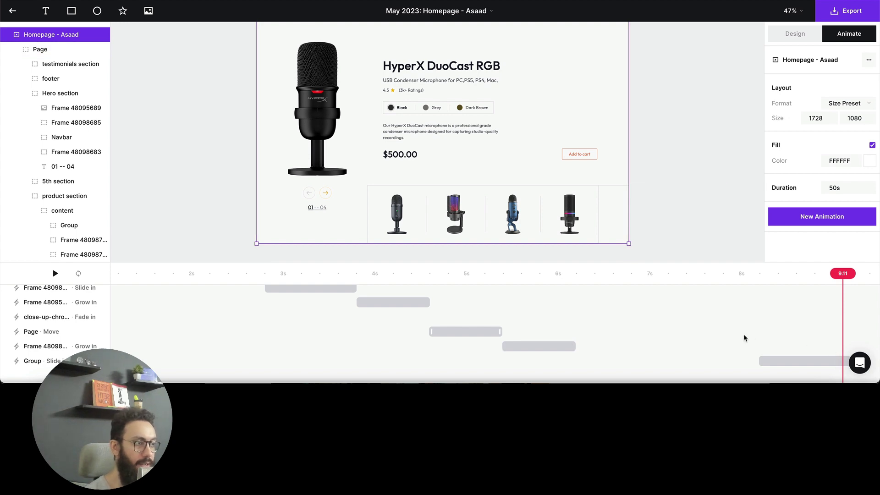
Step: Shift the thumbnail group's Slide in to start when the large microphone's Grow in ends, and play back the result
{"action": "scroll", "coordinate": [745, 338], "scroll_direction": "up", "scroll_amount": 2}
{"action": "scroll", "coordinate": [637, 317], "scroll_direction": "down", "scroll_amount": 2}
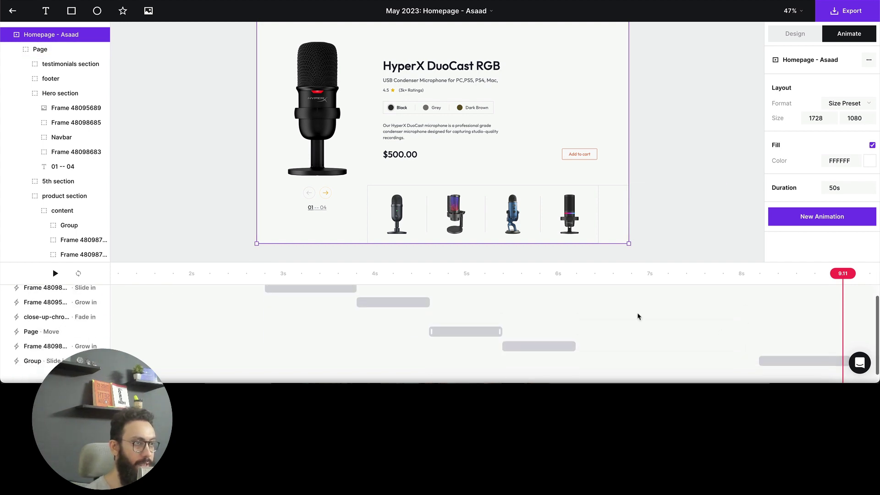
{"action": "left_click", "coordinate": [492, 281]}
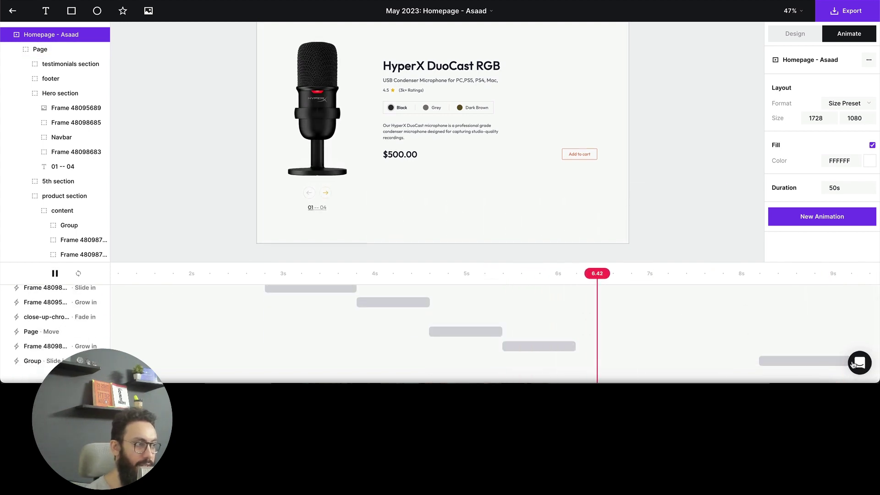
{"action": "left_click", "coordinate": [803, 361]}
{"action": "left_click_drag", "start_coordinate": [803, 361], "coordinate": [616, 358]}
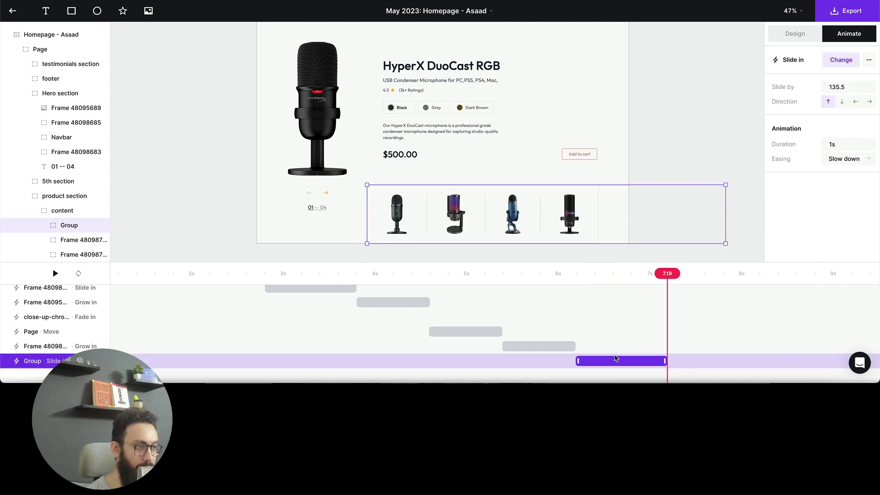
{"action": "left_click", "coordinate": [509, 280]}
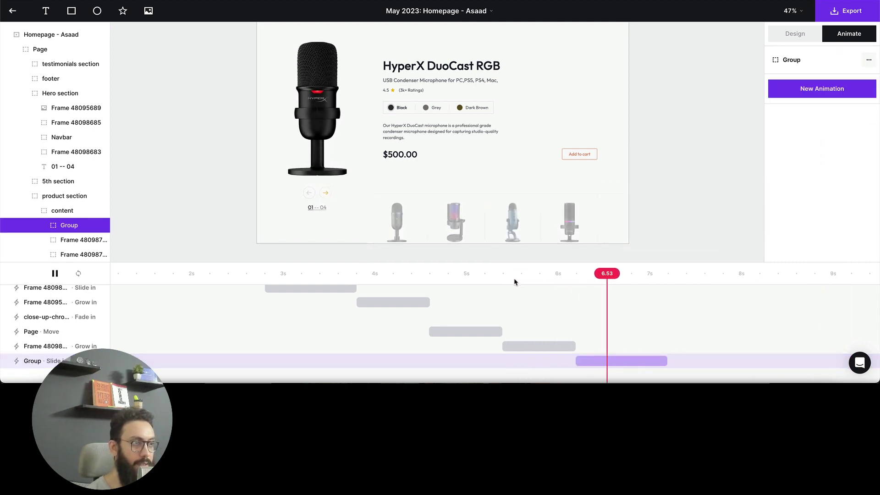
{"action": "left_click_drag", "start_coordinate": [664, 275], "coordinate": [675, 275]}
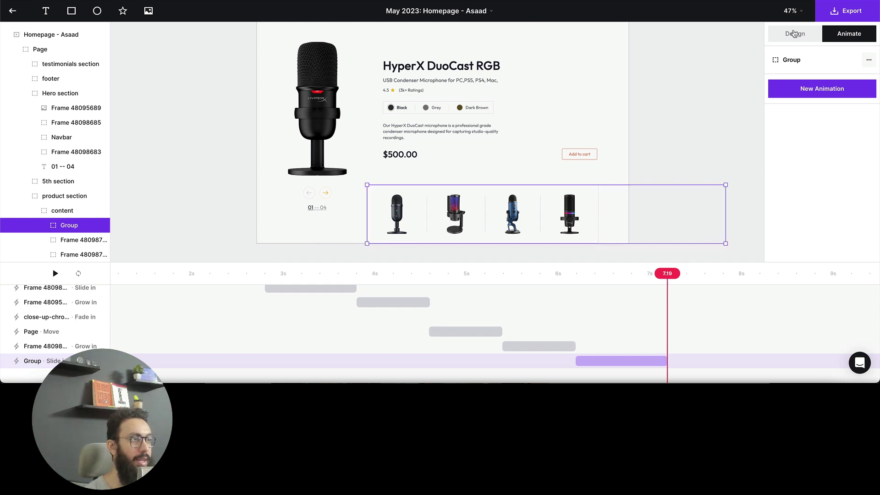
Step: Add a second Move animation to the Page layer starting at 7.19s, with Move Y set to -1080
{"action": "left_click", "coordinate": [60, 51]}
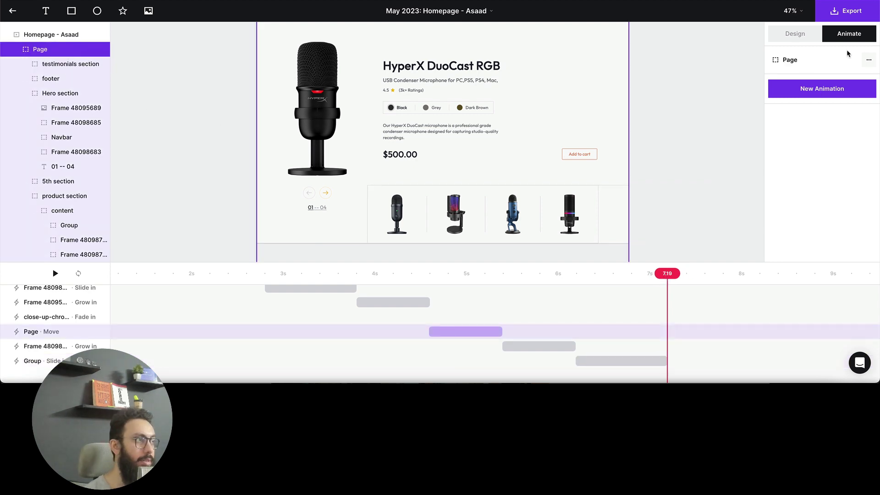
{"action": "left_click", "coordinate": [825, 88]}
{"action": "left_click", "coordinate": [858, 35]}
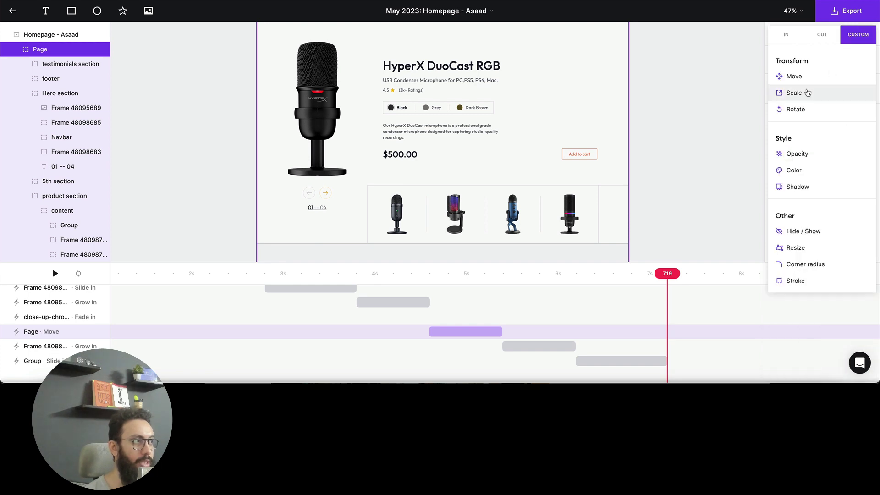
{"action": "left_click", "coordinate": [794, 76]}
{"action": "left_click", "coordinate": [830, 130]}
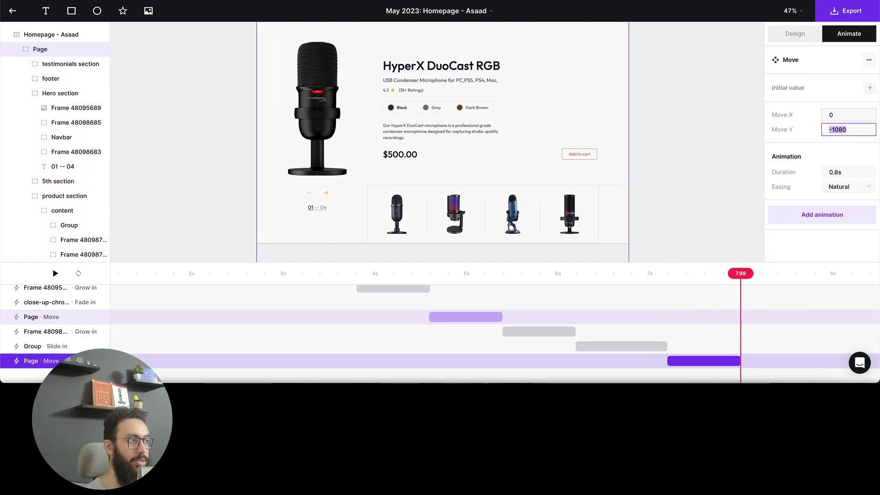
{"action": "key", "text": "Return"}
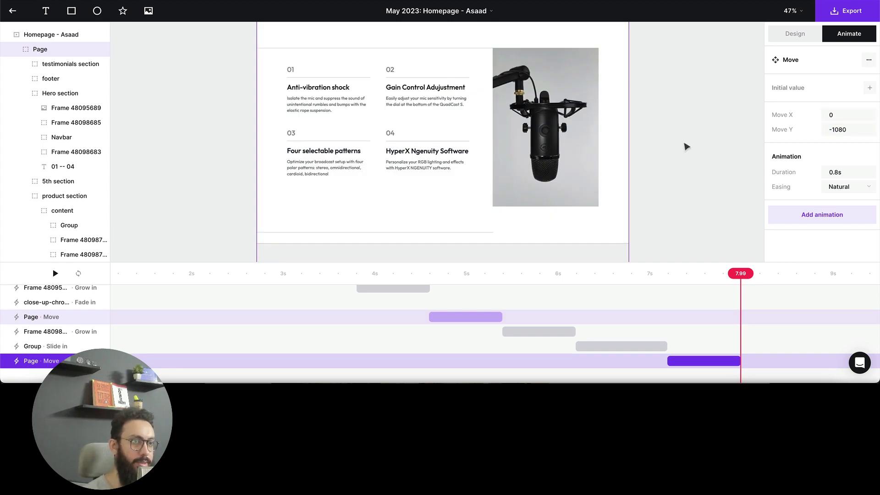
Step: Check how the 3rd section is nested by selecting down to the group holding the numbered features and microphone image
{"action": "left_click", "coordinate": [532, 116]}
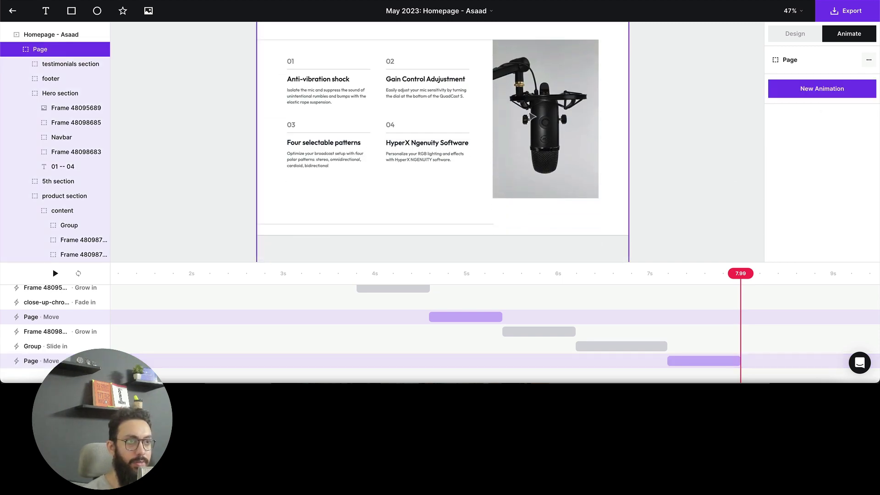
{"action": "left_click", "coordinate": [523, 121]}
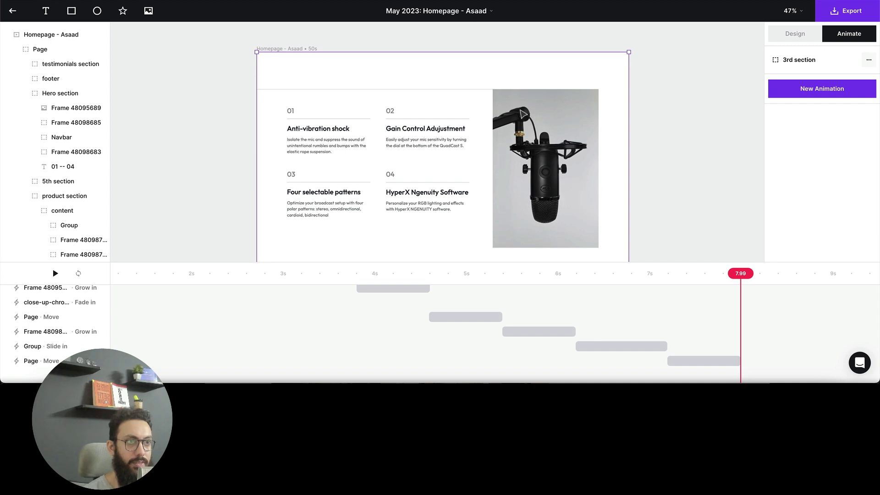
{"action": "left_click", "coordinate": [523, 114]}
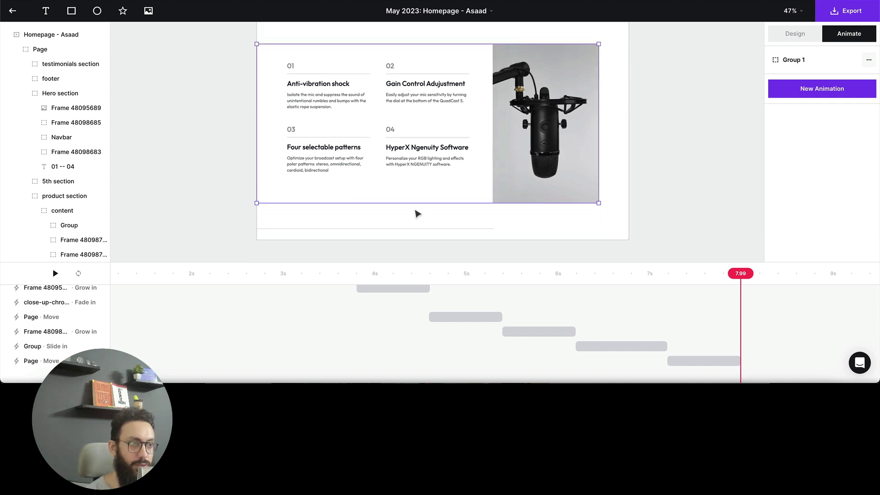
{"action": "left_click", "coordinate": [705, 155]}
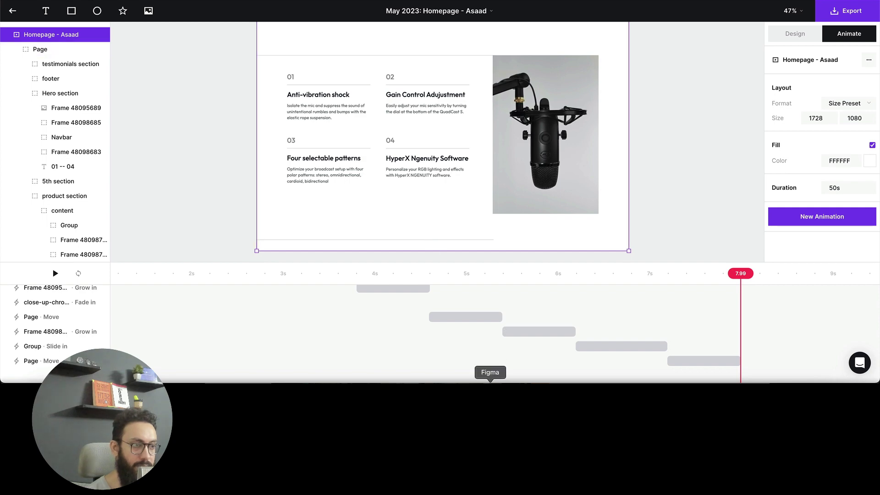
Step: Switch to Figma and inspect the horizontal divider line frame below the numbered features
{"action": "left_click", "coordinate": [475, 374]}
{"action": "key", "text": "Escape"}
{"action": "scroll", "coordinate": [354, 286], "scroll_direction": "up", "scroll_amount": 3}
{"action": "scroll", "coordinate": [355, 285], "scroll_direction": "up", "scroll_amount": 2}
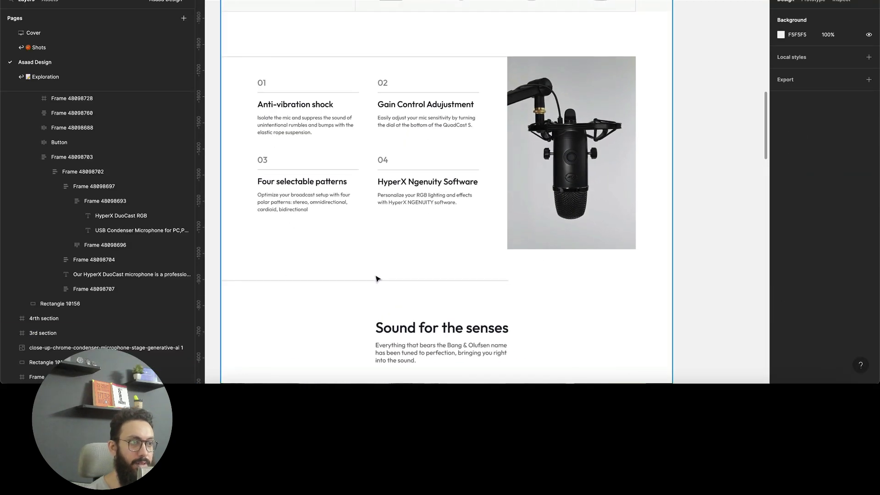
{"action": "left_click", "coordinate": [371, 280]}
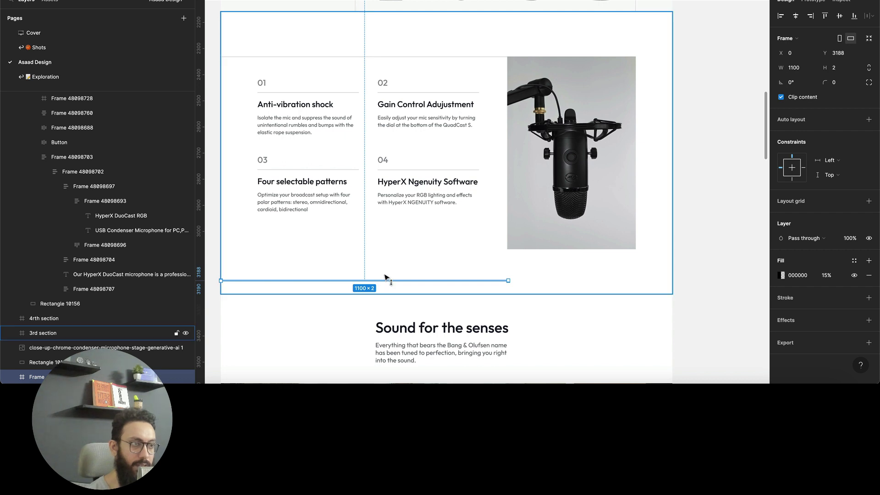
{"action": "left_click_drag", "start_coordinate": [385, 277], "coordinate": [388, 256]}
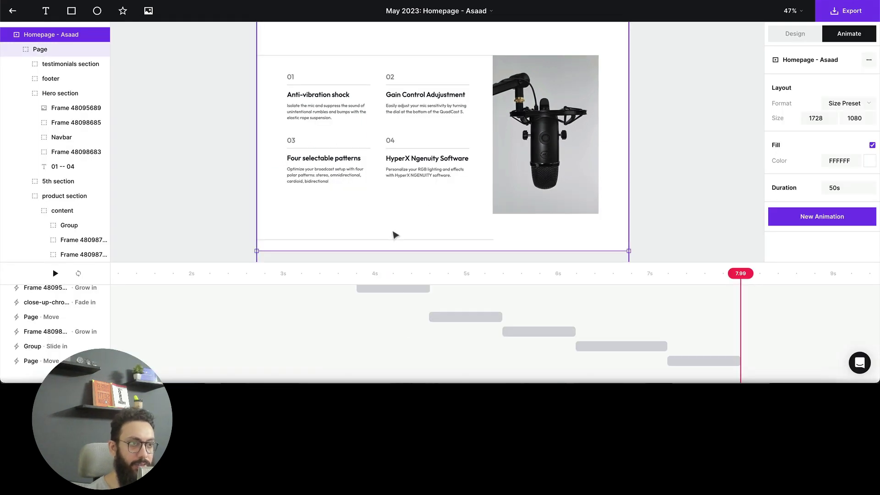
Step: Align the lower divider line frame with the microphone image's bottom edge and nest it inside Group 1 of the 3rd section
{"action": "left_click", "coordinate": [393, 243]}
{"action": "left_click", "coordinate": [397, 243]}
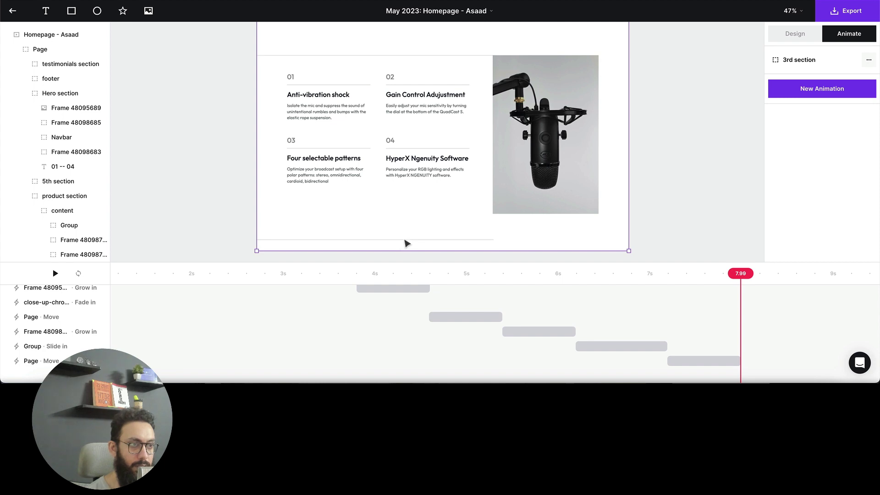
{"action": "left_click", "coordinate": [580, 200]}
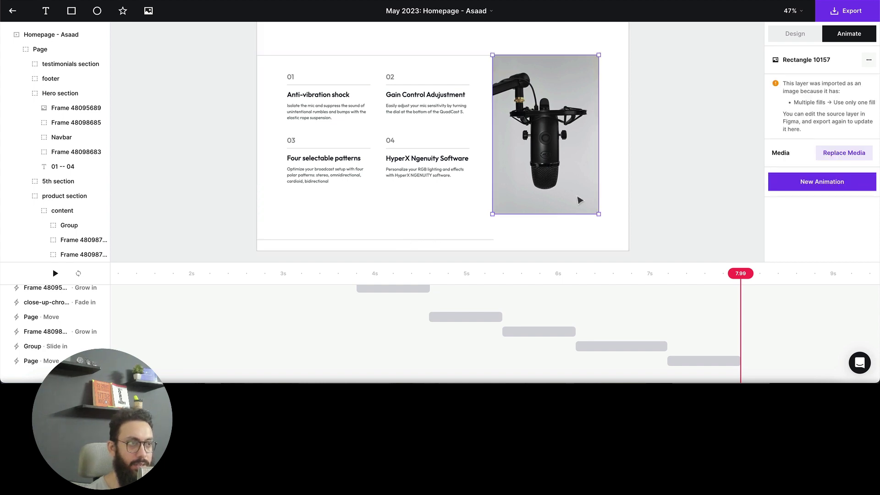
{"action": "scroll", "coordinate": [70, 209], "scroll_direction": "down", "scroll_amount": 3}
{"action": "scroll", "coordinate": [70, 209], "scroll_direction": "down", "scroll_amount": 2}
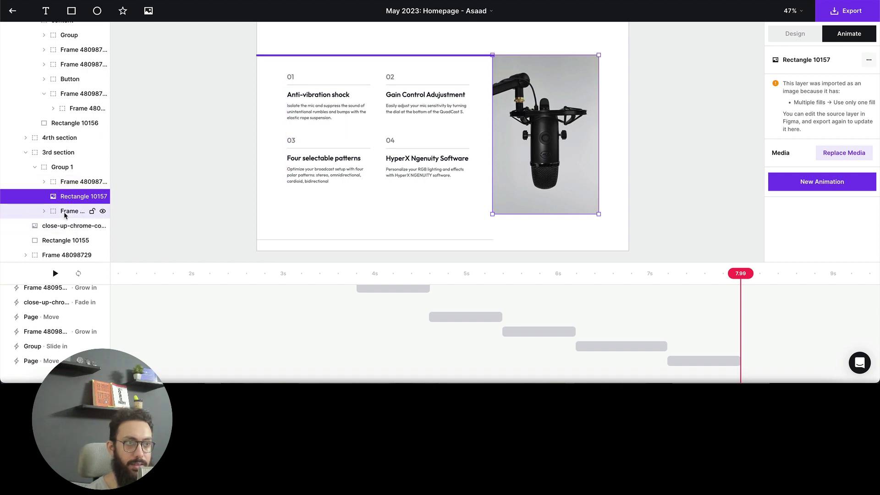
{"action": "left_click", "coordinate": [66, 212]}
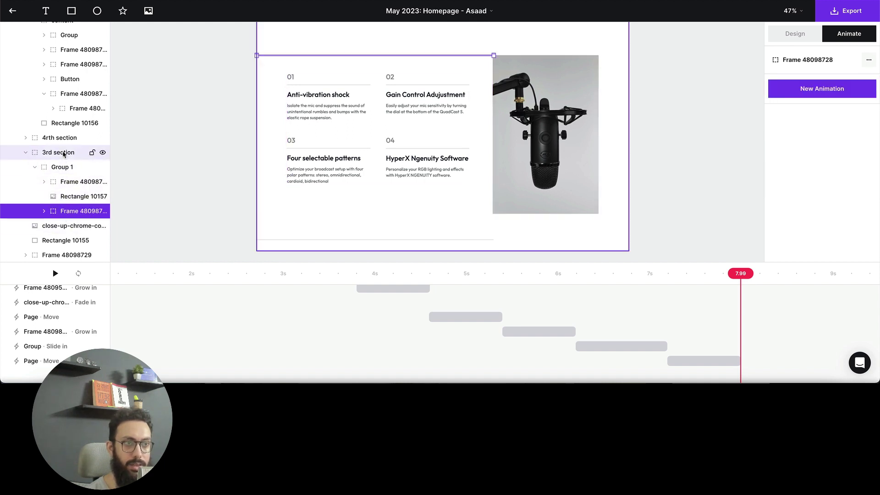
{"action": "left_click", "coordinate": [295, 244]}
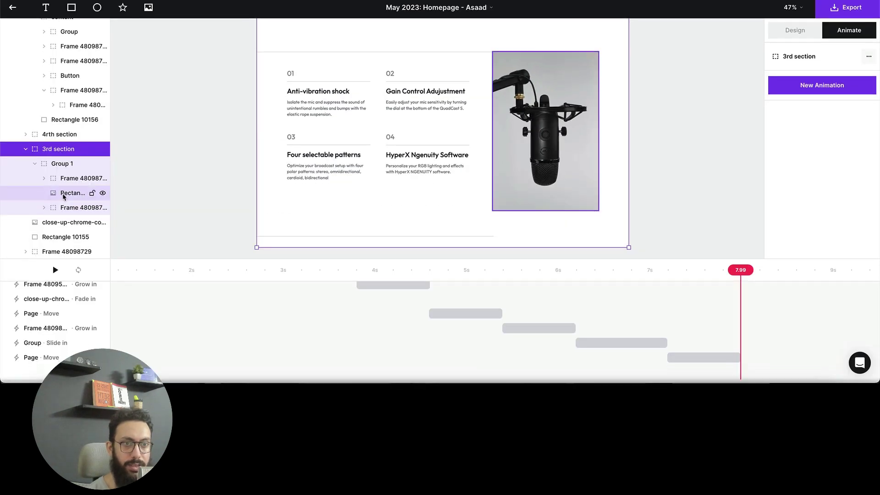
{"action": "left_click", "coordinate": [59, 255]}
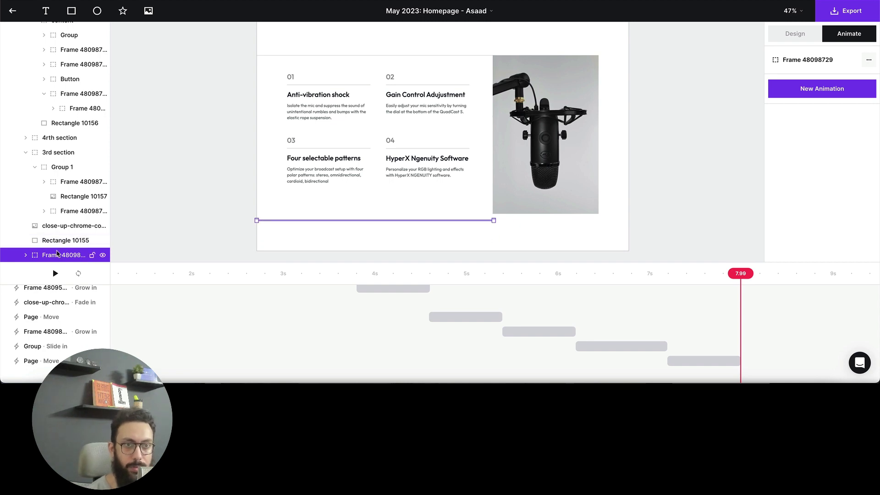
{"action": "left_click_drag", "start_coordinate": [86, 173], "coordinate": [86, 174]}
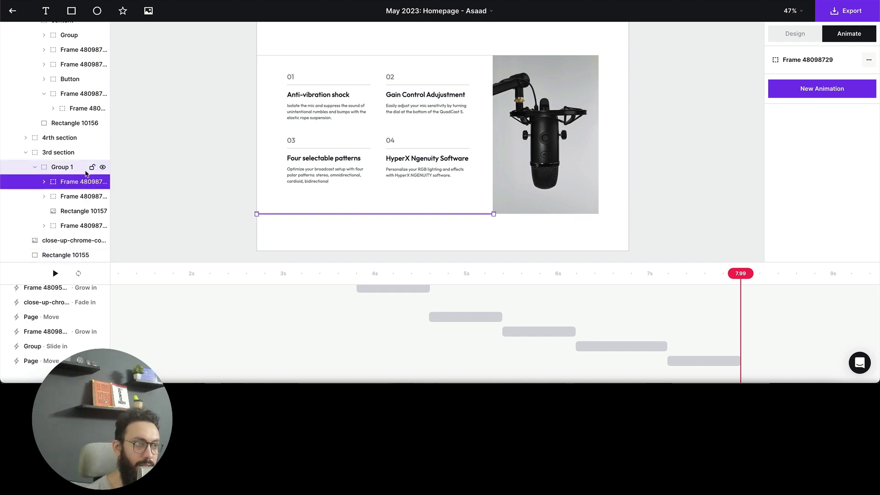
{"action": "scroll", "coordinate": [495, 212], "scroll_direction": "up", "scroll_amount": 15}
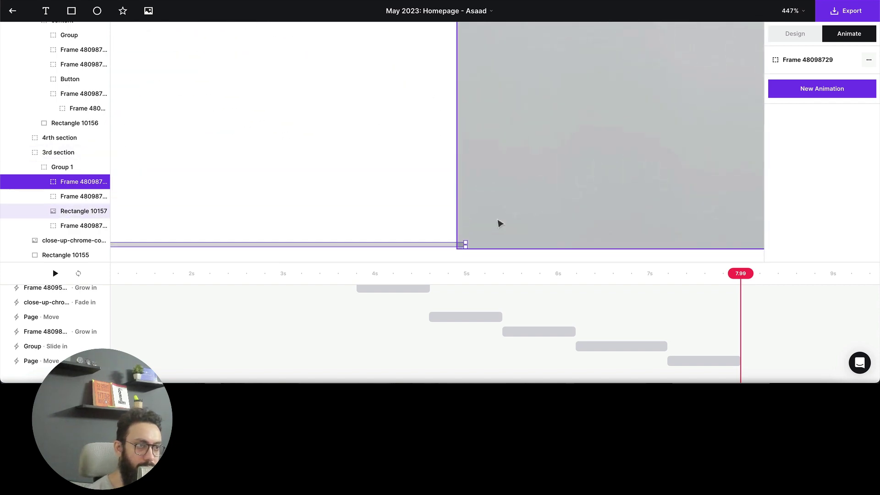
{"action": "scroll", "coordinate": [499, 223], "scroll_direction": "down", "scroll_amount": 15}
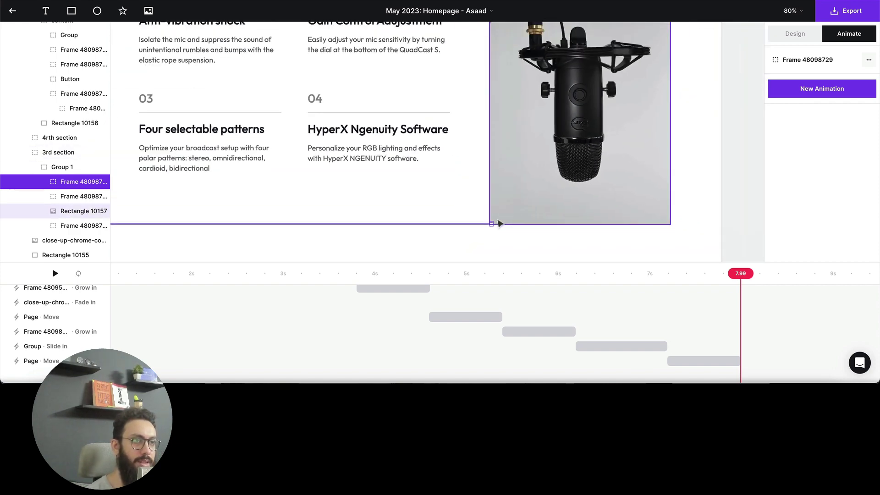
{"action": "key", "text": "Escape"}
Step: Add a Slide in animation to the 3rd section's microphone image, starting at 7.99s with the direction set to left
{"action": "left_click", "coordinate": [472, 181]}
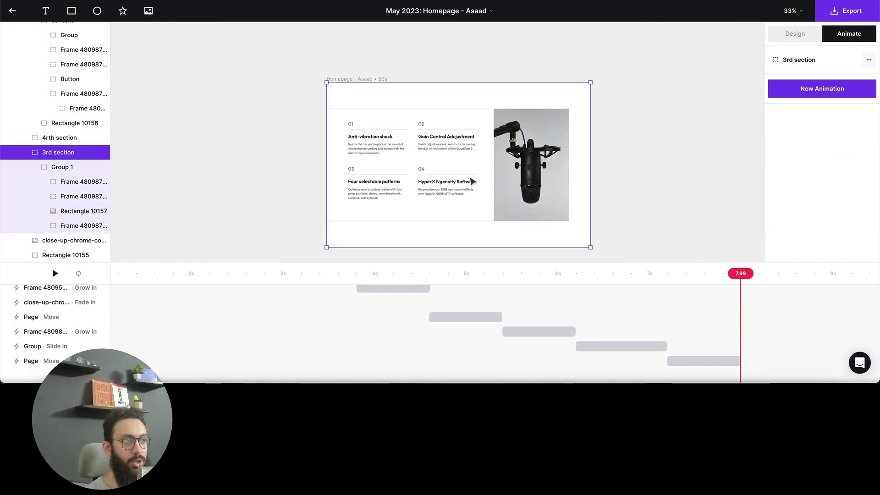
{"action": "left_click", "coordinate": [472, 181]}
{"action": "left_click", "coordinate": [546, 167]}
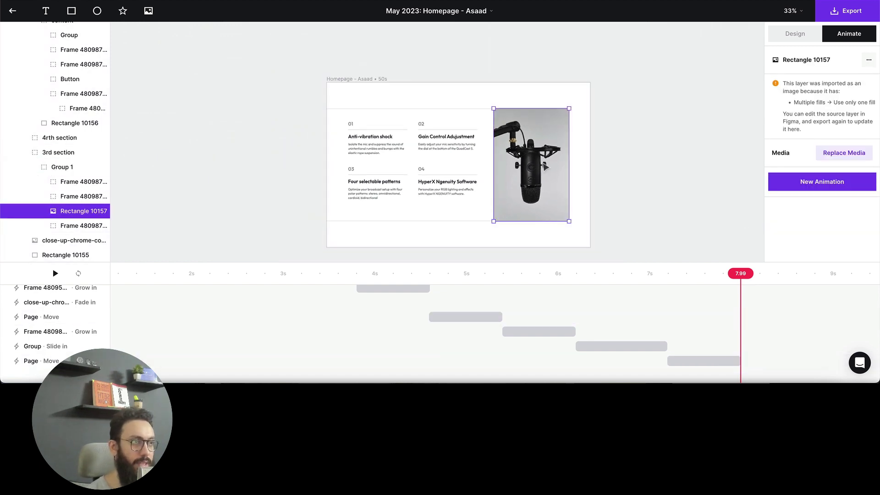
{"action": "left_click", "coordinate": [815, 182]}
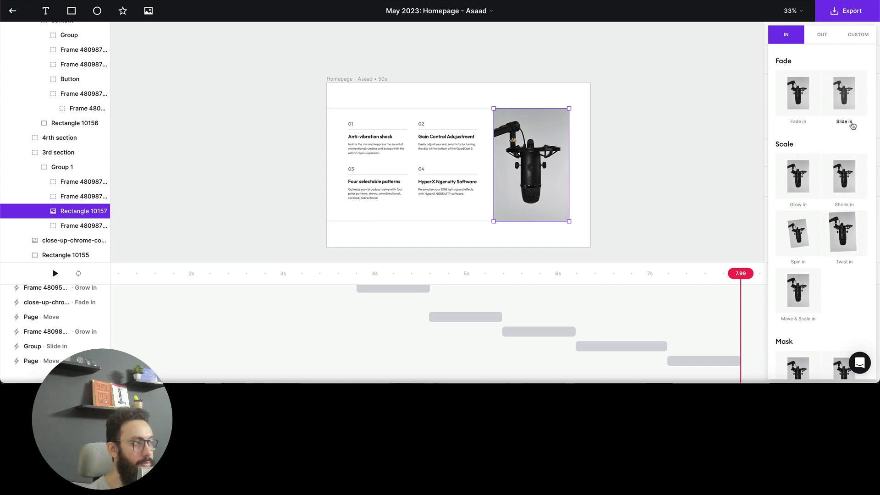
{"action": "left_click", "coordinate": [844, 102]}
{"action": "left_click", "coordinate": [855, 101]}
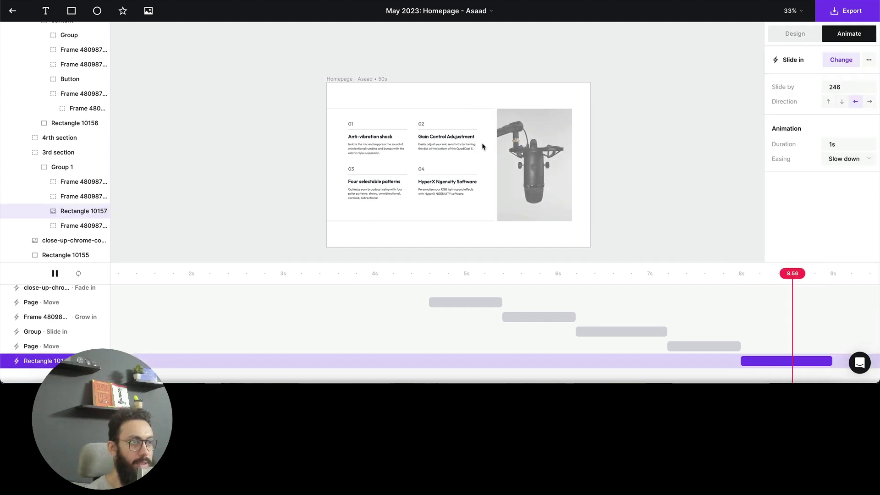
{"action": "left_click", "coordinate": [457, 116]}
Step: Add a Fade in animation to both the upper and lower divider line frames, starting at 8.99s, and play back the section
{"action": "left_click", "coordinate": [60, 182]}
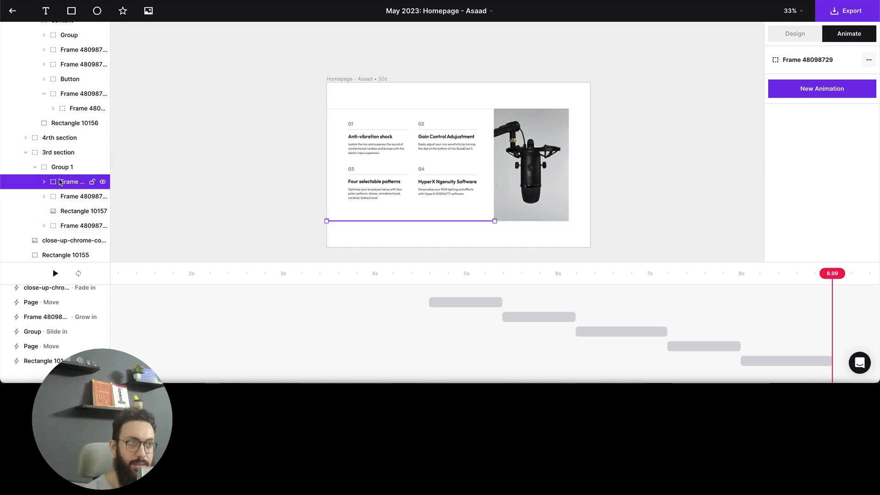
{"action": "left_click", "coordinate": [67, 225], "text": "shift"}
{"action": "left_click", "coordinate": [847, 88]}
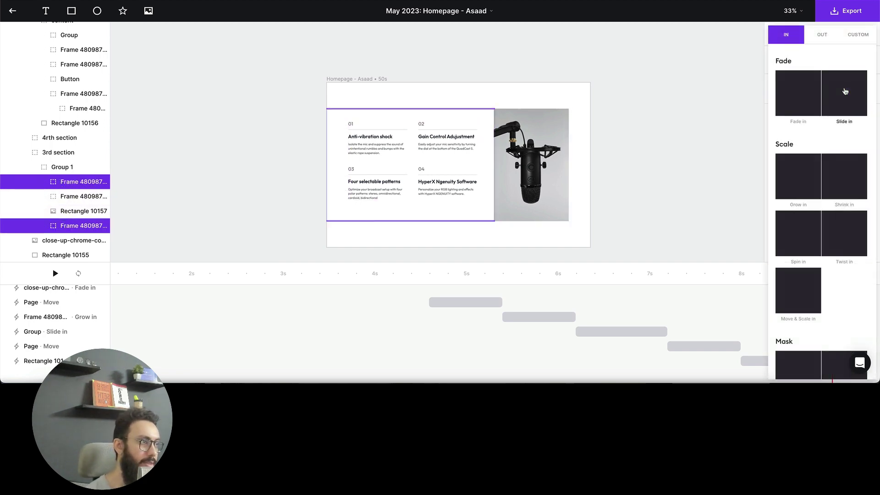
{"action": "left_click", "coordinate": [802, 100]}
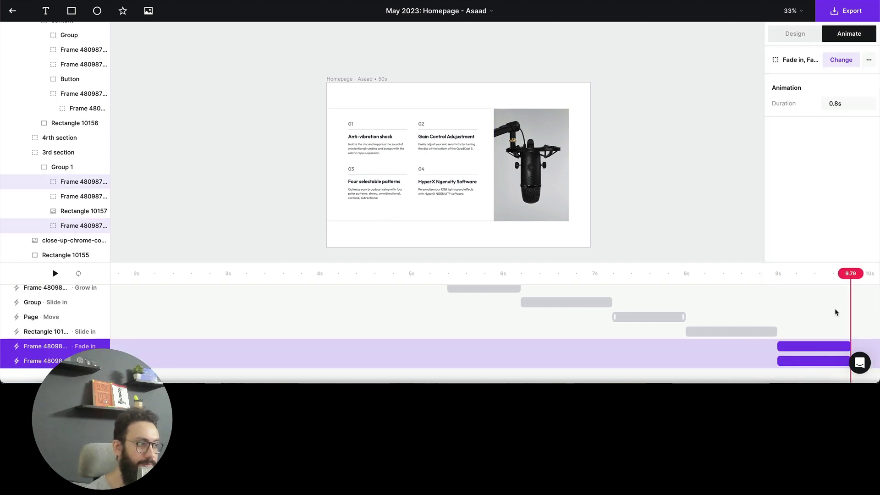
{"action": "left_click", "coordinate": [616, 275]}
{"action": "key", "text": "space"}
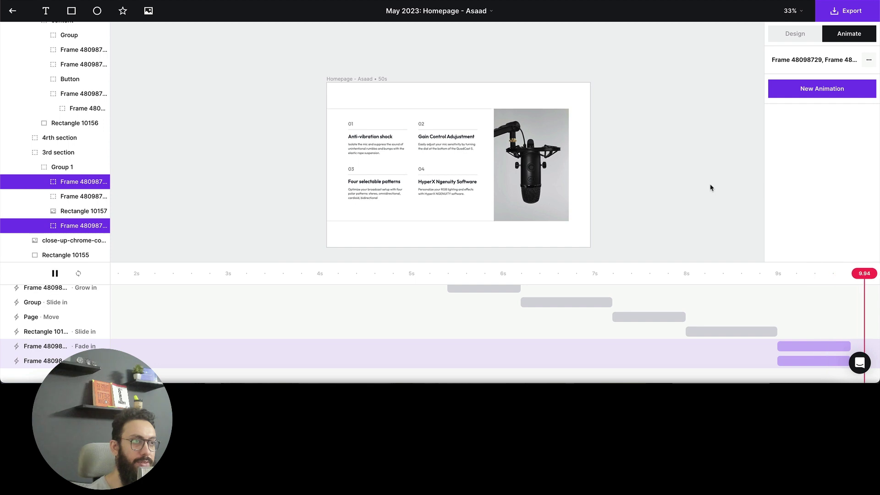
Step: Add a Move & Scale in animation to the whole 01 Anti-vibration shock feature block
{"action": "left_click", "coordinate": [367, 141]}
{"action": "double_click", "coordinate": [367, 142]}
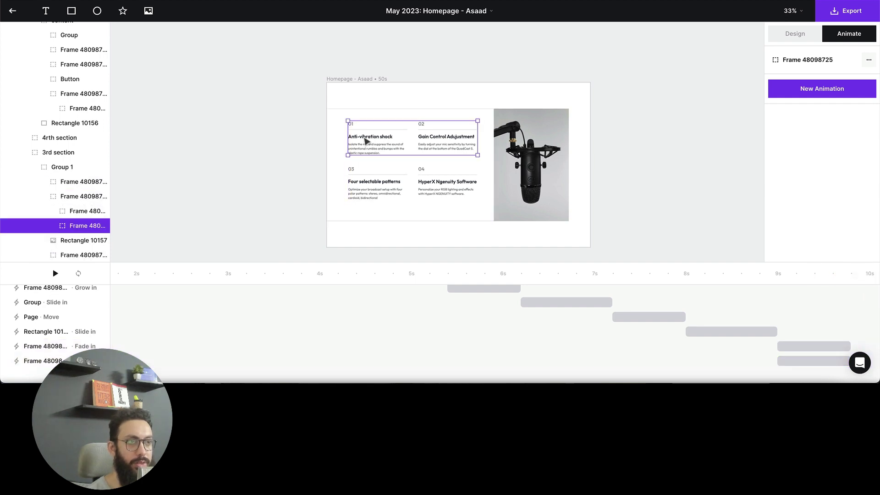
{"action": "double_click", "coordinate": [367, 141]}
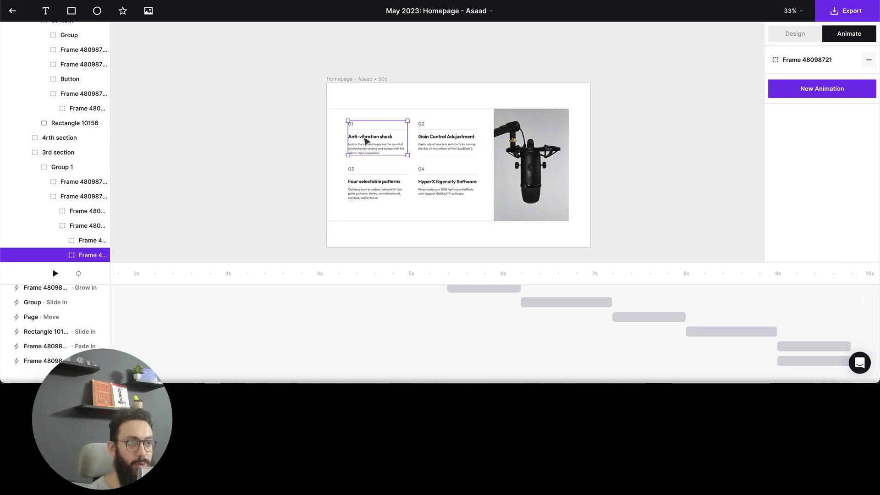
{"action": "left_click", "coordinate": [797, 92]}
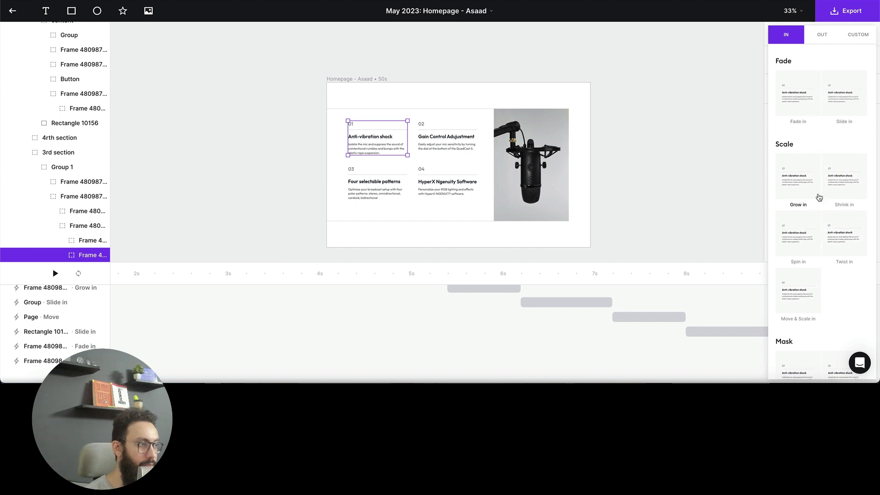
{"action": "scroll", "coordinate": [819, 197], "scroll_direction": "down", "scroll_amount": 3}
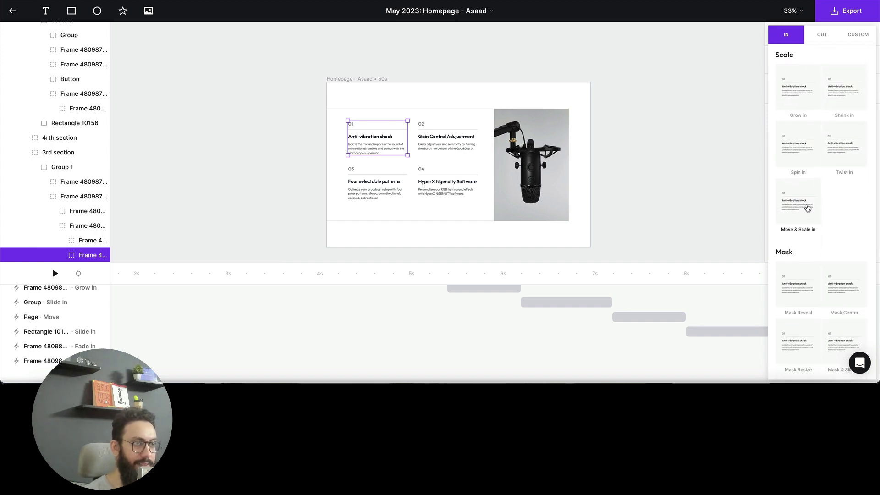
{"action": "left_click", "coordinate": [808, 209]}
Step: Add a Move & Scale in animation to the inner title and description frame of feature 02
{"action": "left_click", "coordinate": [441, 143]}
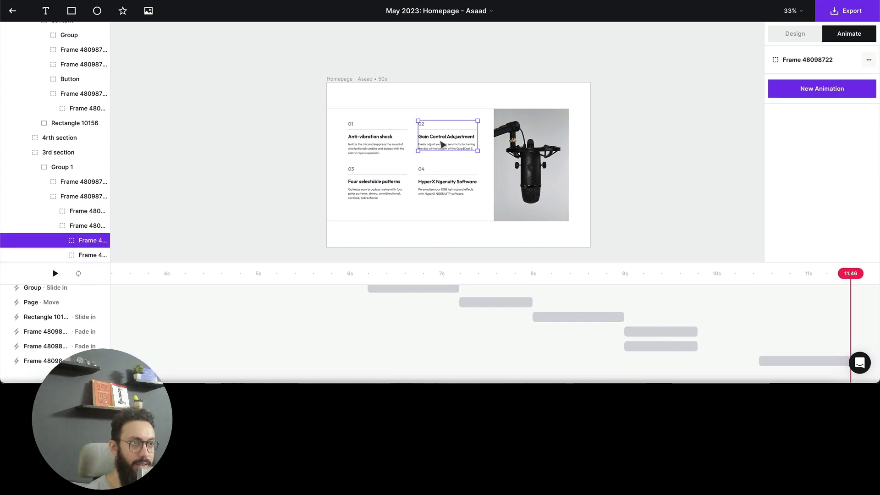
{"action": "left_click", "coordinate": [440, 143]}
{"action": "left_click", "coordinate": [862, 89]}
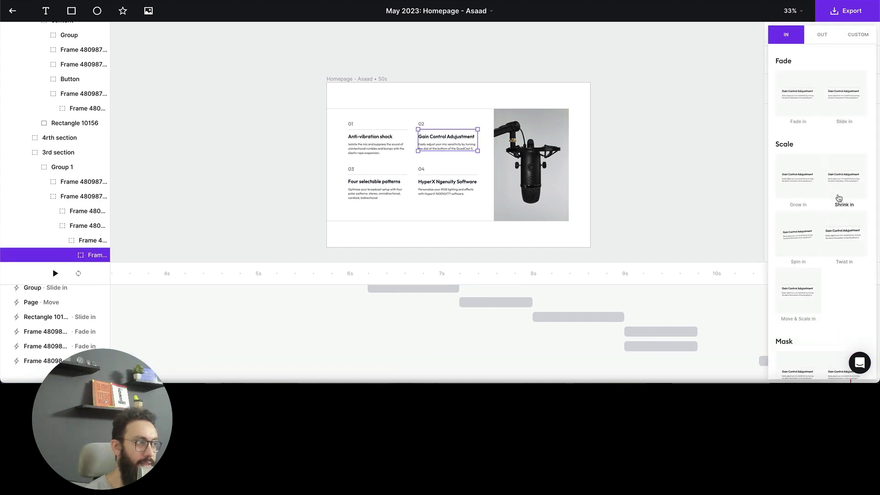
{"action": "scroll", "coordinate": [833, 206], "scroll_direction": "down", "scroll_amount": 1}
{"action": "left_click", "coordinate": [797, 252]}
Step: Add a Move & Scale in animation to the whole 03 Four selectable patterns feature block
{"action": "left_click", "coordinate": [366, 182]}
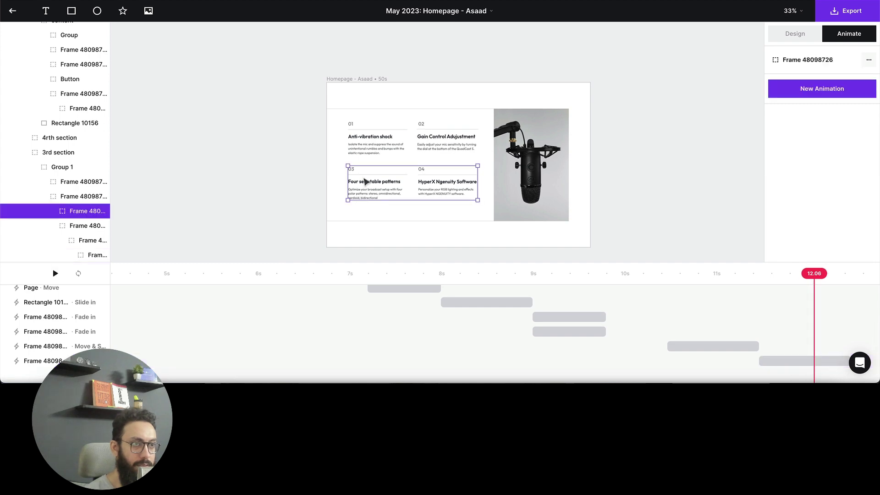
{"action": "left_click", "coordinate": [366, 182]}
{"action": "left_click", "coordinate": [809, 90]}
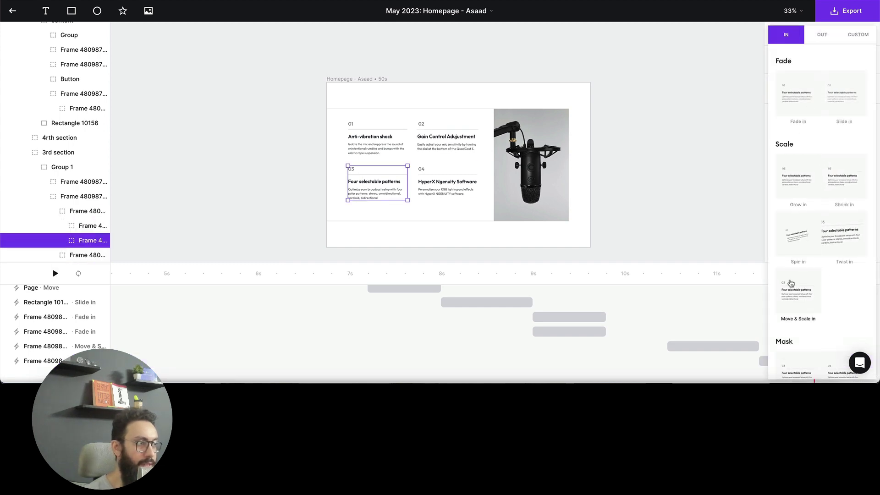
{"action": "left_click", "coordinate": [798, 236]}
Step: Add a Move & Scale in animation to the whole 04 HyperX Ngenuity Software block and play back the feature entrances
{"action": "left_click", "coordinate": [440, 177]}
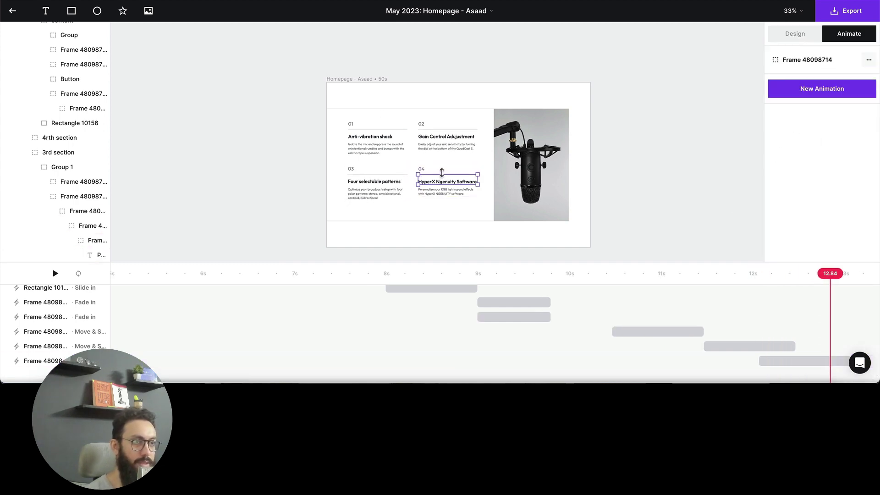
{"action": "key", "text": "Escape"}
{"action": "left_click", "coordinate": [441, 178]}
{"action": "left_click", "coordinate": [442, 178]}
{"action": "left_click", "coordinate": [811, 92]}
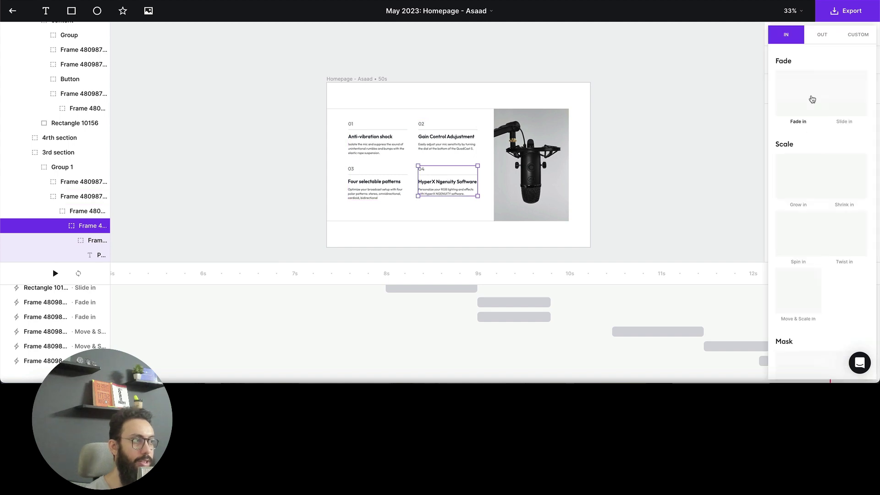
{"action": "left_click", "coordinate": [794, 292]}
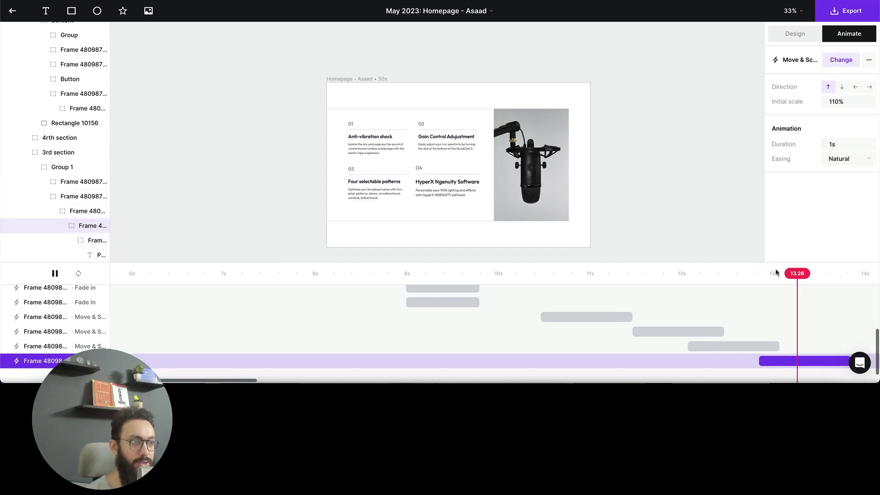
{"action": "left_click", "coordinate": [486, 278]}
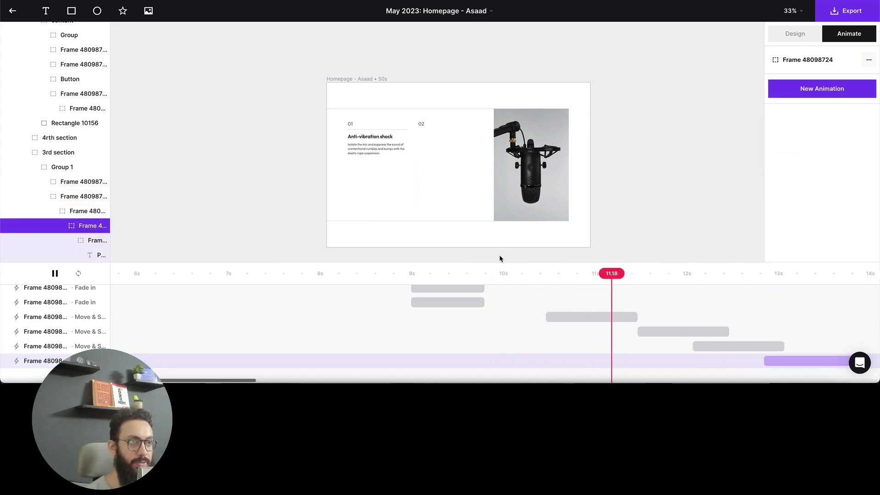
Step: Replace the Move & Scale in on feature 02's inner text frame with one on its whole block, starting at 11.45s, and play it back
{"action": "left_click", "coordinate": [439, 142]}
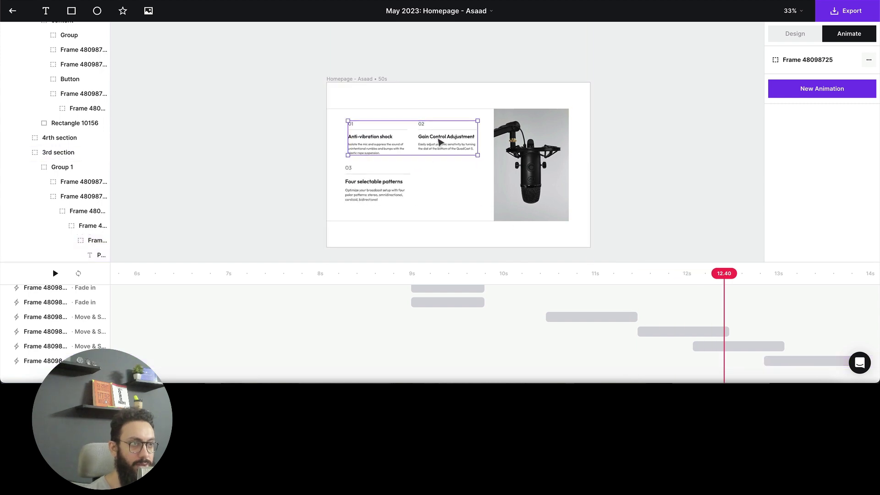
{"action": "left_click", "coordinate": [439, 142]}
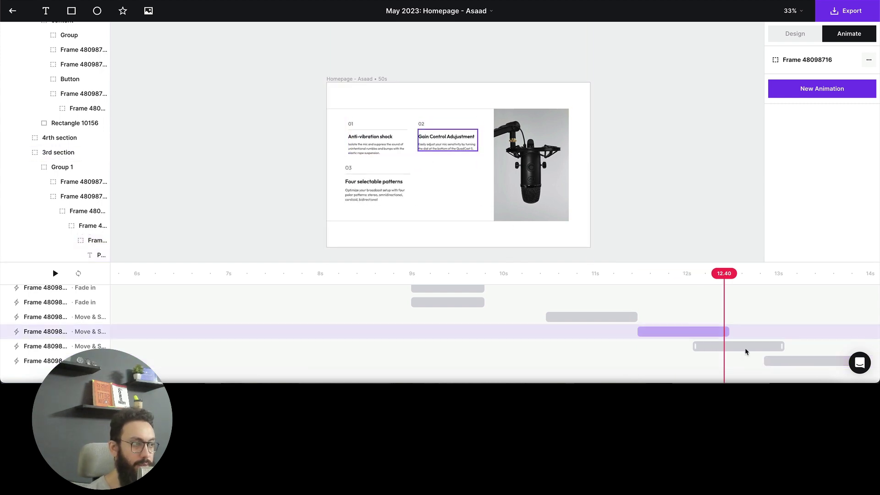
{"action": "left_click", "coordinate": [698, 336]}
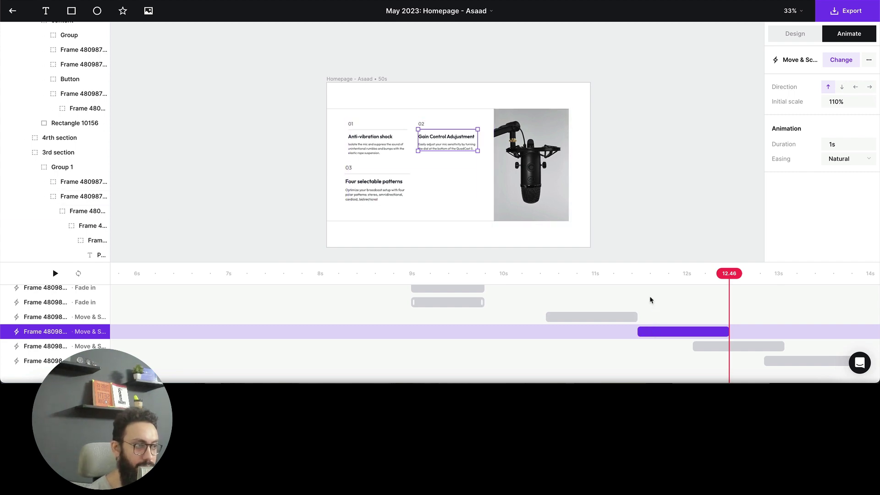
{"action": "key", "text": "Delete"}
{"action": "left_click", "coordinate": [624, 276]}
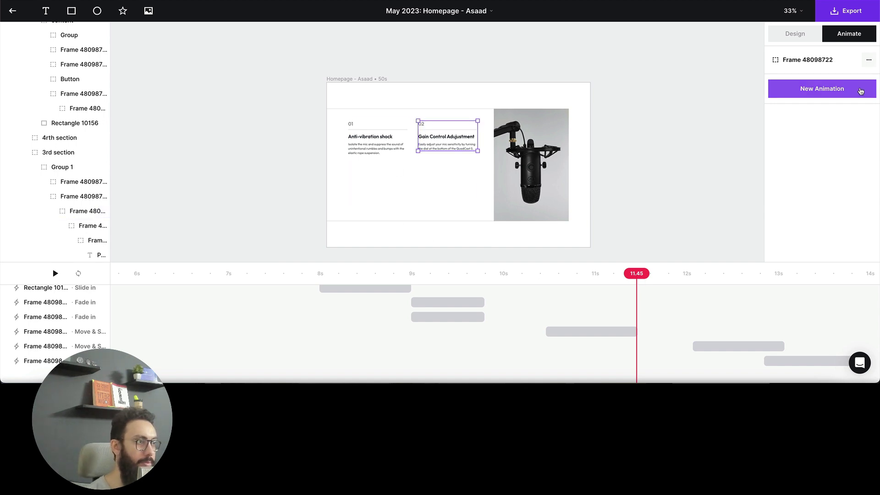
{"action": "left_click", "coordinate": [822, 89]}
{"action": "left_click", "coordinate": [800, 284]}
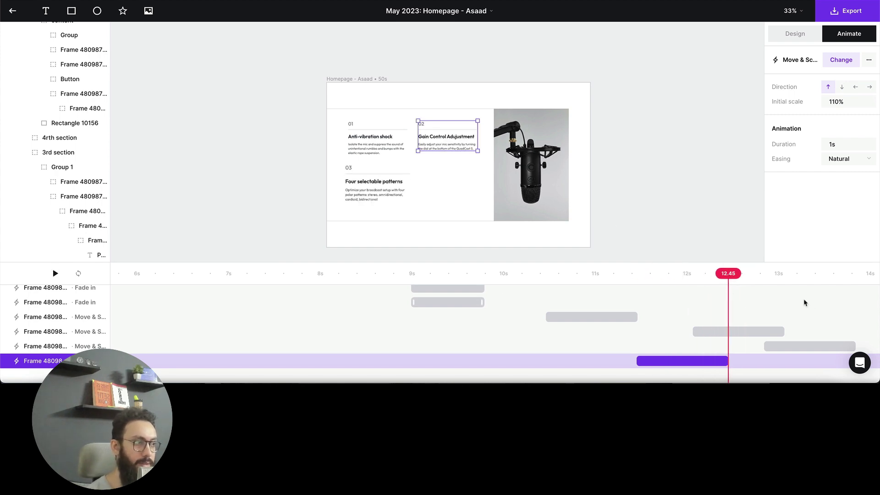
{"action": "left_click", "coordinate": [784, 301]}
{"action": "key", "text": "space"}
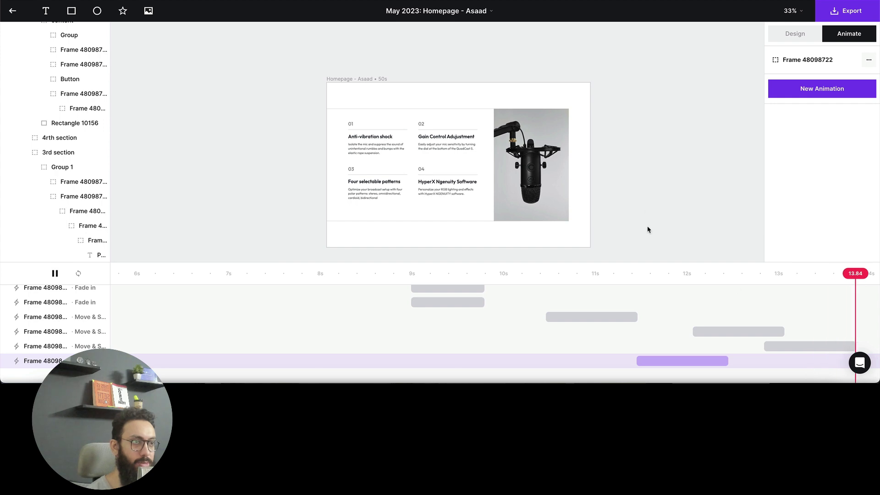
Step: Add a custom Move animation to the Page layer at about 14s with Move X 0 and Move Y -1080
{"action": "left_click", "coordinate": [651, 200]}
{"action": "scroll", "coordinate": [651, 200], "scroll_direction": "down", "scroll_amount": 3}
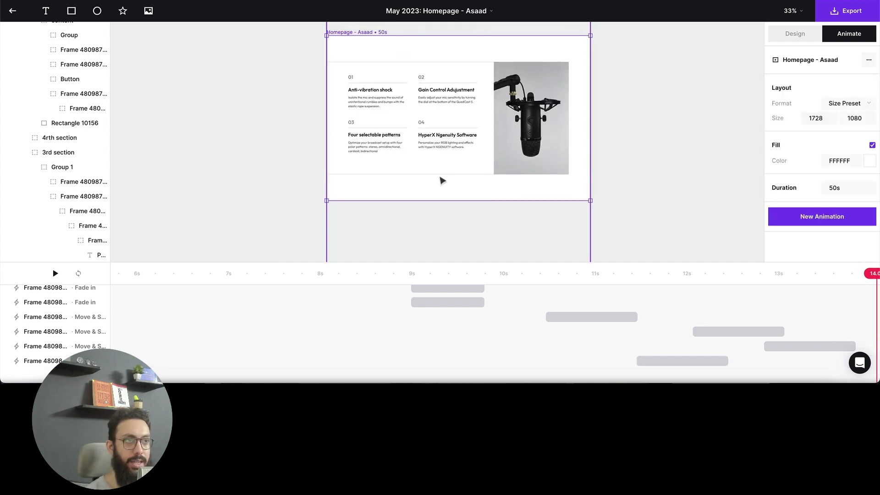
{"action": "scroll", "coordinate": [41, 78], "scroll_direction": "up", "scroll_amount": 5}
{"action": "left_click", "coordinate": [37, 49]}
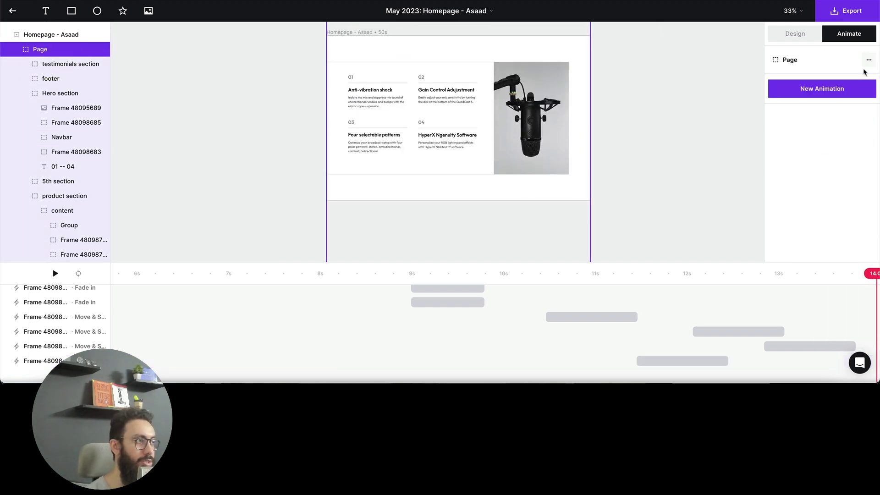
{"action": "left_click", "coordinate": [843, 87]}
{"action": "left_click", "coordinate": [850, 36]}
{"action": "left_click", "coordinate": [802, 75]}
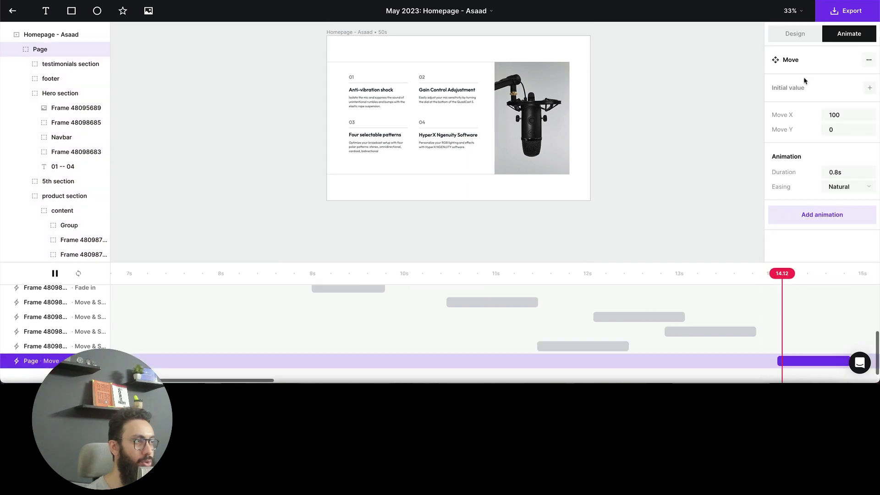
{"action": "left_click", "coordinate": [848, 115]}
{"action": "type", "text": "080"}
{"action": "key", "text": "Return"}
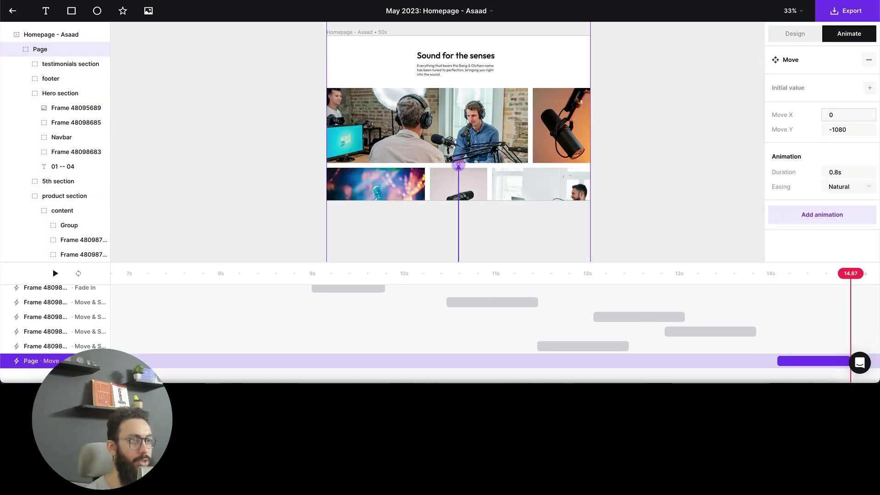
{"action": "left_click", "coordinate": [631, 127]}
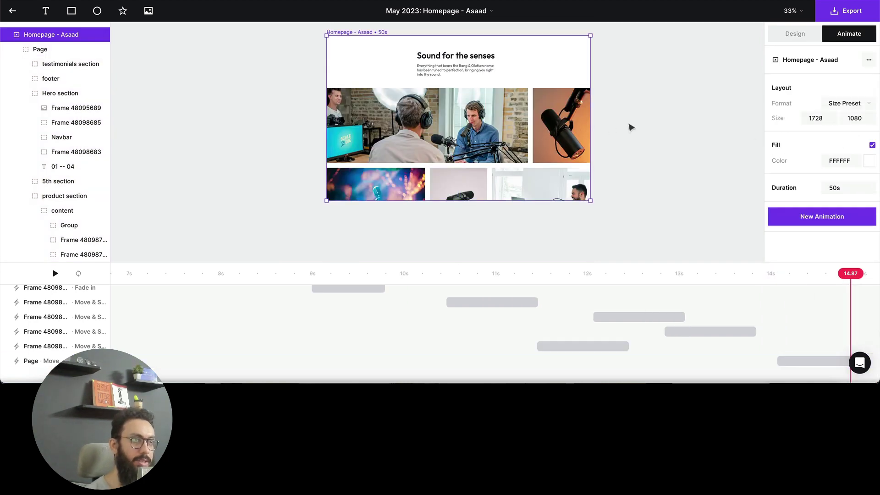
{"action": "left_click", "coordinate": [614, 128]}
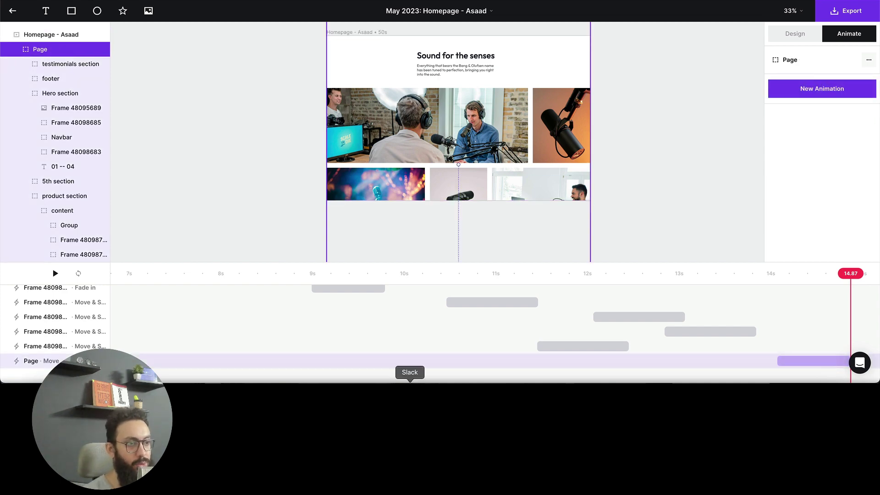
Step: Switch to the Figma design, check the dimensions of the 4rth section's photo grid, and return to Jitter
{"action": "left_click", "coordinate": [491, 389]}
{"action": "scroll", "coordinate": [474, 214], "scroll_direction": "down", "scroll_amount": 5}
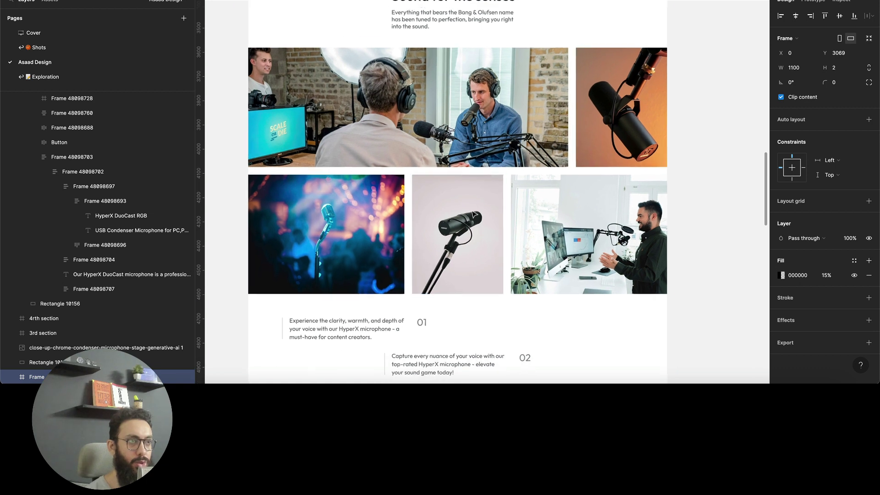
{"action": "left_click", "coordinate": [479, 204]}
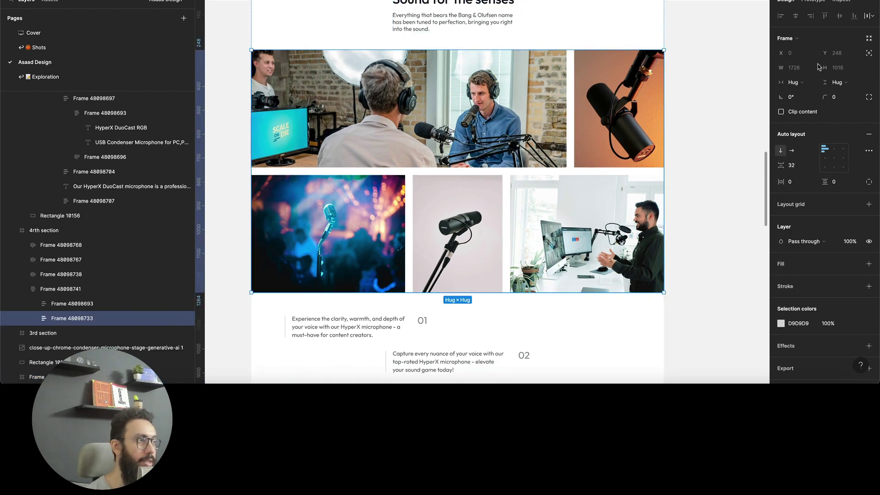
{"action": "key", "text": "super+Tab"}
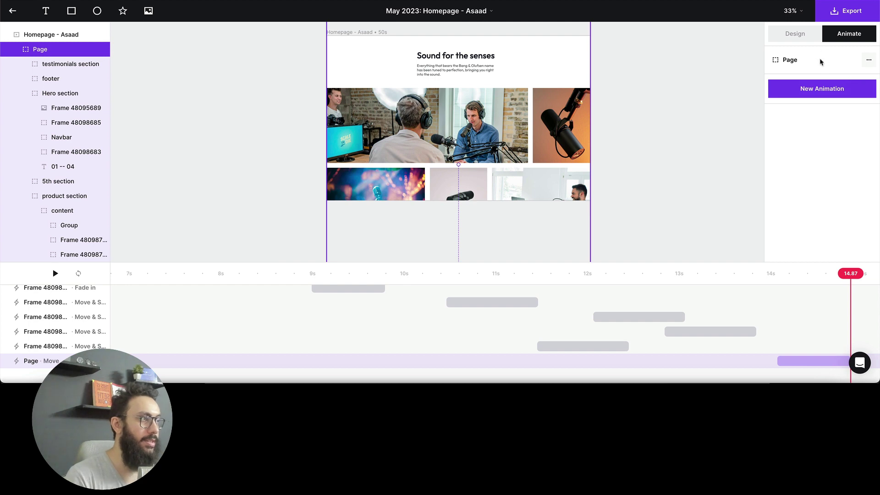
Step: Set the latest Page Move animation's Move Y to -1390 so the whole photo grid fits the artboard
{"action": "left_click", "coordinate": [803, 363]}
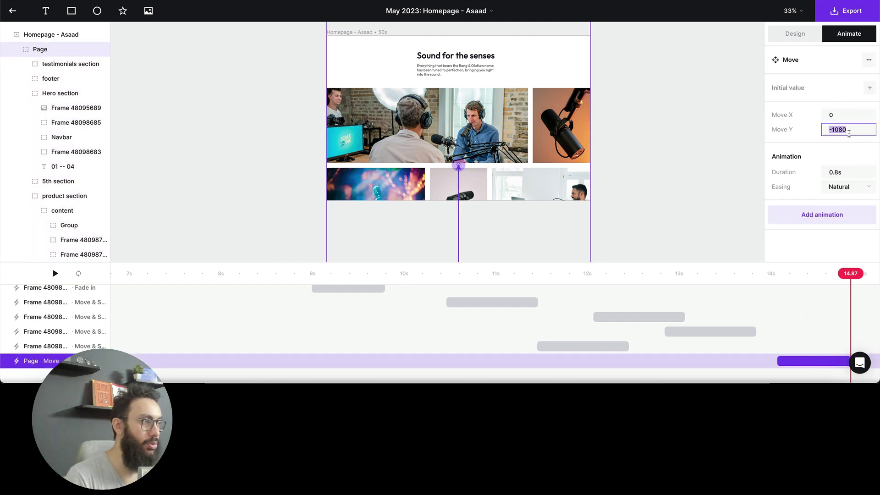
{"action": "key", "text": "shift+Down"}
{"action": "key", "text": "shift+Down"}
{"action": "key", "text": "shift+Down"}
{"action": "key", "text": "shift+Down"}
{"action": "key", "text": "shift+Down"}
{"action": "key", "text": "shift+Down"}
{"action": "key", "text": "shift+Down"}
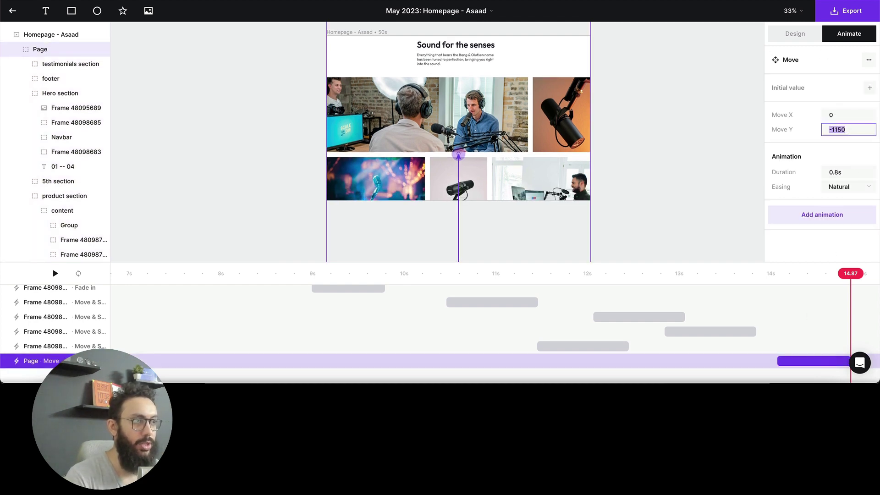
{"action": "key", "text": "shift+Down"}
{"action": "key", "text": "shift+Down"}
{"action": "key", "text": "shift+Down"}
{"action": "key", "text": "shift+Down"}
{"action": "key", "text": "shift+Down"}
{"action": "key", "text": "shift+Down"}
{"action": "key", "text": "shift+Down"}
{"action": "key", "text": "shift+Down"}
{"action": "key", "text": "shift+Down"}
{"action": "key", "text": "shift+Down"}
{"action": "key", "text": "shift+Down"}
{"action": "key", "text": "shift+Down"}
{"action": "key", "text": "shift+Down"}
{"action": "key", "text": "shift+Down"}
{"action": "key", "text": "shift+Down"}
{"action": "key", "text": "shift+Down"}
{"action": "key", "text": "shift+Down"}
{"action": "key", "text": "shift+Down"}
{"action": "key", "text": "shift+Down"}
{"action": "key", "text": "shift+Down"}
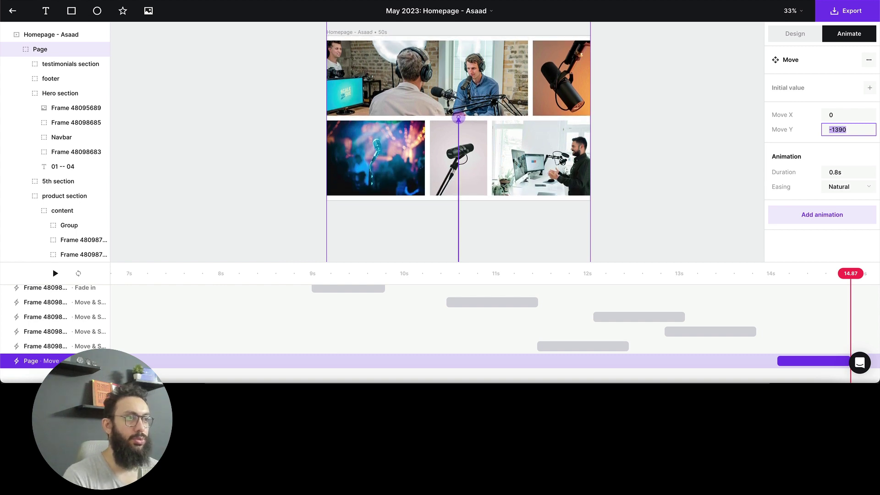
{"action": "left_click", "coordinate": [644, 188]}
{"action": "left_click", "coordinate": [477, 85]}
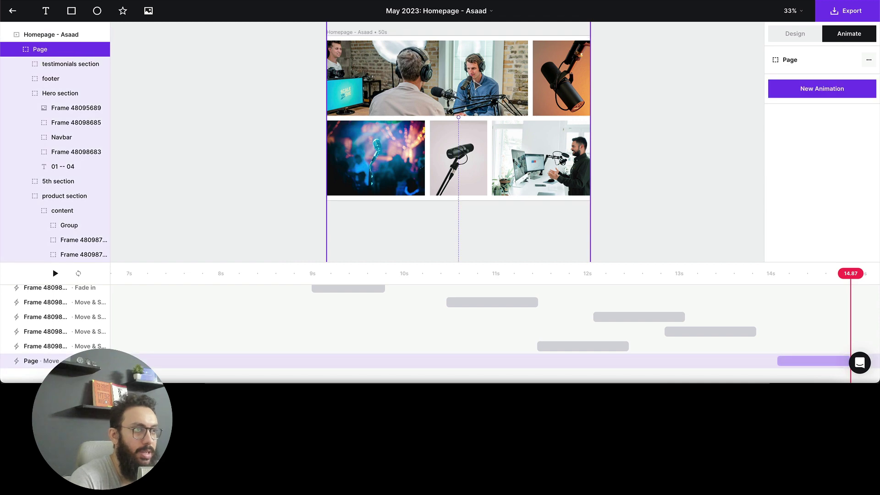
{"action": "left_click", "coordinate": [476, 85]}
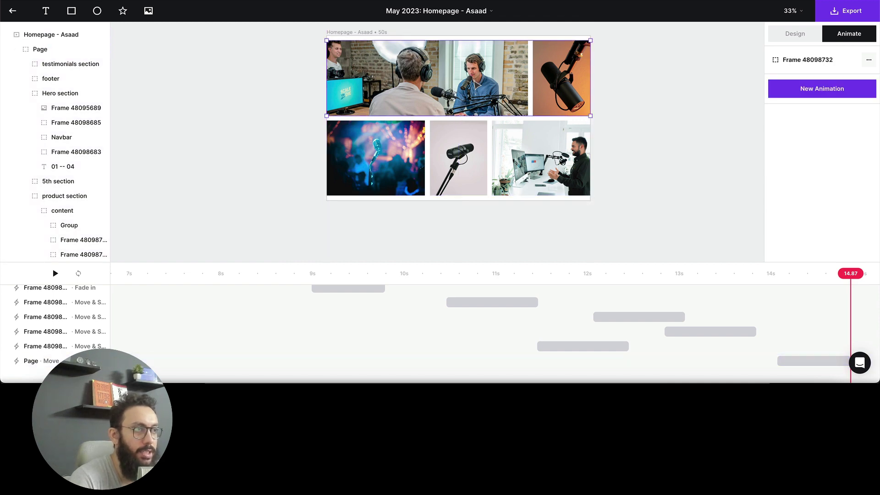
{"action": "left_click", "coordinate": [477, 85]}
{"action": "left_click", "coordinate": [813, 181]}
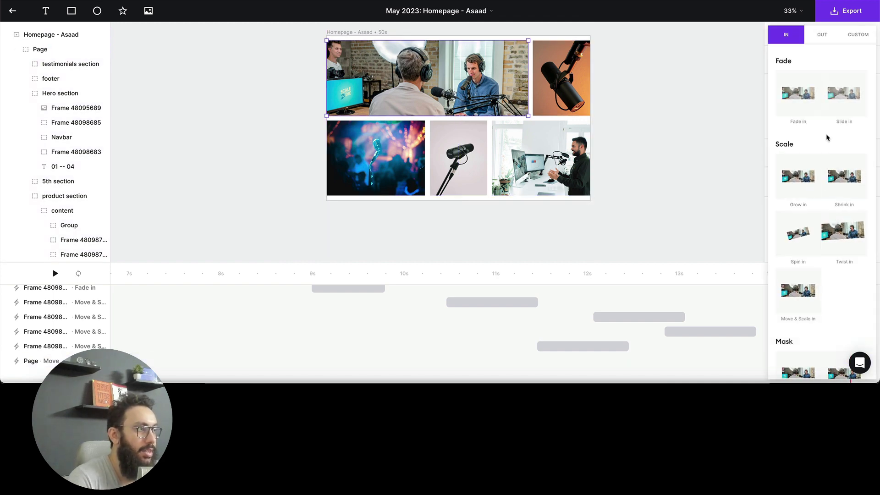
{"action": "scroll", "coordinate": [830, 139], "scroll_direction": "down", "scroll_amount": 3}
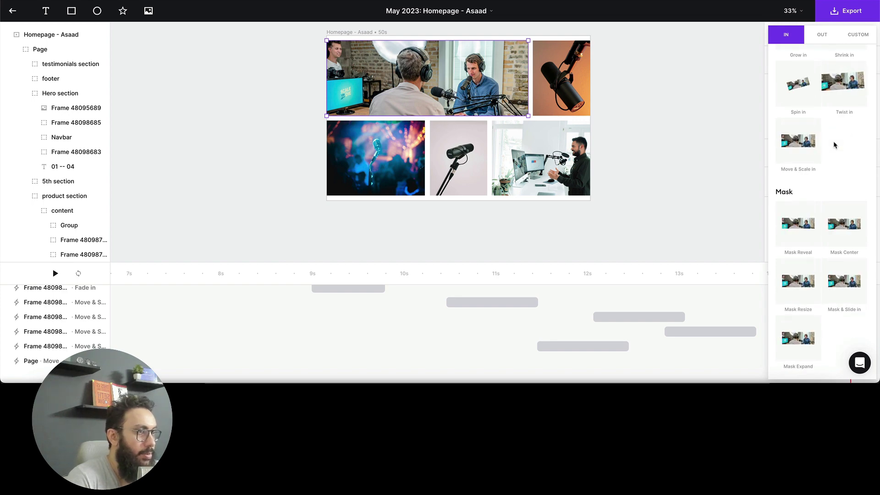
{"action": "key", "text": "Escape"}
{"action": "key", "text": "Escape"}
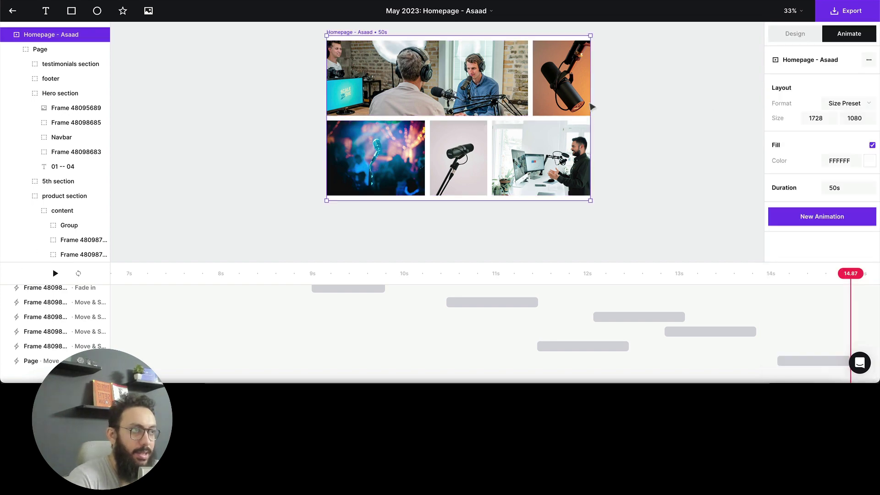
Step: Add a Shrink in animation to the frame holding the whole photo grid and play it back
{"action": "left_click", "coordinate": [530, 105]}
{"action": "left_click", "coordinate": [530, 104]}
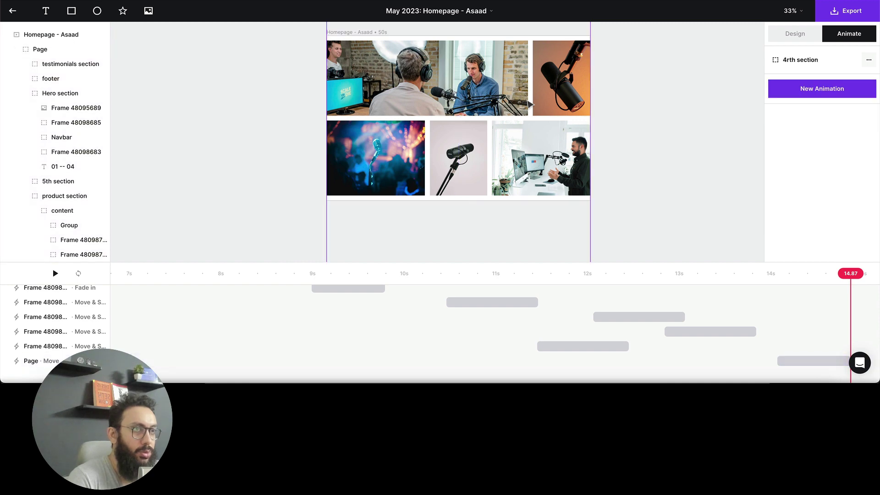
{"action": "left_click", "coordinate": [868, 93]}
{"action": "scroll", "coordinate": [844, 192], "scroll_direction": "down", "scroll_amount": 5}
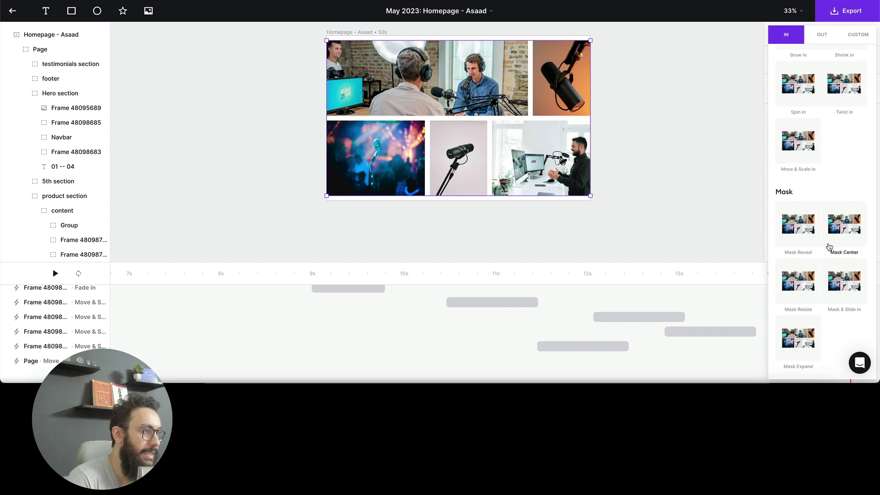
{"action": "scroll", "coordinate": [834, 242], "scroll_direction": "up", "scroll_amount": 1}
{"action": "scroll", "coordinate": [834, 242], "scroll_direction": "up", "scroll_amount": 1}
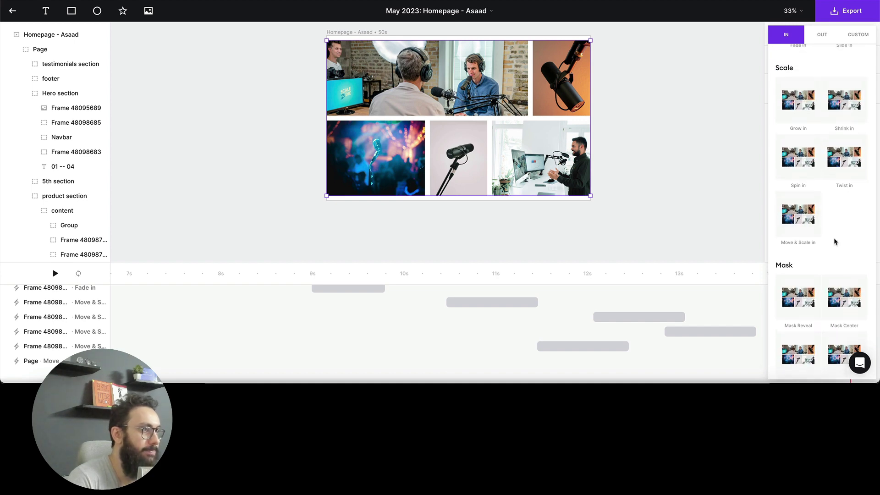
{"action": "scroll", "coordinate": [834, 239], "scroll_direction": "up", "scroll_amount": 1}
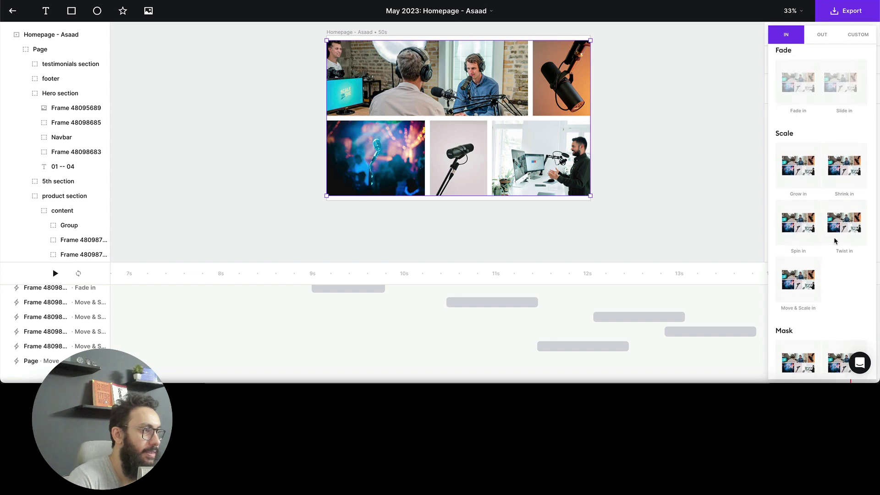
{"action": "left_click", "coordinate": [843, 174]}
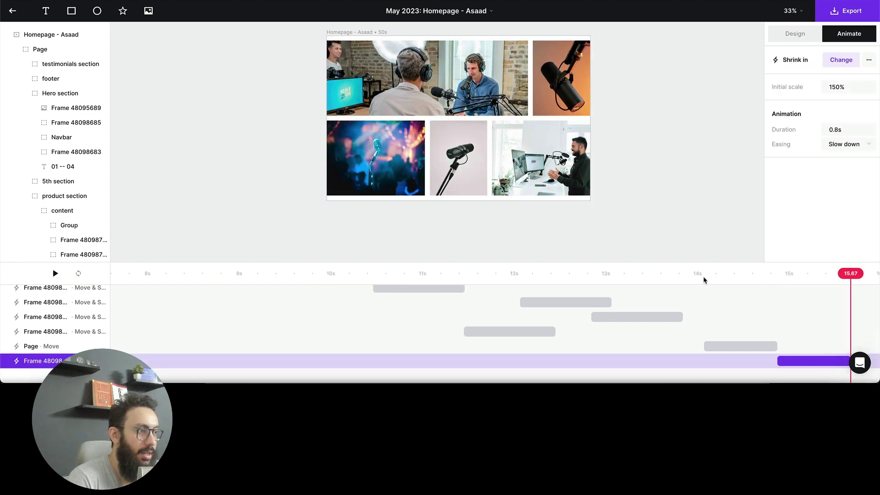
{"action": "left_click", "coordinate": [682, 277]}
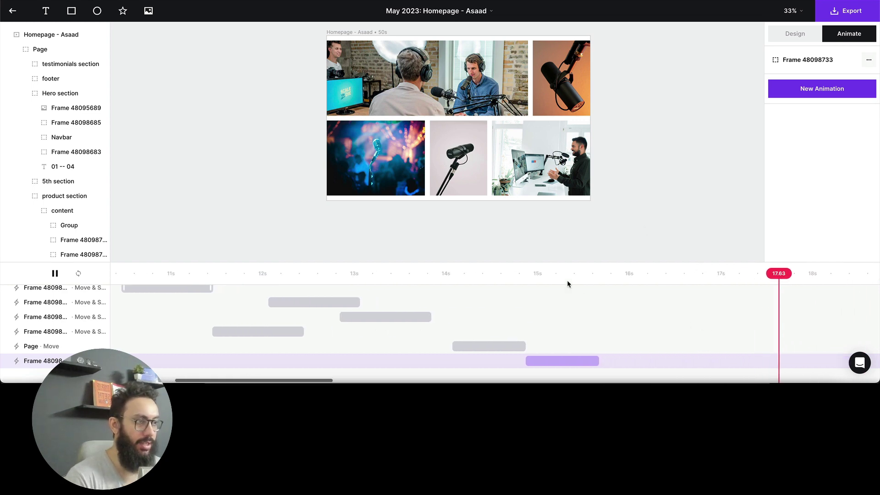
{"action": "left_click", "coordinate": [598, 274]}
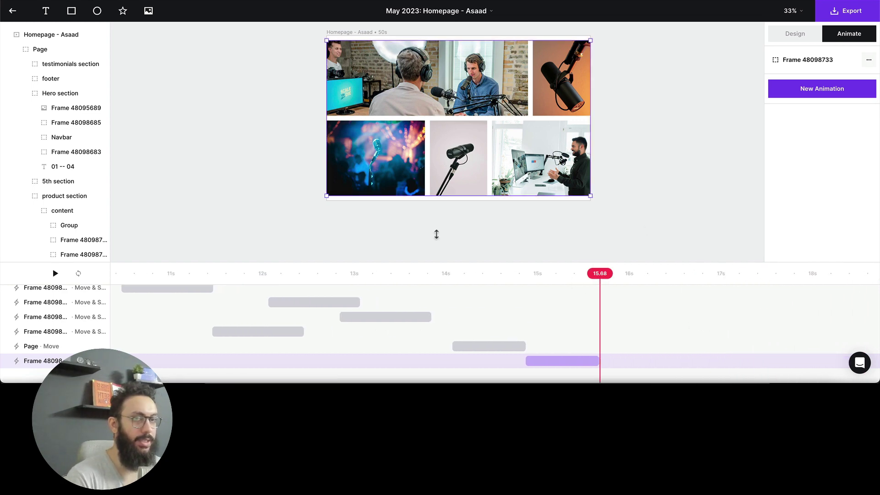
Step: Add another custom Move animation to the Page layer after the Shrink in, with Move X 0 and Move Y -1080
{"action": "left_click", "coordinate": [40, 49]}
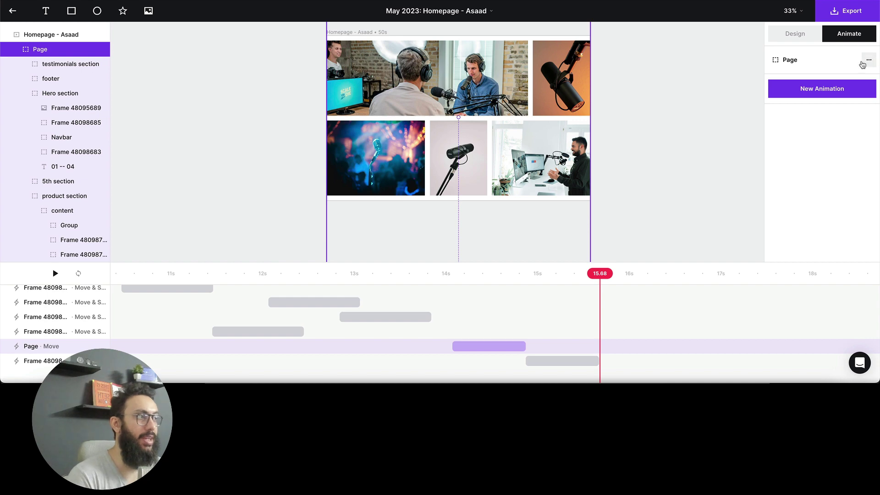
{"action": "left_click", "coordinate": [848, 89]}
{"action": "left_click", "coordinate": [856, 34]}
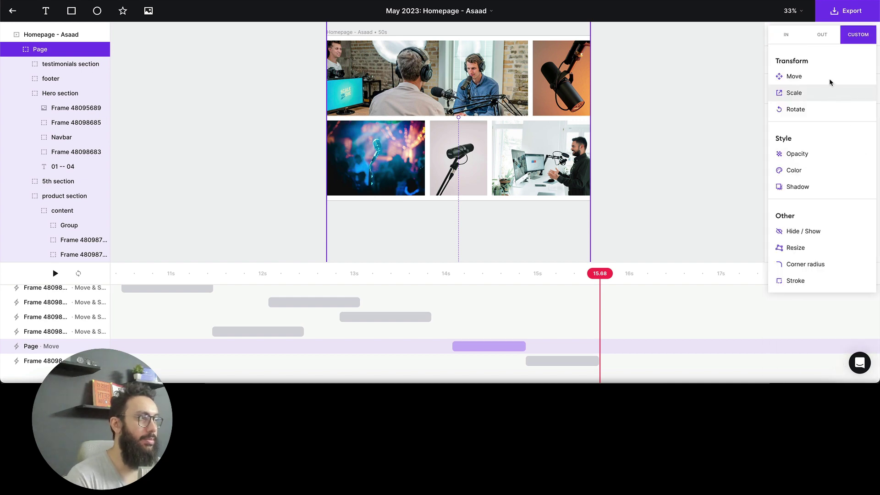
{"action": "left_click", "coordinate": [821, 77]}
{"action": "left_click", "coordinate": [848, 114]}
{"action": "type", "text": "00"}
{"action": "key", "text": "Tab"}
{"action": "type", "text": "-1080"}
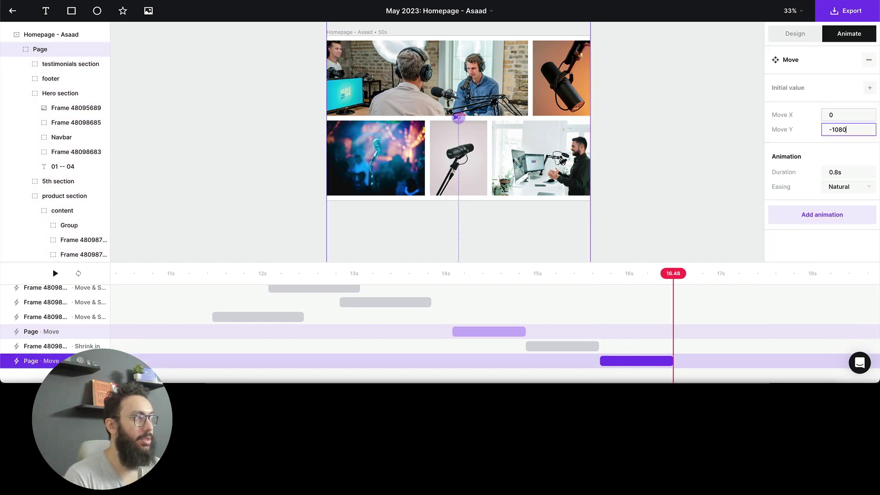
{"action": "key", "text": "Return"}
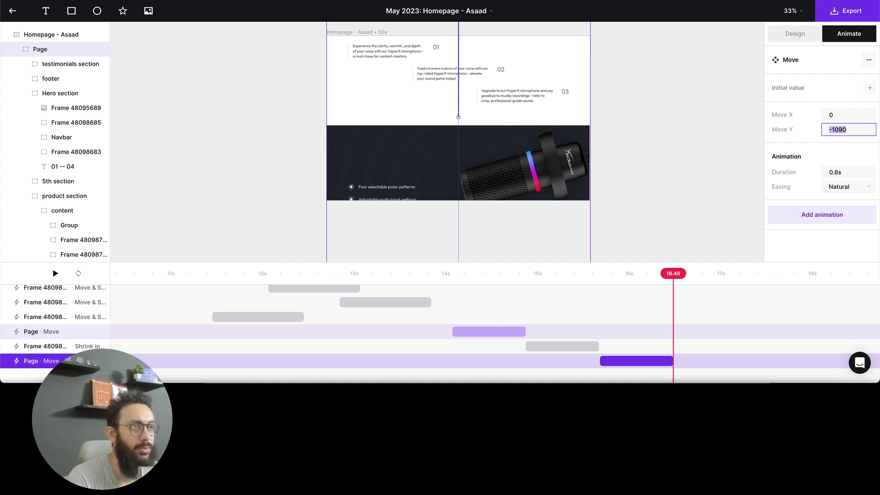
Step: Set the new Page Move's Move Y to -1690 so the dark HyperX DuoCast section fills the artboard
{"action": "key", "text": "shift+Down"}
{"action": "key", "text": "shift+Down"}
{"action": "key", "text": "shift+Down"}
{"action": "key", "text": "shift+Down"}
{"action": "key", "text": "shift+Down"}
{"action": "key", "text": "shift+Down"}
{"action": "key", "text": "shift+Down"}
{"action": "key", "text": "shift+Down"}
{"action": "key", "text": "shift+Down"}
{"action": "key", "text": "shift+Down"}
{"action": "key", "text": "shift+Down"}
{"action": "key", "text": "shift+Down"}
{"action": "key", "text": "shift+Down"}
{"action": "key", "text": "shift+Down"}
{"action": "key", "text": "shift+Down"}
{"action": "key", "text": "shift+Down"}
{"action": "key", "text": "shift+Down"}
{"action": "key", "text": "shift+Down"}
{"action": "key", "text": "shift+Down"}
{"action": "key", "text": "shift+Down"}
{"action": "key", "text": "shift+Down"}
{"action": "key", "text": "shift+Down"}
{"action": "key", "text": "shift+Down"}
{"action": "key", "text": "shift+Down"}
{"action": "key", "text": "shift+Down"}
{"action": "key", "text": "shift+Down"}
{"action": "key", "text": "shift+Down"}
{"action": "key", "text": "shift+Down"}
{"action": "key", "text": "shift+Down"}
{"action": "key", "text": "shift+Down"}
{"action": "key", "text": "shift+Down"}
{"action": "key", "text": "shift+Down"}
{"action": "key", "text": "shift+Down"}
{"action": "key", "text": "shift+Down"}
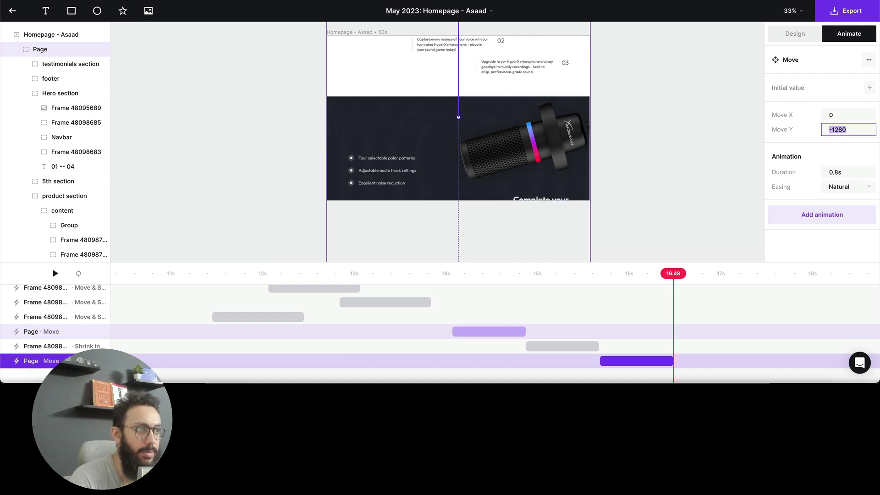
{"action": "key", "text": "shift+Down"}
{"action": "key", "text": "shift+Down"}
{"action": "key", "text": "shift+Down"}
{"action": "key", "text": "shift+Down"}
{"action": "key", "text": "shift+Down"}
{"action": "key", "text": "shift+Down"}
{"action": "key", "text": "shift+Down"}
{"action": "key", "text": "shift+Down"}
{"action": "key", "text": "shift+Down"}
{"action": "key", "text": "shift+Down"}
{"action": "key", "text": "shift+Down"}
{"action": "key", "text": "shift+Down"}
{"action": "key", "text": "shift+Down"}
{"action": "key", "text": "shift+Down"}
{"action": "key", "text": "shift+Down"}
{"action": "key", "text": "shift+Down"}
{"action": "key", "text": "shift+Down"}
{"action": "key", "text": "shift+Down"}
{"action": "key", "text": "shift+Down"}
{"action": "key", "text": "shift+Down"}
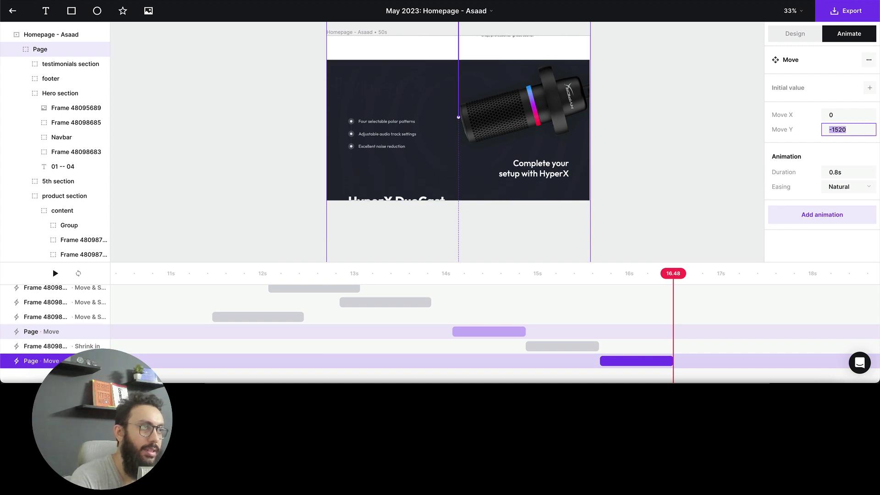
{"action": "key", "text": "shift+Down"}
{"action": "key", "text": "shift+Down"}
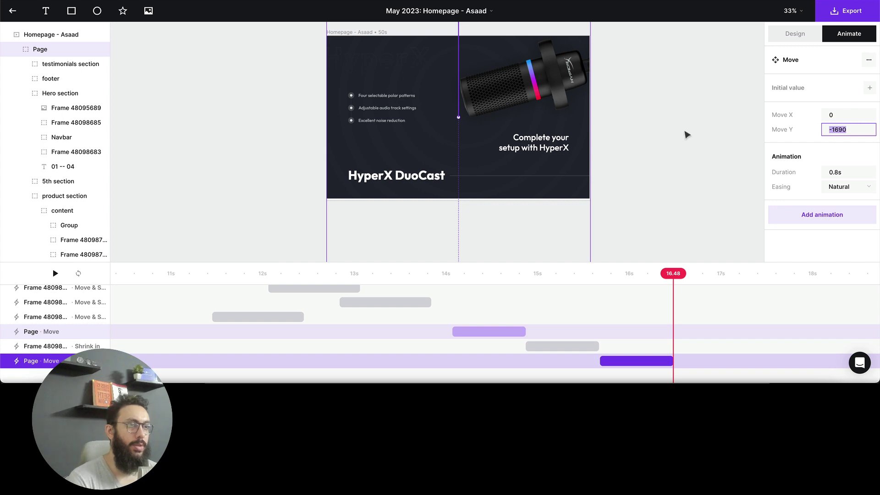
Step: Add a Slide in animation to the three-item feature list frame in the 5th section
{"action": "left_click", "coordinate": [306, 100]}
{"action": "left_click", "coordinate": [359, 103]}
{"action": "double_click", "coordinate": [366, 105]}
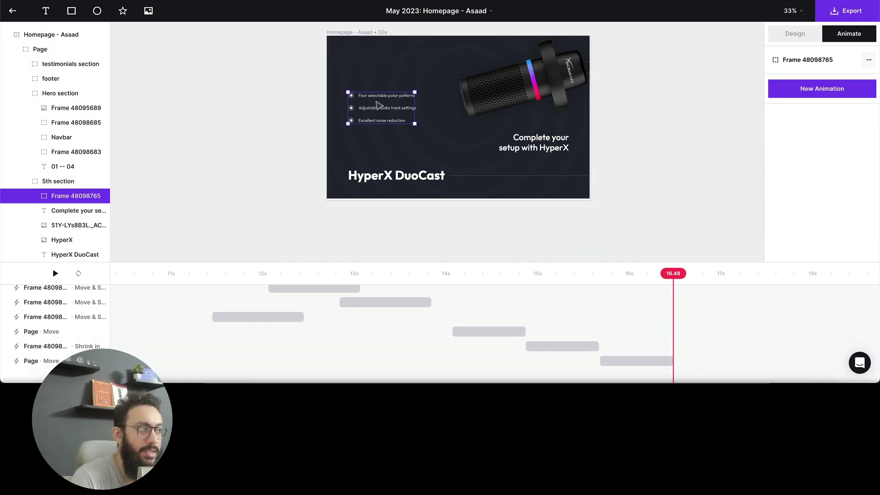
{"action": "left_click", "coordinate": [849, 89]}
{"action": "left_click", "coordinate": [846, 101]}
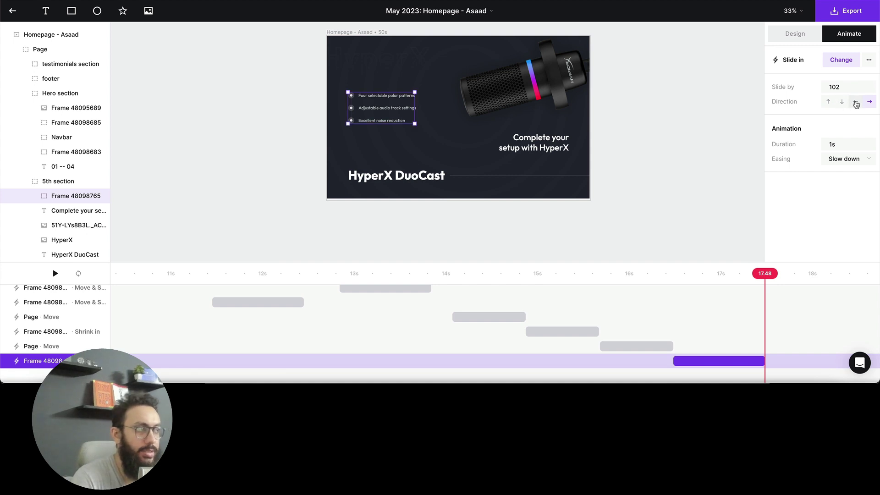
Step: Group the HyperX DuoCast title with the divider line beside it
{"action": "left_click", "coordinate": [449, 179]}
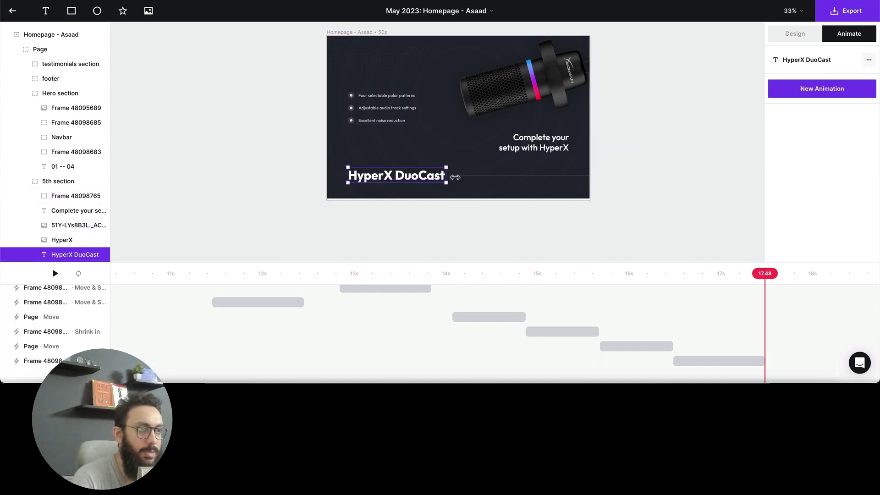
{"action": "left_click", "coordinate": [536, 169]}
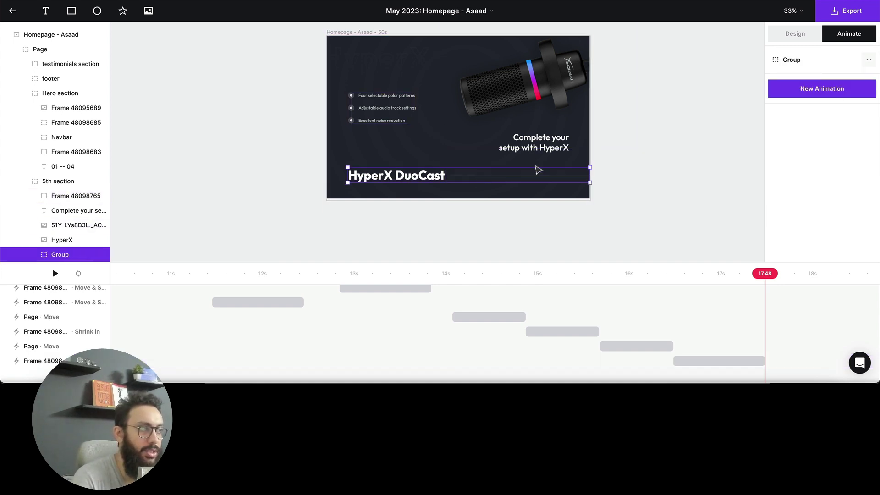
Step: Add a Slide in animation to the grouped HyperX DuoCast title and divider line
{"action": "left_click", "coordinate": [797, 88]}
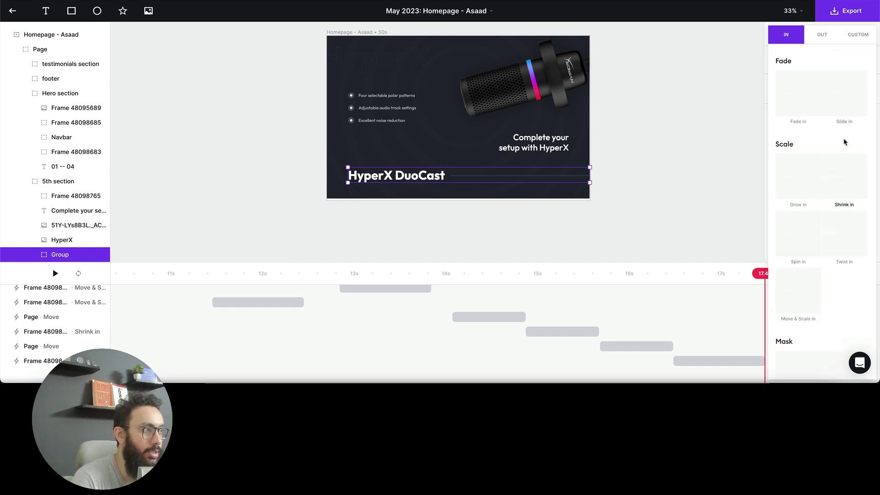
{"action": "left_click", "coordinate": [842, 113]}
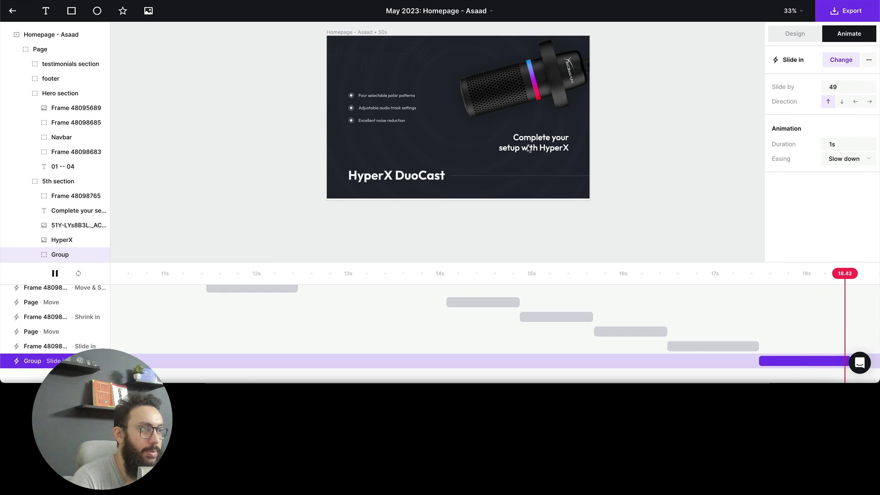
Step: Try an Appear animation on the "Complete your setup with HyperX" text and remove it again
{"action": "left_click", "coordinate": [531, 148]}
{"action": "left_click", "coordinate": [842, 94]}
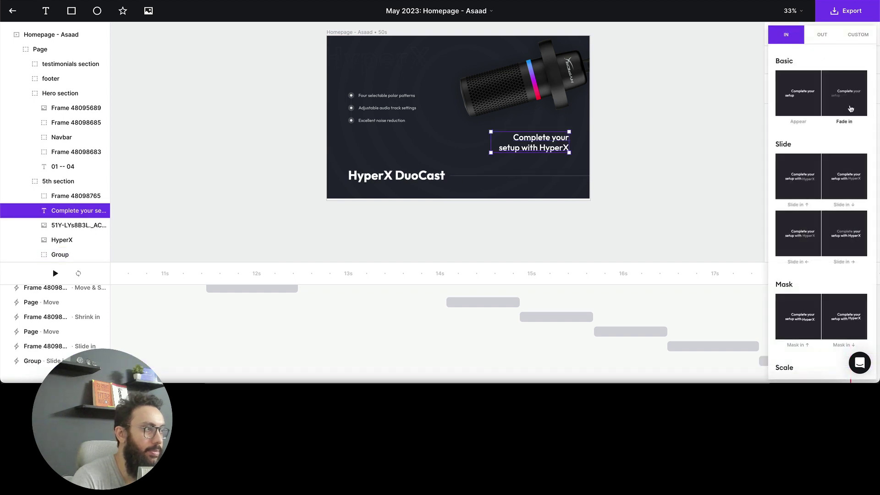
{"action": "left_click", "coordinate": [805, 105]}
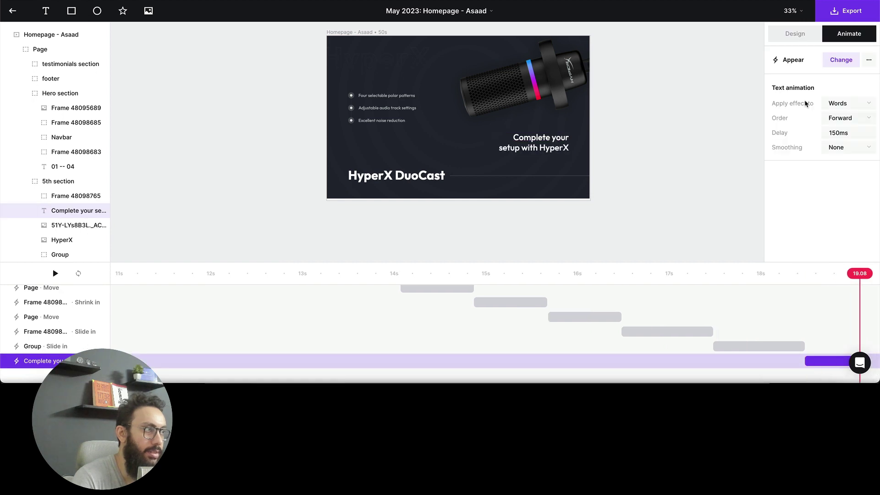
{"action": "key", "text": "Delete"}
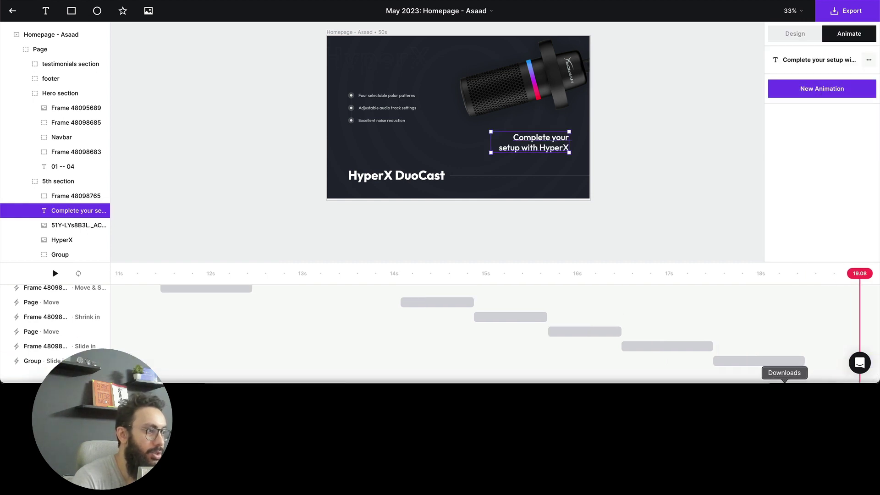
Step: Add a leftward Slide in text animation to "Complete your setup with HyperX", starting at 18.46 s
{"action": "left_click", "coordinate": [797, 279]}
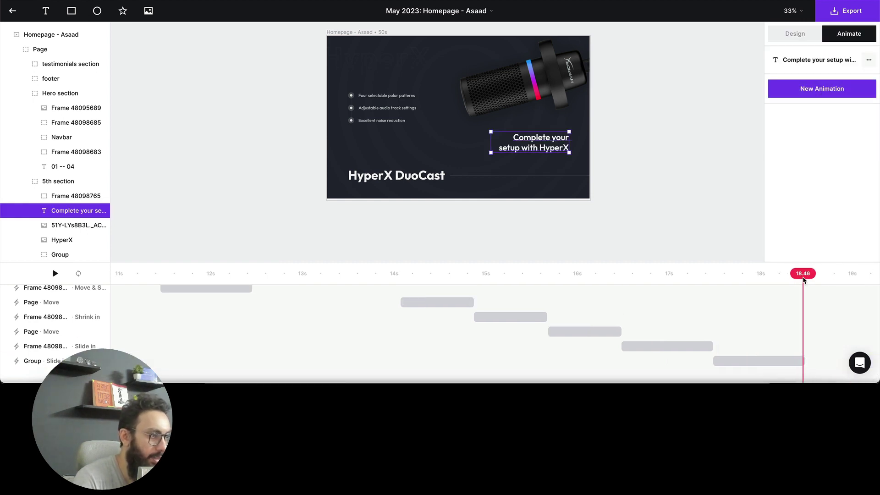
{"action": "left_click", "coordinate": [811, 90]}
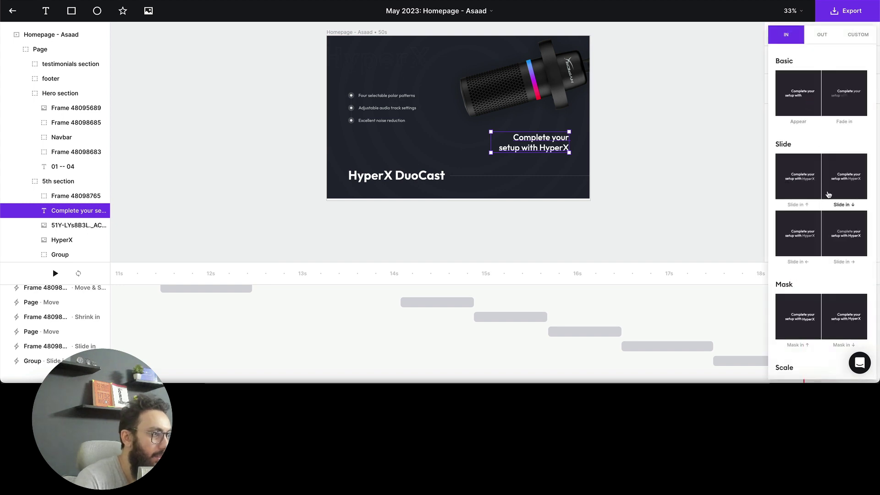
{"action": "left_click", "coordinate": [838, 261]}
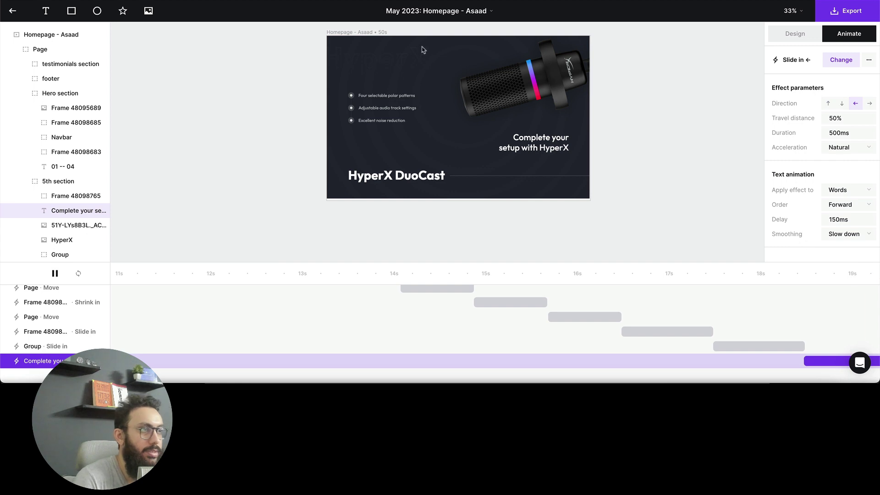
Step: Add a Twist in entrance animation to the microphone image in the 5th section
{"action": "left_click", "coordinate": [528, 85]}
{"action": "left_click", "coordinate": [799, 119]}
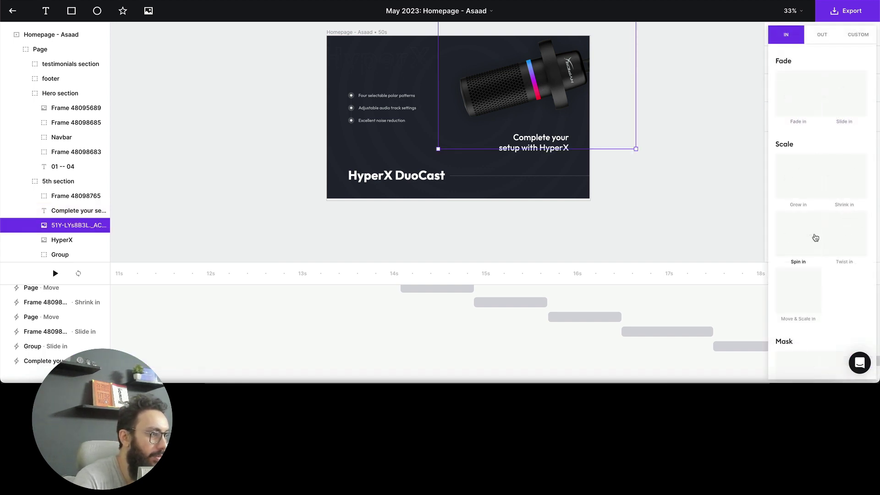
{"action": "scroll", "coordinate": [831, 231], "scroll_direction": "down", "scroll_amount": 2}
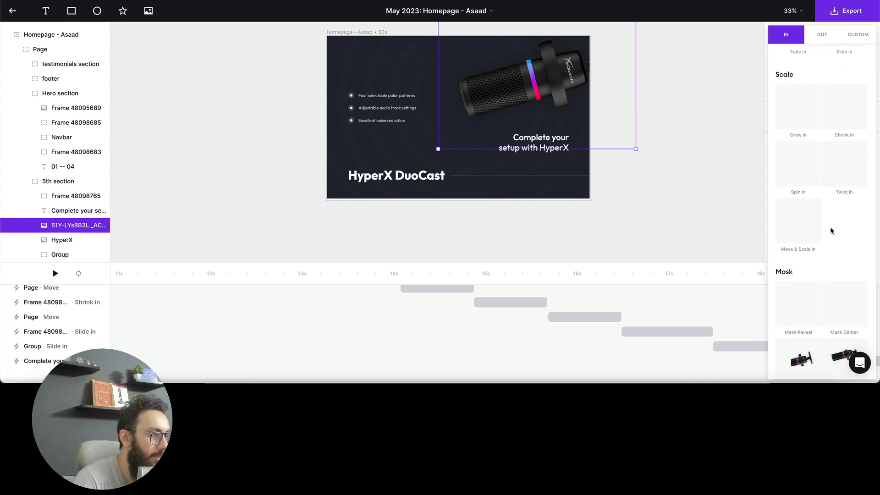
{"action": "scroll", "coordinate": [831, 231], "scroll_direction": "down", "scroll_amount": 2}
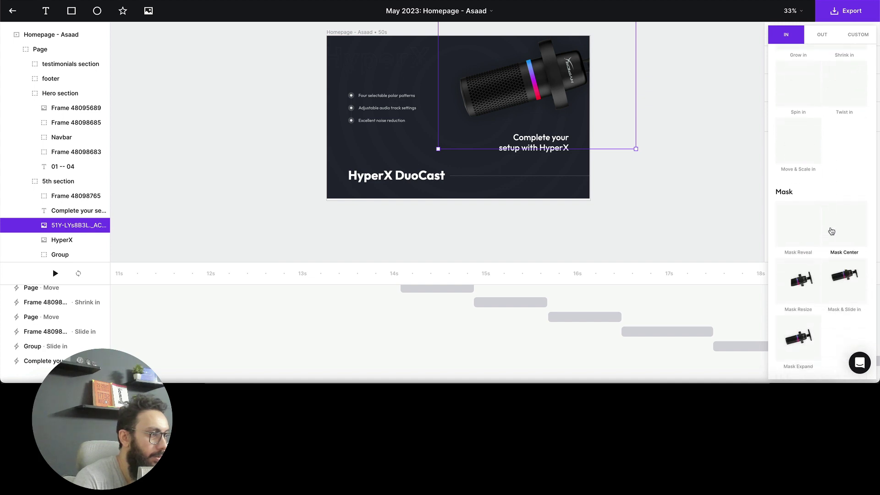
{"action": "scroll", "coordinate": [832, 231], "scroll_direction": "up", "scroll_amount": 3}
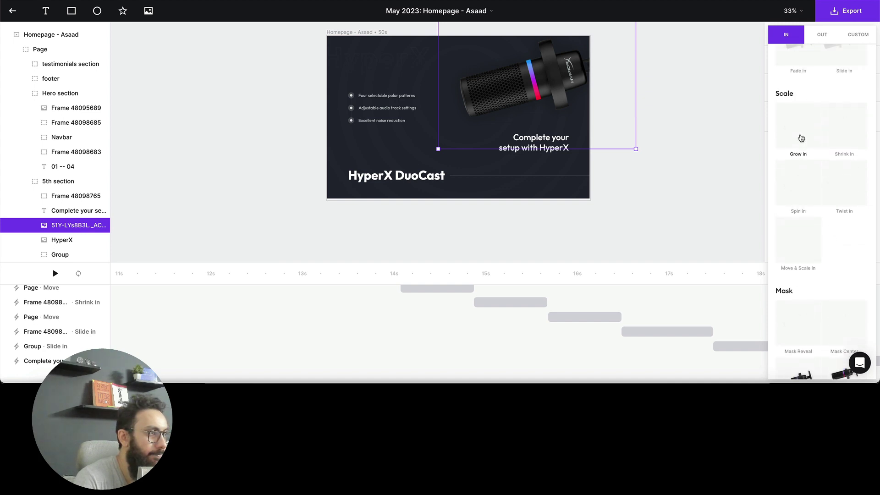
{"action": "left_click", "coordinate": [846, 180]}
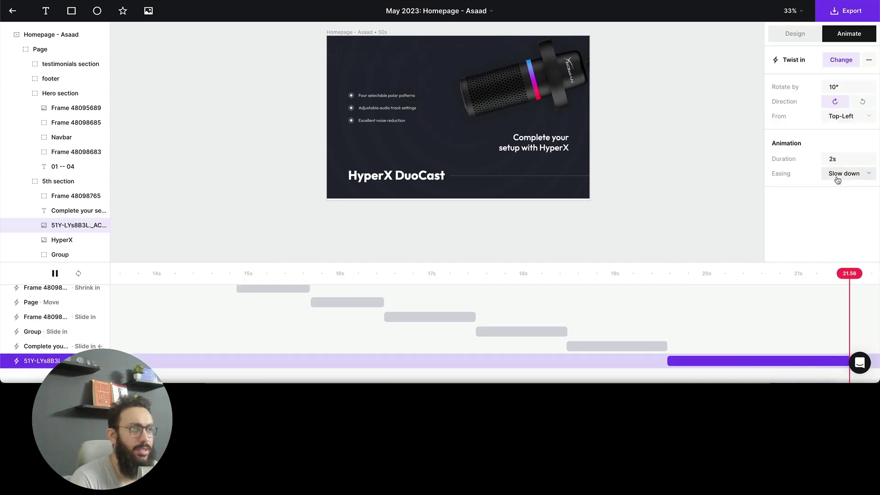
Step: Add a custom Move animation to the Page layer after the Twist in, with Move X 0 and Move Y -1080
{"action": "scroll", "coordinate": [825, 296], "scroll_direction": "right", "scroll_amount": 2}
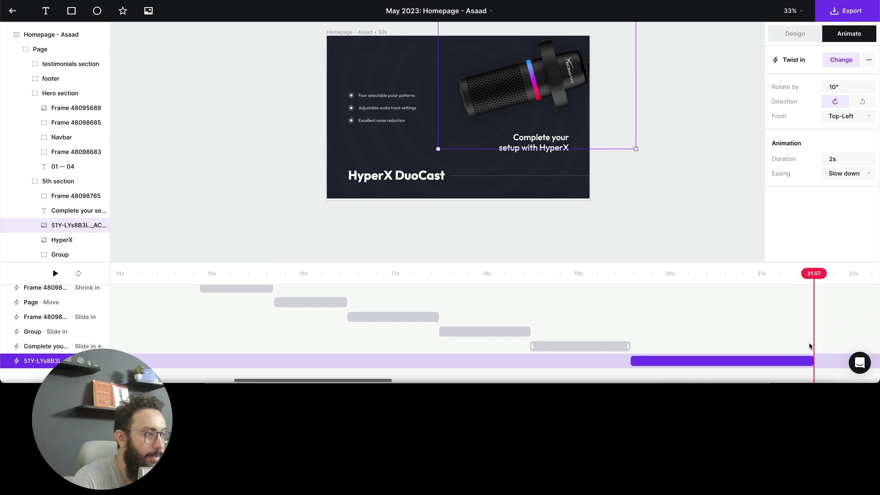
{"action": "scroll", "coordinate": [833, 319], "scroll_direction": "right", "scroll_amount": 10}
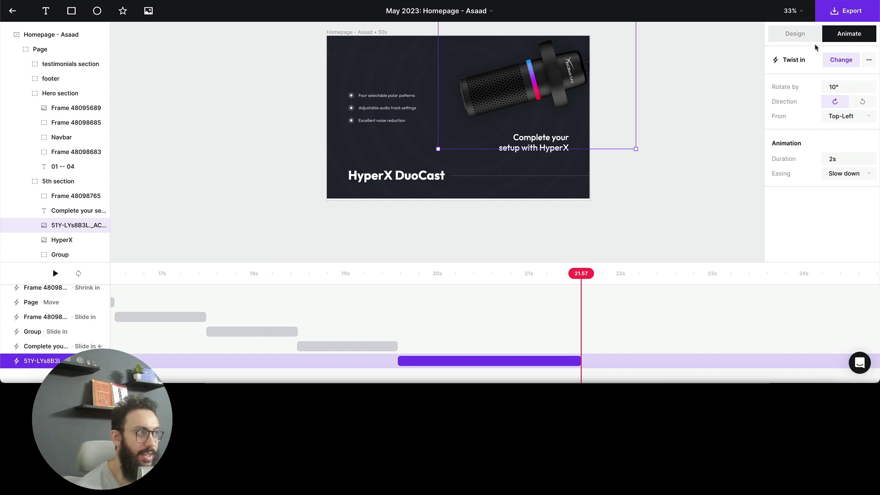
{"action": "left_click", "coordinate": [65, 48]}
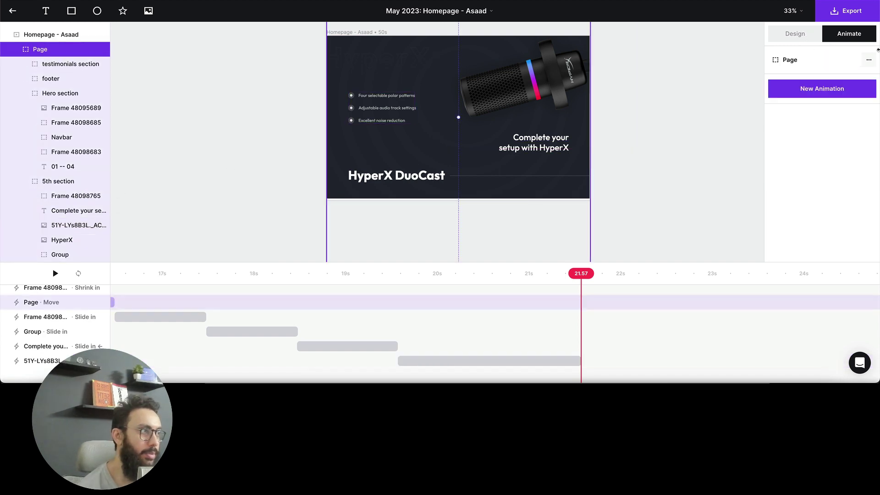
{"action": "left_click", "coordinate": [834, 91]}
{"action": "left_click", "coordinate": [852, 34]}
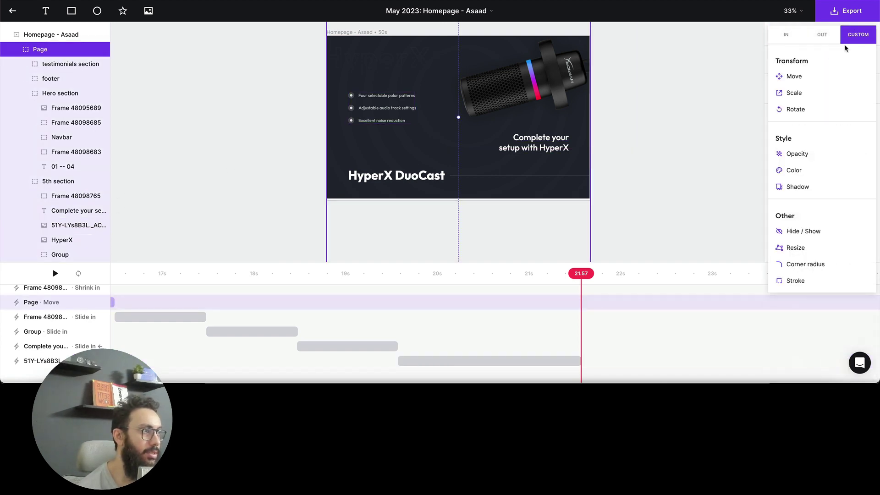
{"action": "left_click", "coordinate": [794, 77]}
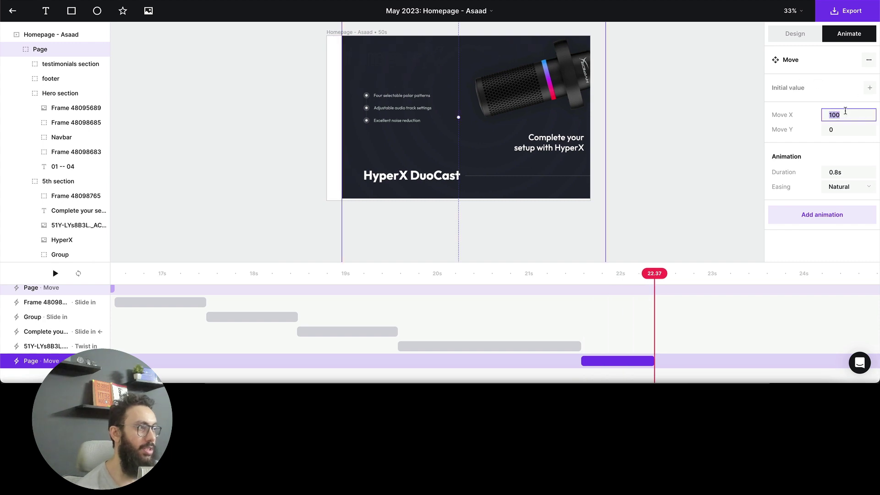
{"action": "type", "text": "0"}
{"action": "key", "text": "Tab"}
{"action": "type", "text": "-1080"}
{"action": "key", "text": "Return"}
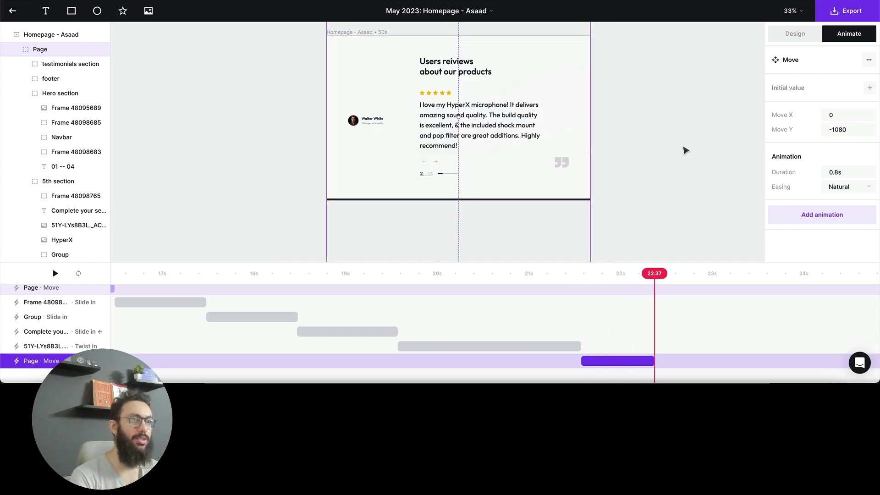
Step: Set the new Page Move's Move Y to -1068 so the testimonials section fills the artboard
{"action": "key", "text": "Up"}
{"action": "key", "text": "Up"}
{"action": "key", "text": "Up"}
{"action": "key", "text": "Up"}
{"action": "key", "text": "Up"}
{"action": "key", "text": "Up"}
{"action": "key", "text": "Up"}
{"action": "key", "text": "Up"}
{"action": "key", "text": "Up"}
{"action": "key", "text": "Up"}
{"action": "key", "text": "Up"}
{"action": "key", "text": "Up"}
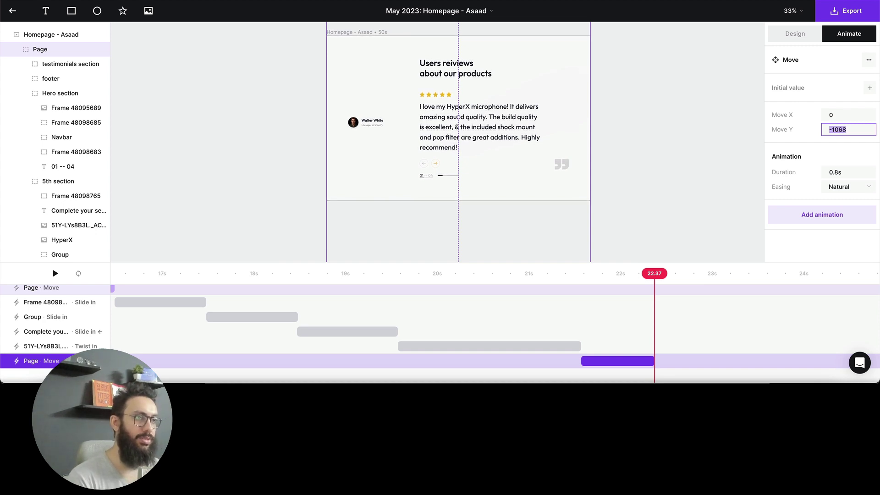
Step: Add a custom Rotate animation to the microphone image, starting at 21.57 s together with the last Page Move
{"action": "left_click_drag", "start_coordinate": [656, 276], "coordinate": [584, 277]}
{"action": "left_click", "coordinate": [530, 92]}
{"action": "left_click", "coordinate": [589, 94]}
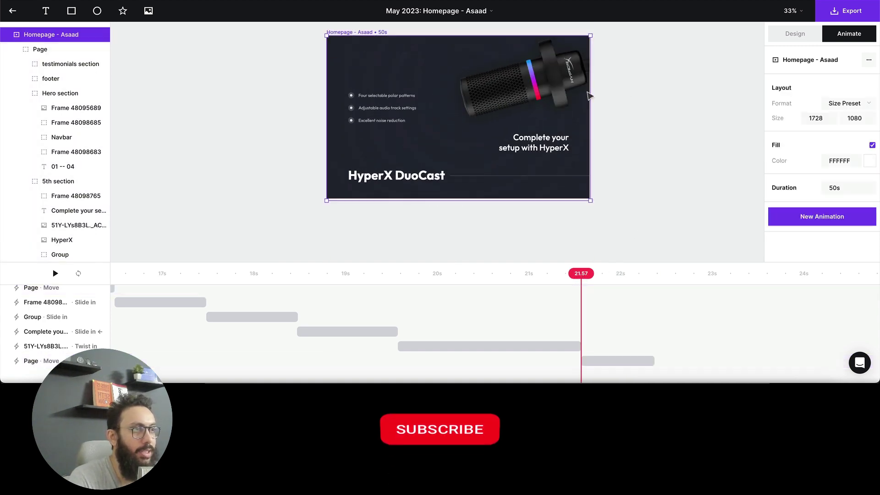
{"action": "left_click", "coordinate": [573, 91]}
{"action": "left_click", "coordinate": [553, 88]}
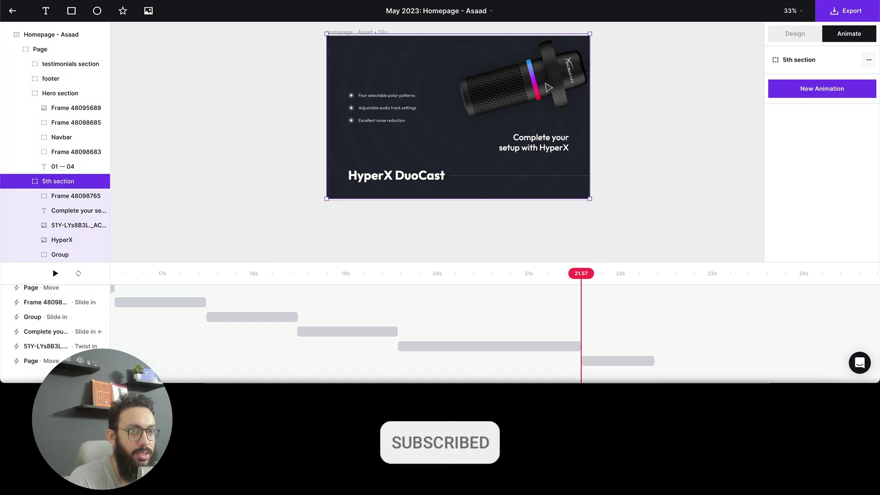
{"action": "left_click", "coordinate": [553, 88]}
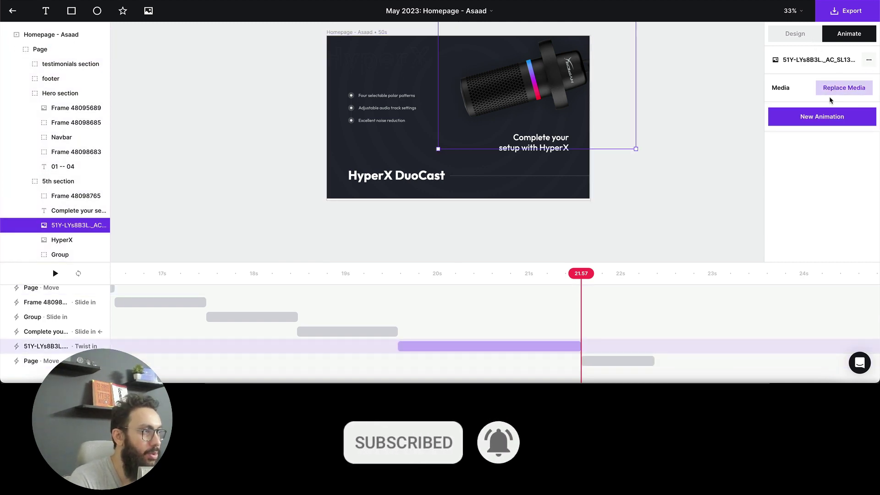
{"action": "left_click", "coordinate": [825, 117]}
{"action": "left_click", "coordinate": [858, 33]}
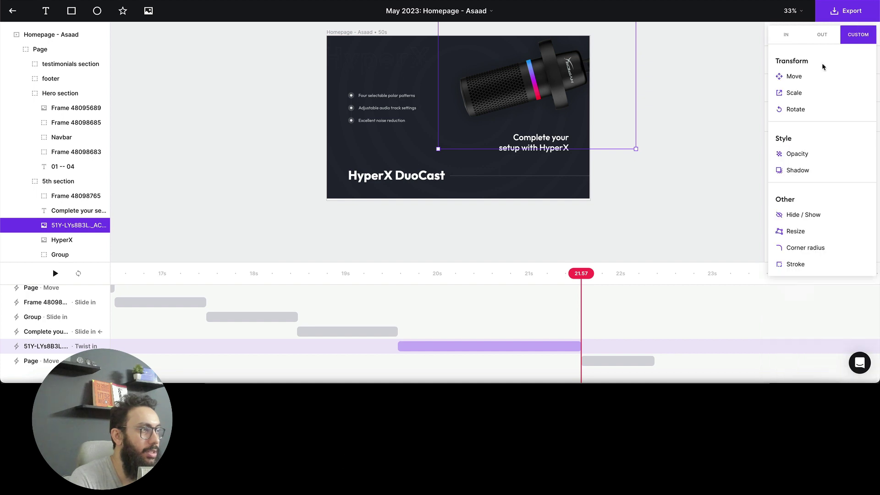
{"action": "left_click", "coordinate": [795, 110]}
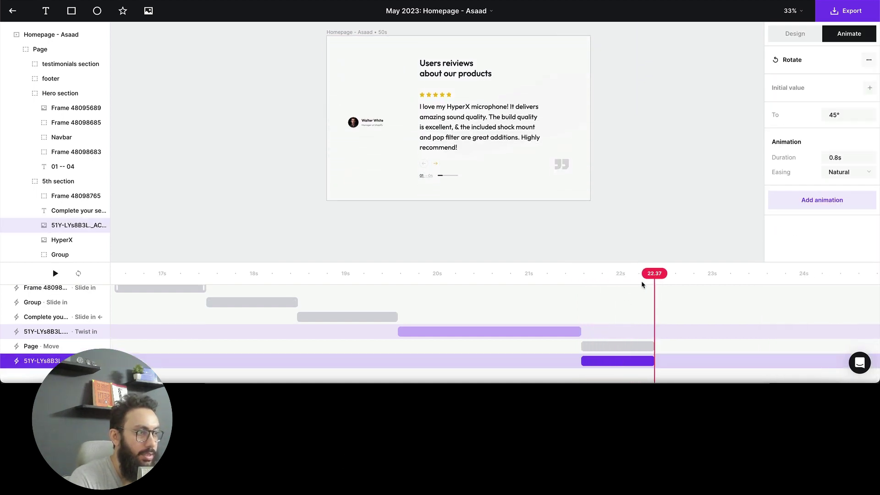
Step: Try a negative target angle for the microphone's Rotate animation and preview the scroll to the testimonials
{"action": "left_click_drag", "start_coordinate": [653, 276], "coordinate": [579, 288]}
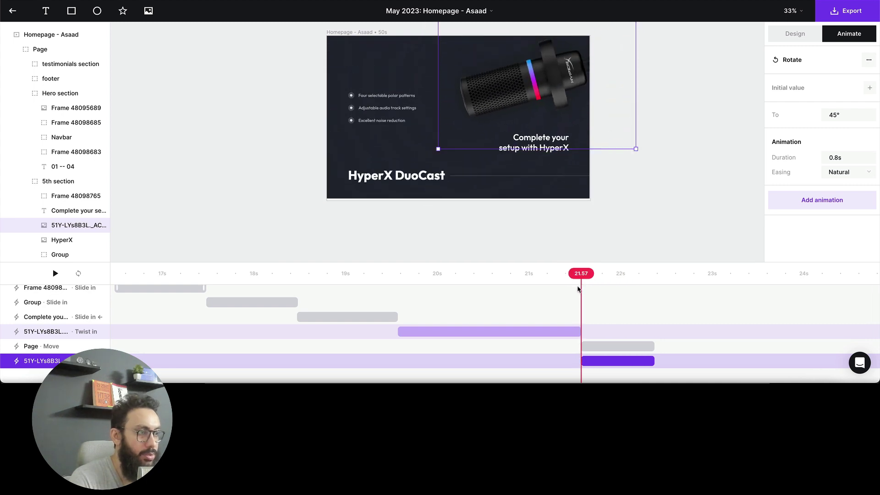
{"action": "left_click", "coordinate": [849, 114]}
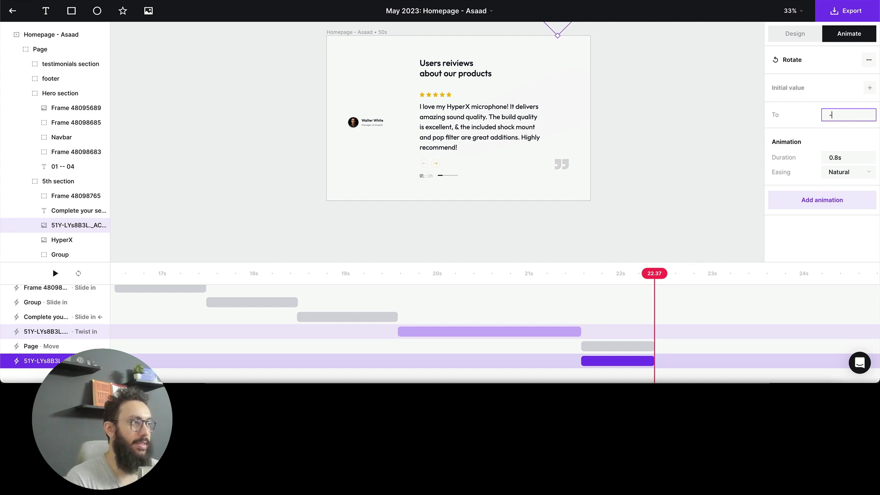
{"action": "left_click_drag", "start_coordinate": [651, 281], "coordinate": [539, 284]}
{"action": "left_click", "coordinate": [664, 202]}
{"action": "key", "text": "space"}
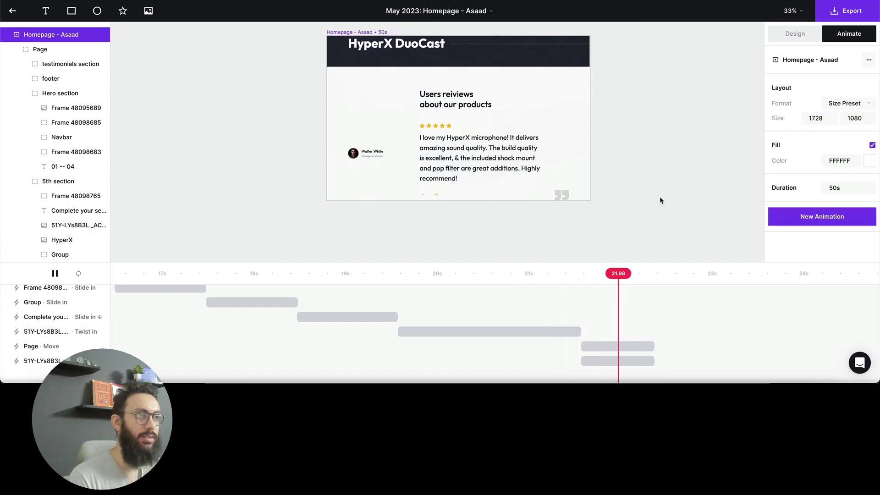
{"action": "left_click_drag", "start_coordinate": [654, 275], "coordinate": [591, 281]}
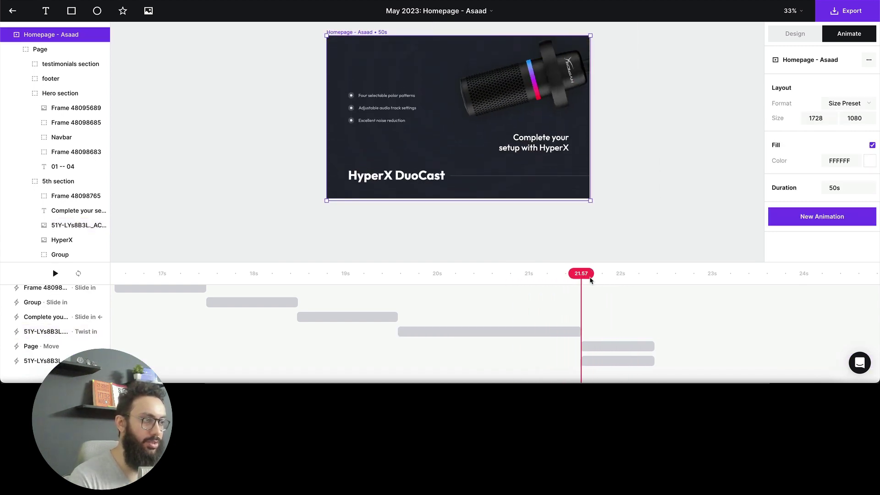
Step: Set the microphone image's Rotate animation to -45° and scrub through it to check the movement
{"action": "left_click", "coordinate": [622, 345]}
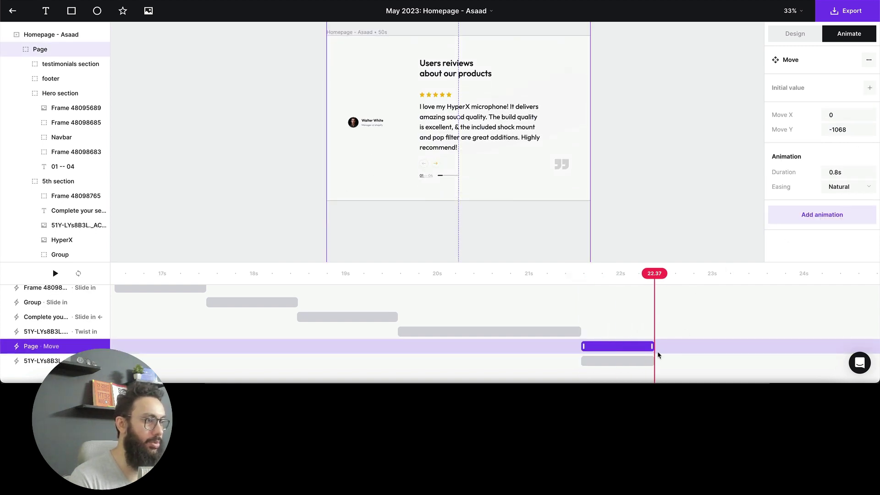
{"action": "left_click_drag", "start_coordinate": [650, 285], "coordinate": [570, 291]}
{"action": "left_click", "coordinate": [615, 362]}
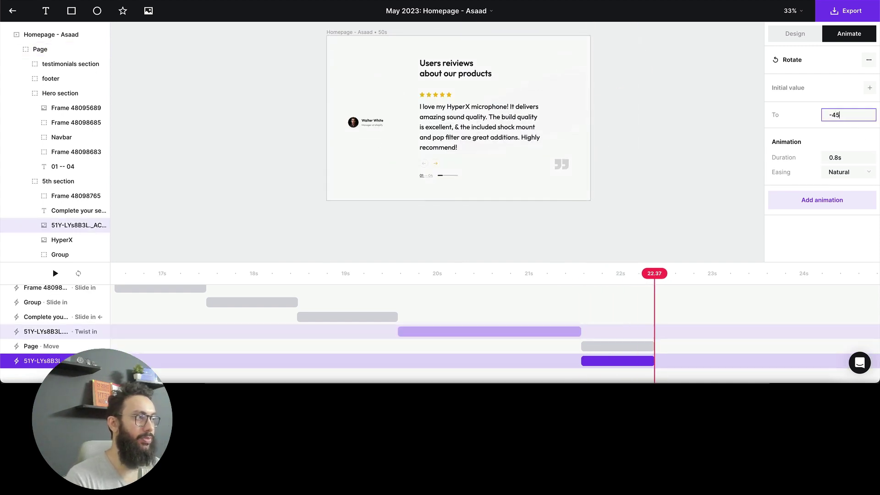
{"action": "left_click_drag", "start_coordinate": [650, 276], "coordinate": [573, 281]}
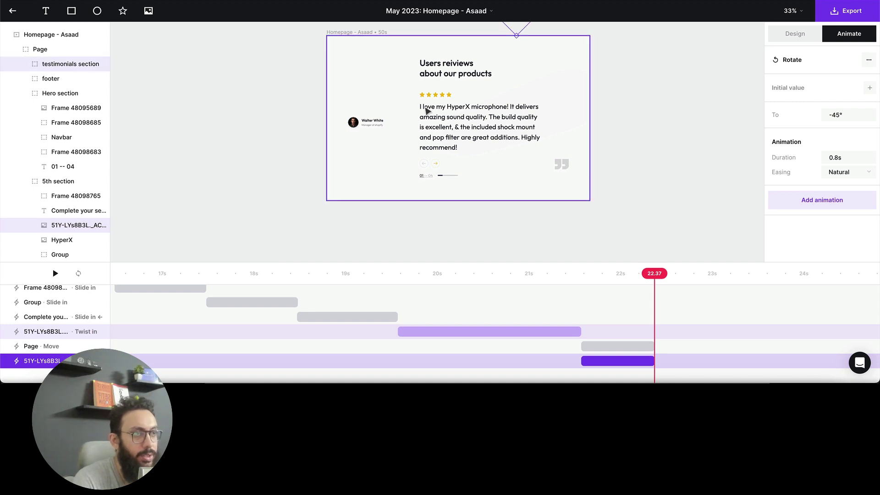
Step: Delete the background blur layer from the testimonials section and select the frame holding the review content
{"action": "left_click", "coordinate": [365, 128]}
{"action": "left_click", "coordinate": [457, 108]}
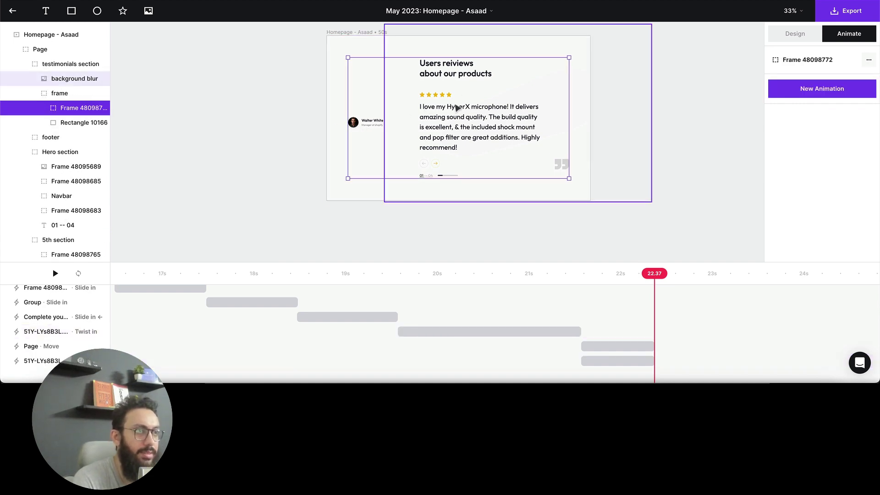
{"action": "left_click", "coordinate": [454, 72]}
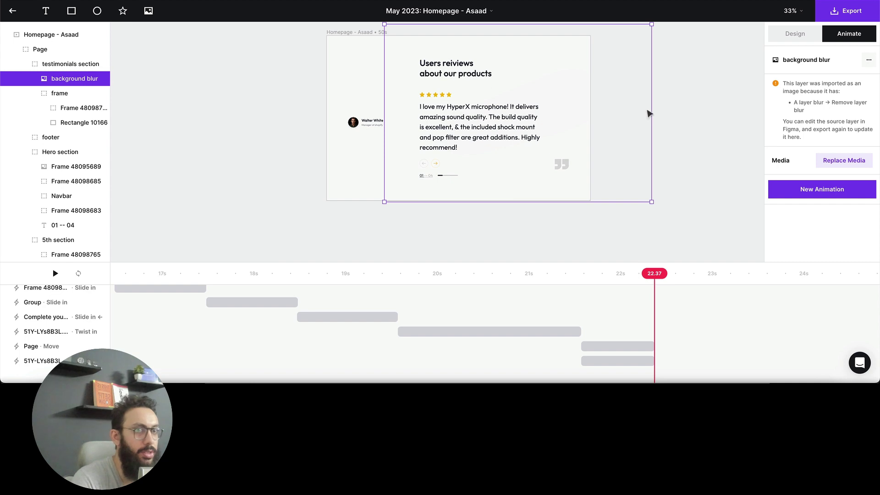
{"action": "left_click", "coordinate": [359, 137]}
{"action": "left_click", "coordinate": [442, 70]}
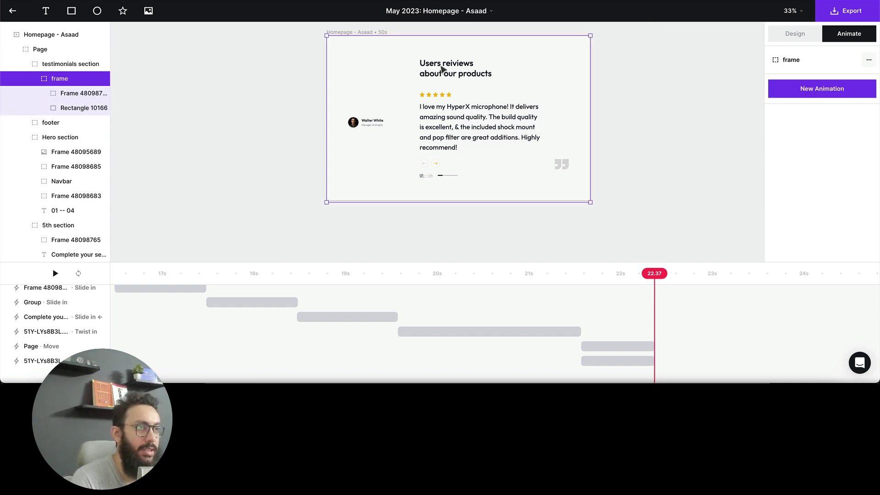
Step: Add a downward Mask in entrance to the "Users reiviews about our products" heading
{"action": "left_click", "coordinate": [442, 69]}
{"action": "left_click", "coordinate": [825, 87]}
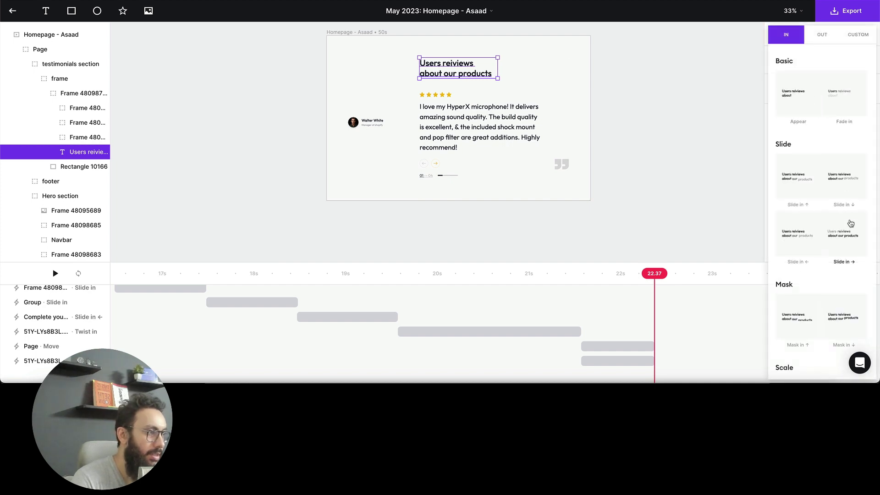
{"action": "left_click", "coordinate": [843, 316]}
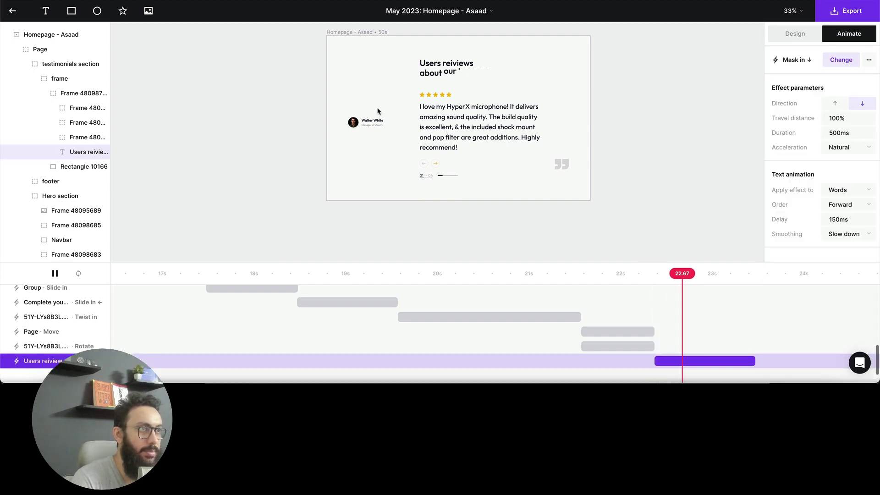
Step: Add a downward Slide in entrance to the review paragraph about the HyperX microphone
{"action": "left_click", "coordinate": [472, 117]}
{"action": "double_click", "coordinate": [466, 119]}
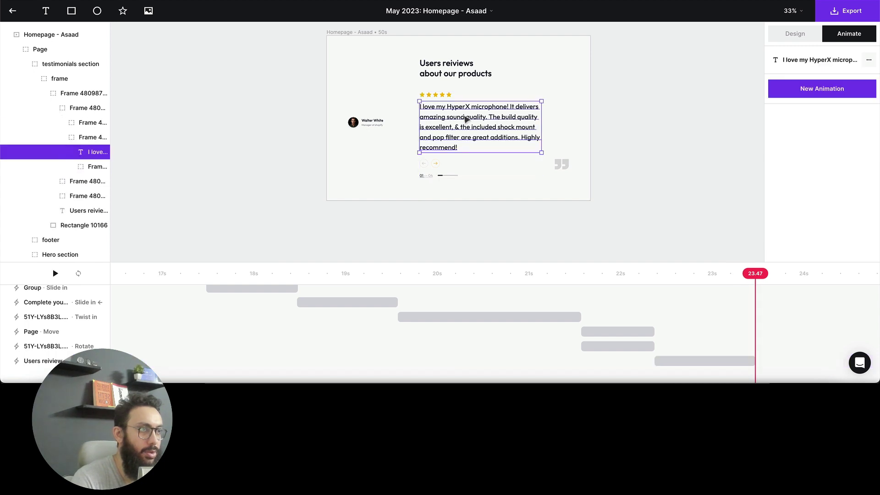
{"action": "left_click", "coordinate": [805, 88]}
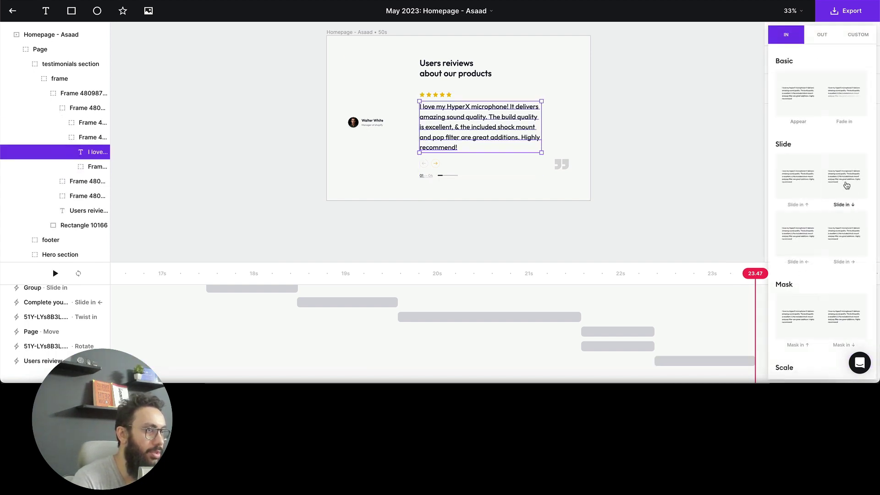
{"action": "left_click", "coordinate": [846, 184]}
Step: Add a Slide in entrance to the whole reviewer profile frame beside the review and preview the testimonials animations
{"action": "left_click", "coordinate": [359, 125]}
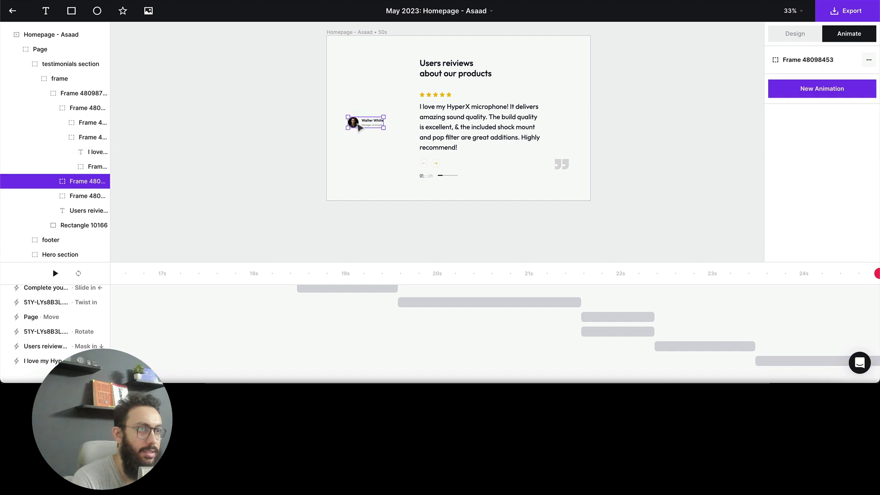
{"action": "double_click", "coordinate": [360, 126]}
{"action": "left_click", "coordinate": [361, 129]}
{"action": "double_click", "coordinate": [361, 129]}
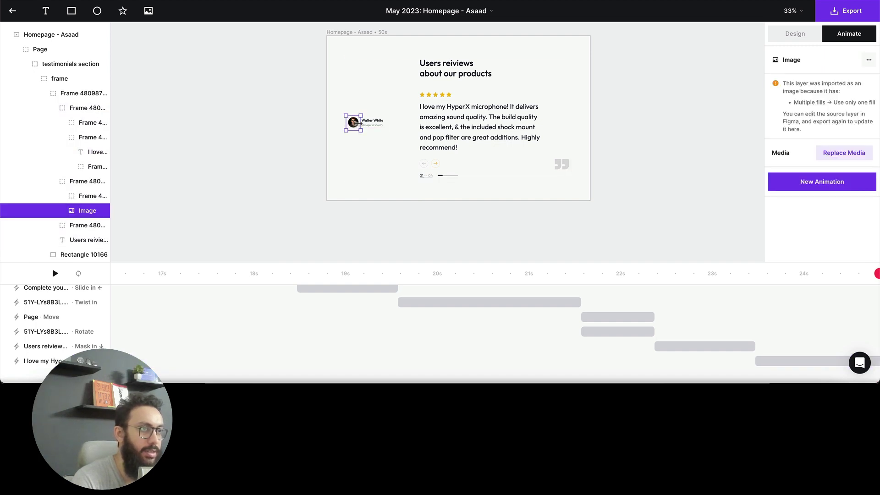
{"action": "left_click", "coordinate": [426, 120]}
{"action": "left_click", "coordinate": [365, 126]}
{"action": "left_click", "coordinate": [822, 87]}
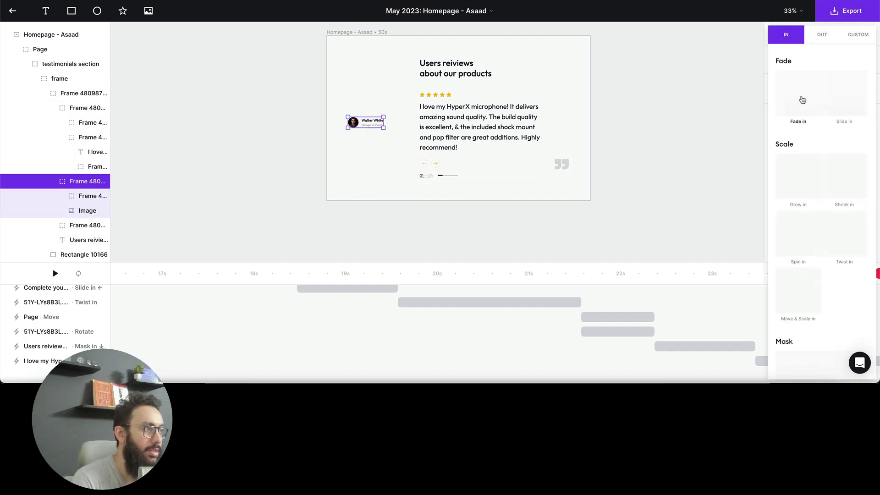
{"action": "left_click", "coordinate": [848, 98]}
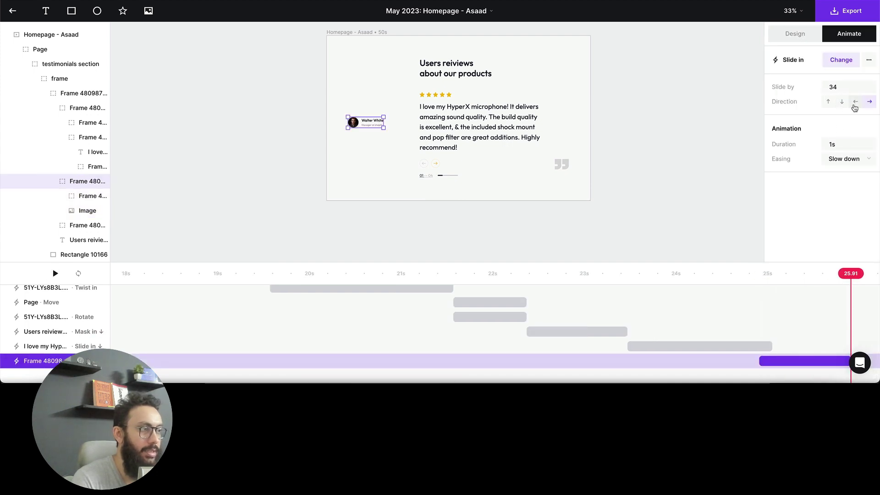
{"action": "left_click", "coordinate": [656, 285]}
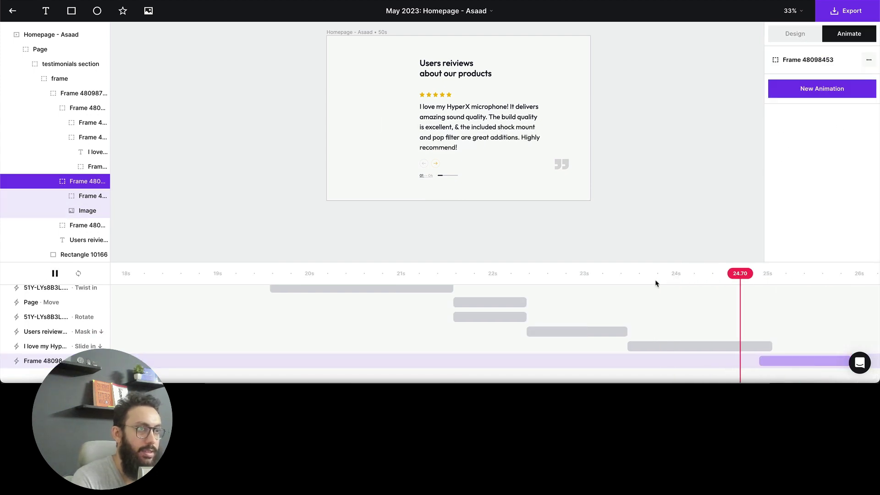
{"action": "left_click", "coordinate": [582, 148]}
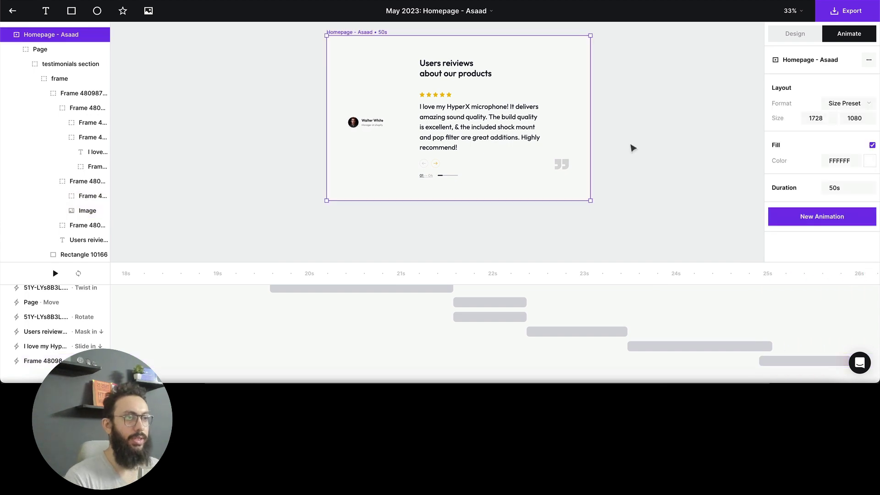
Step: Add a custom Move animation to the Page with X 0 and Y -1080, starting right after the reviewer profile's Slide in
{"action": "left_click", "coordinate": [332, 65]}
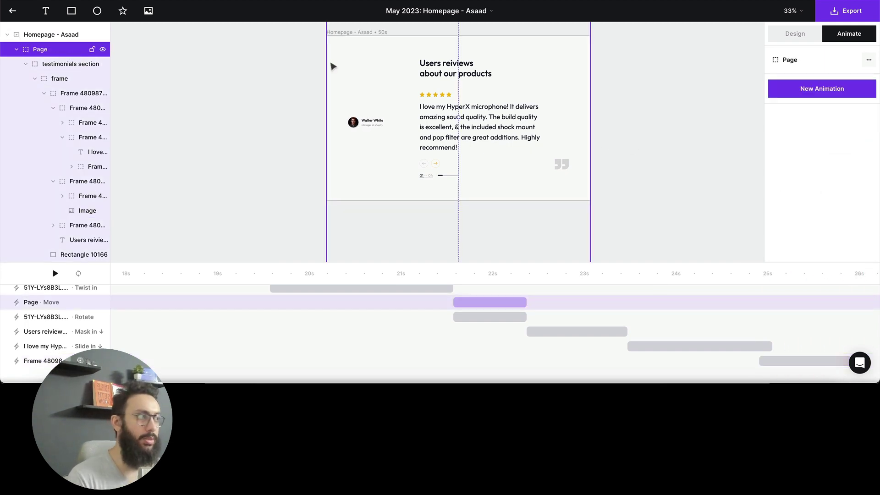
{"action": "left_click", "coordinate": [843, 87]}
{"action": "left_click", "coordinate": [858, 34]}
{"action": "left_click", "coordinate": [823, 35]}
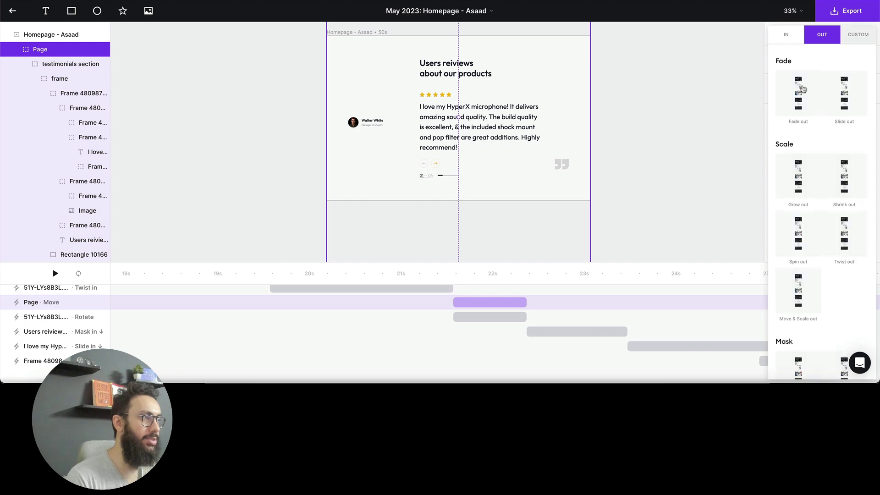
{"action": "left_click", "coordinate": [858, 35]}
{"action": "left_click", "coordinate": [795, 76]}
{"action": "left_click", "coordinate": [849, 115]}
{"action": "type", "text": "0"}
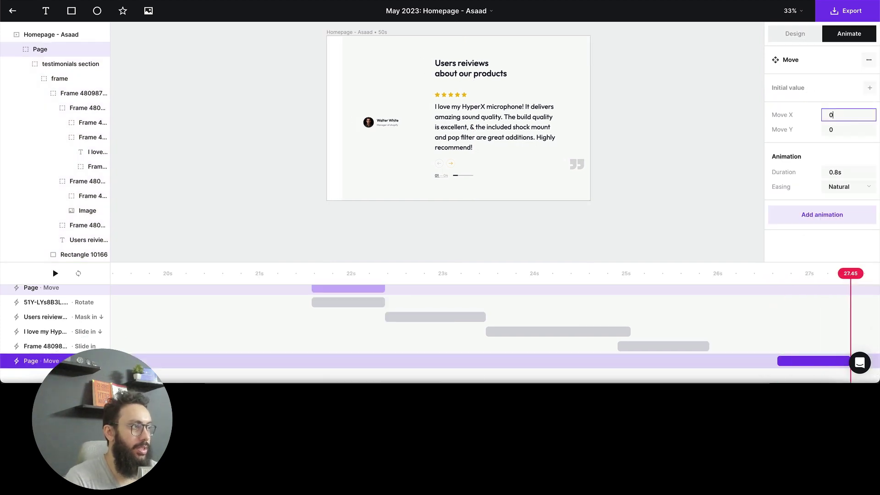
{"action": "key", "text": "Tab"}
{"action": "type", "text": "-1080"}
{"action": "key", "text": "Return"}
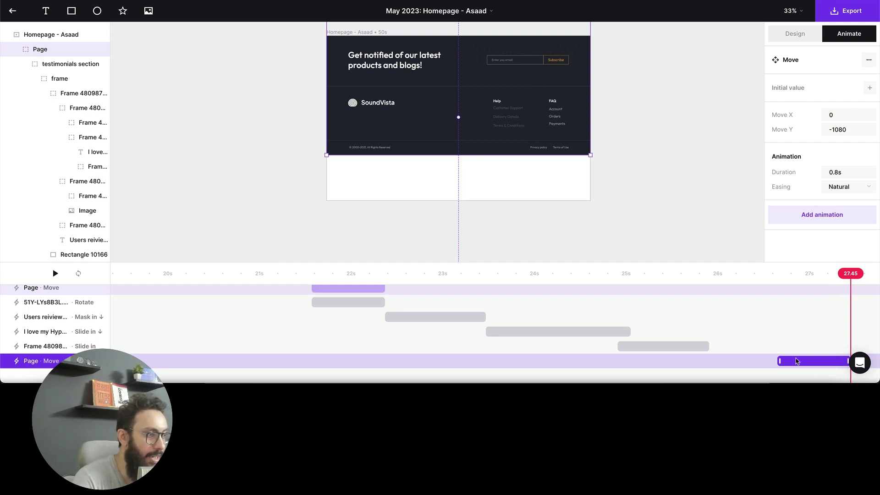
{"action": "left_click_drag", "start_coordinate": [786, 362], "coordinate": [729, 362]}
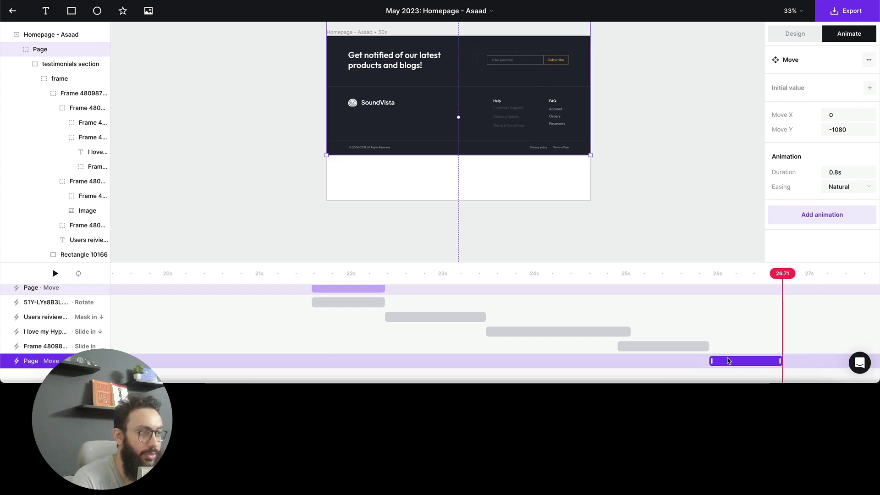
Step: Adjust the last Page Move's Y value to -786 so the footer sits near the frame's lower edge
{"action": "left_click", "coordinate": [844, 124]}
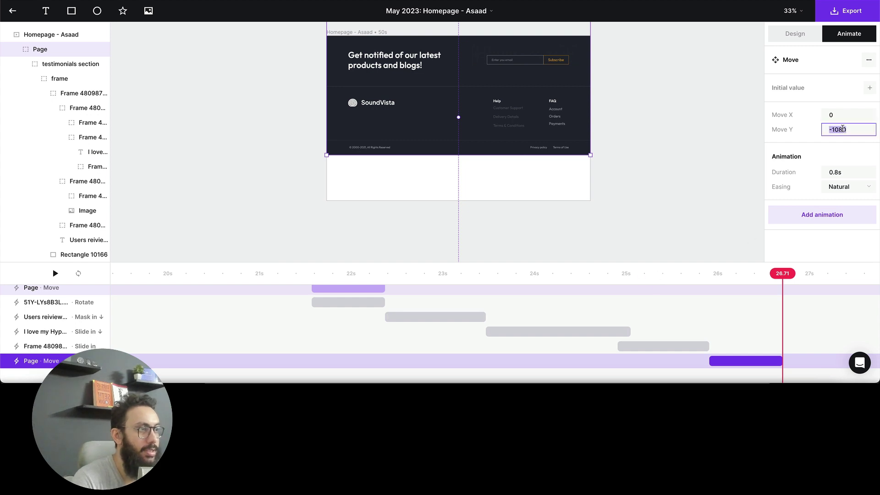
{"action": "key", "text": "shift+Down"}
{"action": "key", "text": "shift+Up"}
{"action": "key", "text": "shift+Up"}
{"action": "key", "text": "shift+Up"}
{"action": "key", "text": "shift+Up"}
{"action": "key", "text": "shift+Up"}
{"action": "key", "text": "shift+Up"}
{"action": "key", "text": "shift+Up"}
{"action": "key", "text": "shift+Up"}
{"action": "key", "text": "shift+Up"}
{"action": "key", "text": "shift+Up"}
{"action": "key", "text": "shift+Up"}
{"action": "key", "text": "shift+Up"}
{"action": "key", "text": "shift+Up"}
{"action": "key", "text": "shift+Up"}
{"action": "key", "text": "shift+Up"}
{"action": "key", "text": "shift+Up"}
{"action": "key", "text": "shift+Up"}
{"action": "key", "text": "shift+Up"}
{"action": "key", "text": "shift+Up"}
{"action": "key", "text": "shift+Up"}
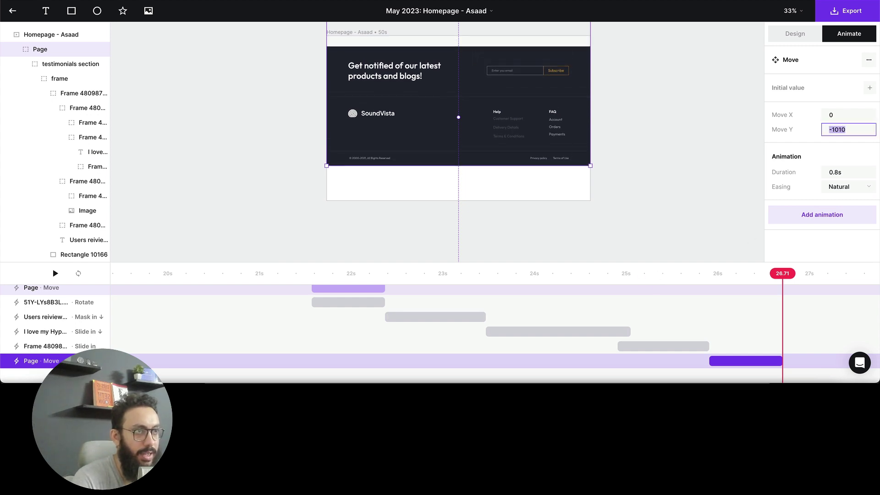
{"action": "key", "text": "shift+Up"}
{"action": "key", "text": "shift+Up"}
{"action": "key", "text": "shift+Up"}
{"action": "key", "text": "shift+Up"}
{"action": "key", "text": "shift+Up"}
{"action": "key", "text": "shift+Up"}
{"action": "key", "text": "shift+Up"}
{"action": "key", "text": "shift+Up"}
{"action": "key", "text": "shift+Up"}
{"action": "key", "text": "shift+Up"}
{"action": "key", "text": "shift+Up"}
{"action": "key", "text": "shift+Up"}
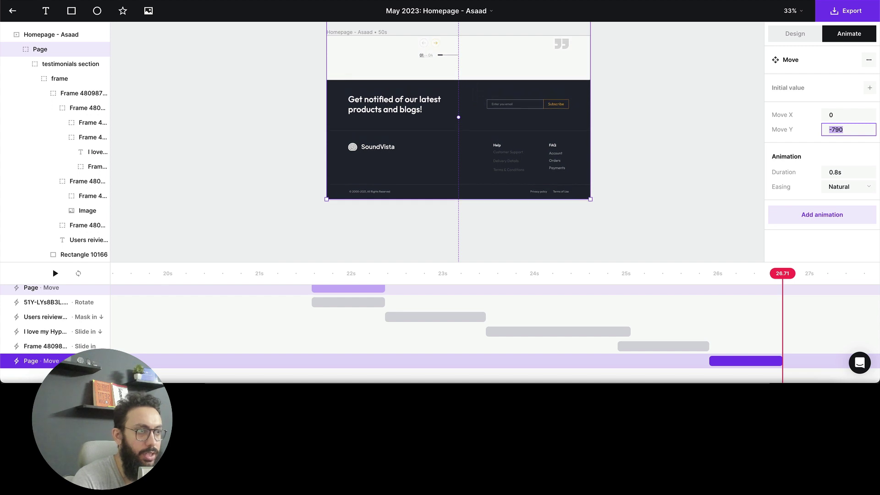
{"action": "key", "text": "Down"}
{"action": "key", "text": "Down"}
{"action": "key", "text": "Down"}
{"action": "key", "text": "Down"}
{"action": "key", "text": "Down"}
{"action": "key", "text": "Down"}
{"action": "key", "text": "Down"}
{"action": "key", "text": "Down"}
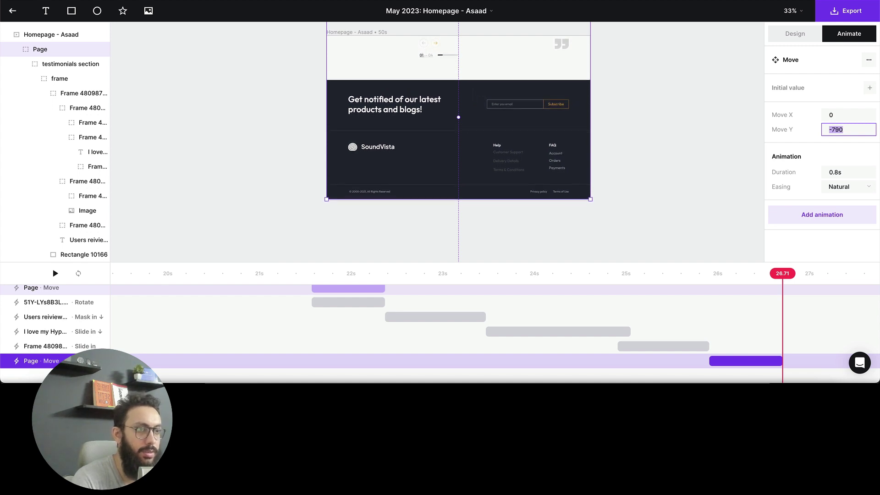
{"action": "key", "text": "Up"}
{"action": "key", "text": "Up"}
{"action": "key", "text": "Up"}
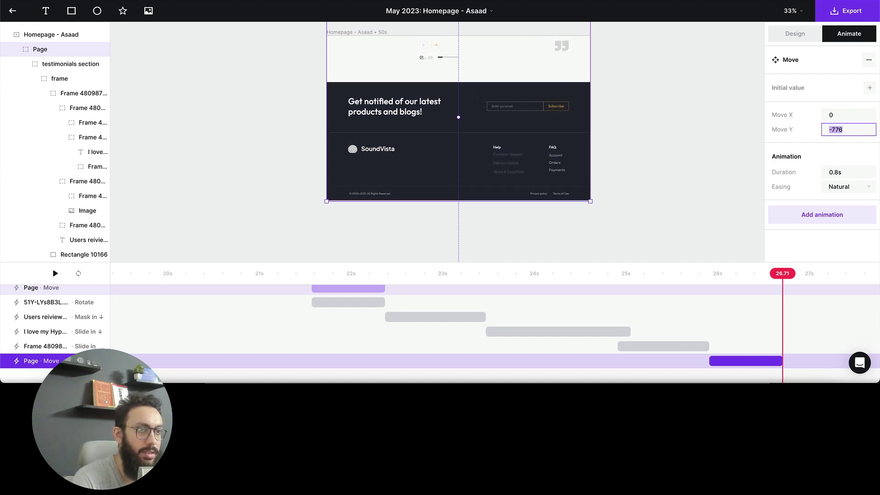
{"action": "key", "text": "Down"}
{"action": "key", "text": "Down"}
{"action": "key", "text": "Down"}
{"action": "key", "text": "Down"}
{"action": "key", "text": "Down"}
{"action": "key", "text": "Down"}
{"action": "key", "text": "Down"}
{"action": "key", "text": "Down"}
{"action": "key", "text": "Down"}
{"action": "key", "text": "Down"}
{"action": "key", "text": "Down"}
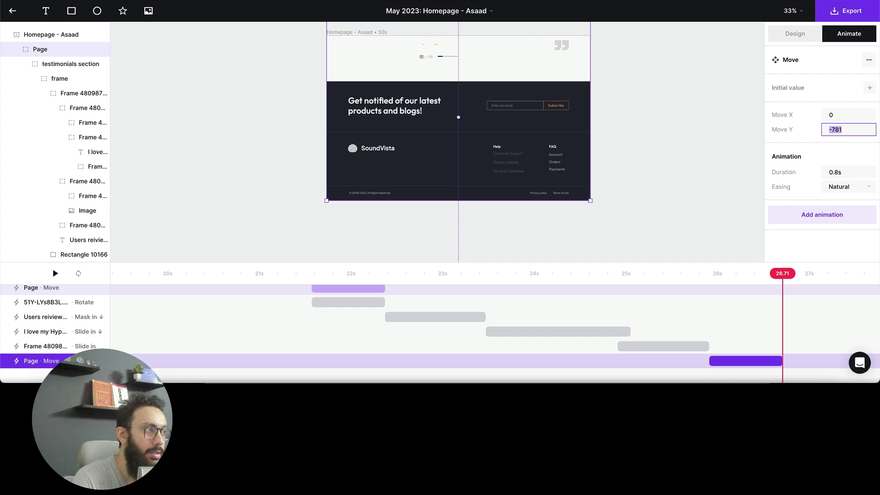
{"action": "key", "text": "Down"}
{"action": "key", "text": "Down"}
{"action": "key", "text": "Down"}
{"action": "key", "text": "Down"}
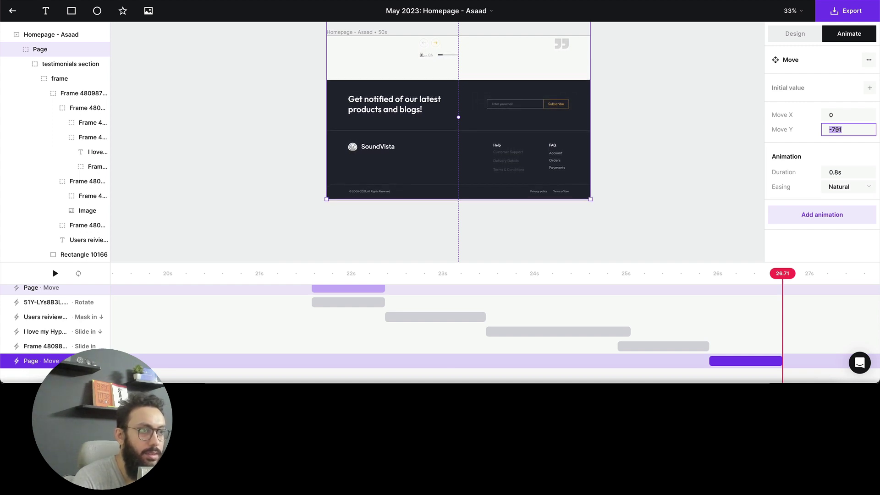
{"action": "key", "text": "Up"}
{"action": "key", "text": "Up"}
{"action": "key", "text": "Up"}
{"action": "key", "text": "Up"}
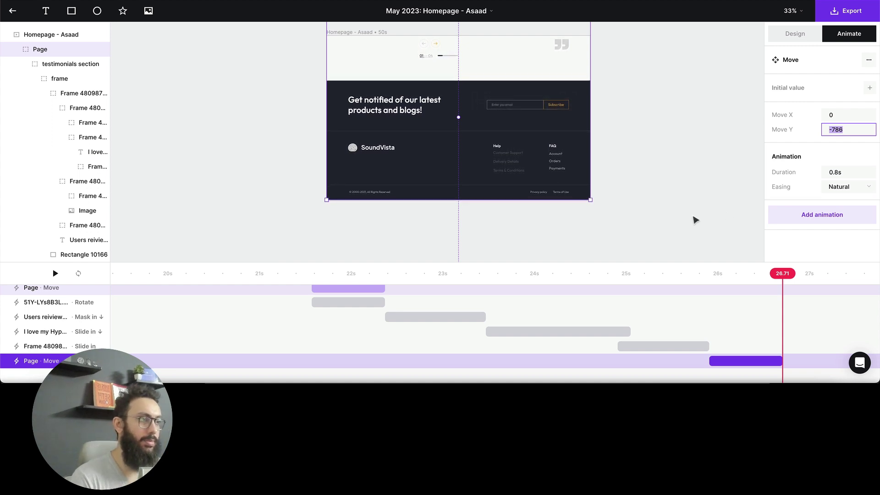
Step: Fine-tune the last Page Move's Y value at close range until the footer's lower edge lines up with the frame's lower edge
{"action": "left_click", "coordinate": [505, 208]}
{"action": "scroll", "coordinate": [504, 208], "scroll_direction": "up", "scroll_amount": 5}
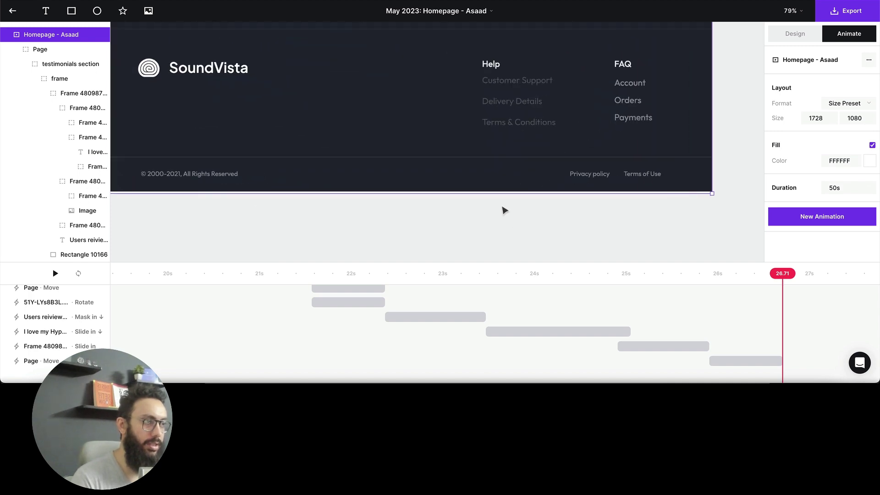
{"action": "left_click", "coordinate": [759, 363]}
{"action": "left_click", "coordinate": [848, 129]}
{"action": "key", "text": "Down"}
{"action": "key", "text": "Down"}
{"action": "key", "text": "Down"}
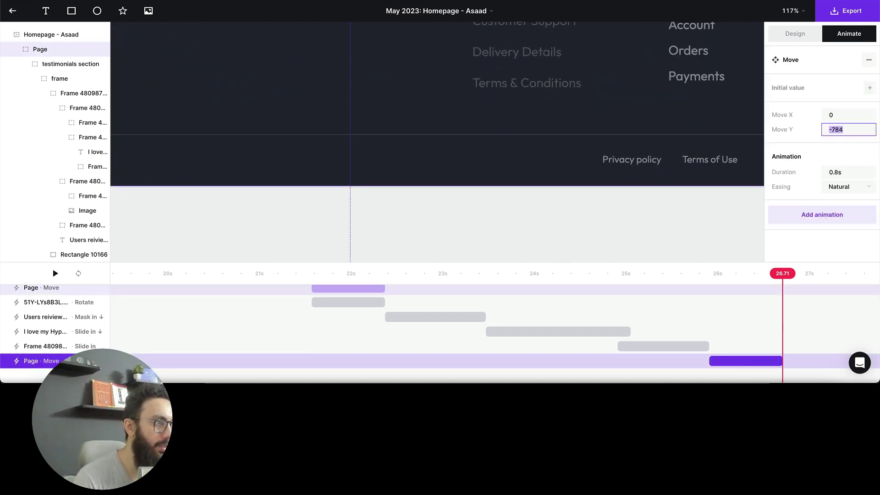
{"action": "key", "text": "Up"}
{"action": "key", "text": "Up"}
{"action": "key", "text": "Up"}
{"action": "key", "text": "Up"}
{"action": "key", "text": "Up"}
{"action": "key", "text": "Up"}
{"action": "key", "text": "Up"}
{"action": "key", "text": "Up"}
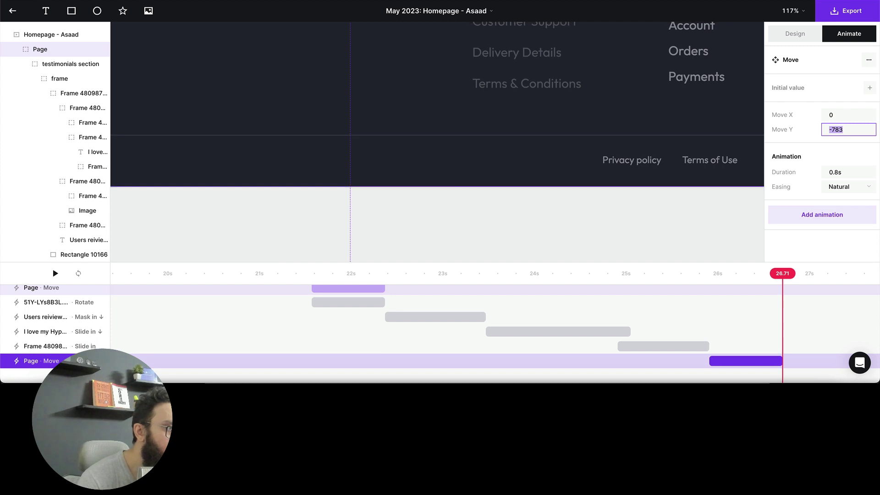
Step: Set the Homepage - Asaad artboard's duration to 27 s
{"action": "left_click", "coordinate": [672, 241]}
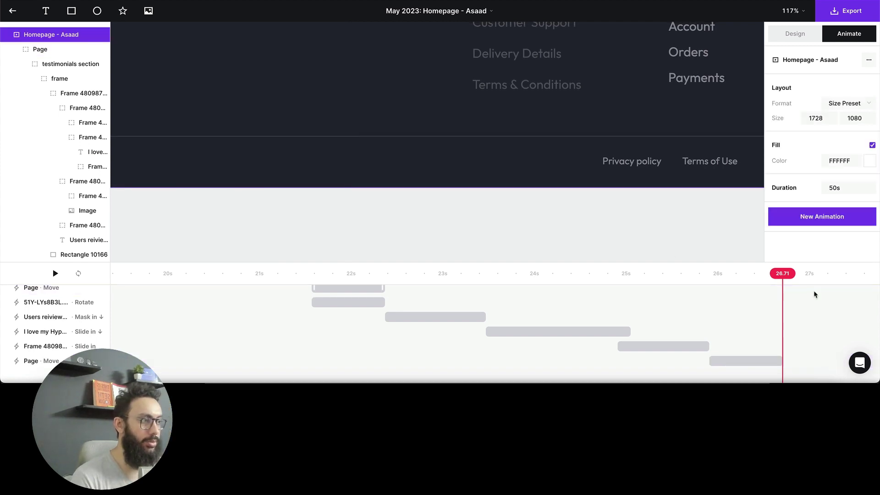
{"action": "left_click", "coordinate": [840, 186]}
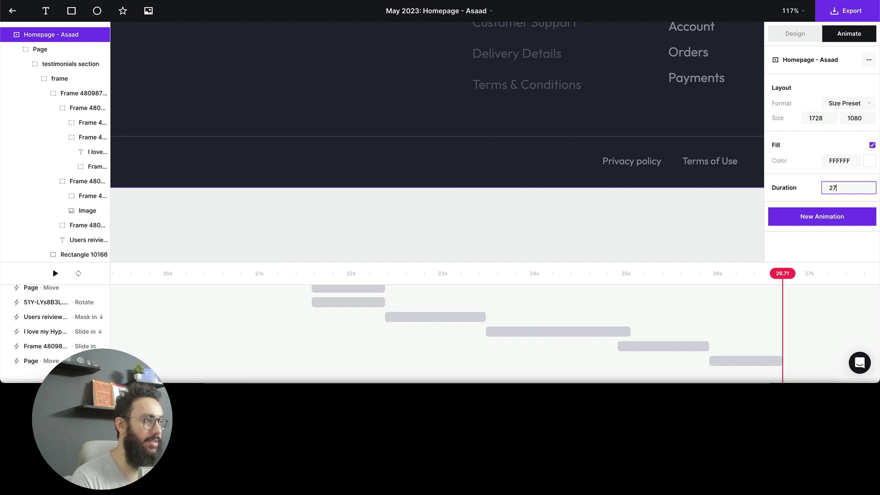
{"action": "key", "text": "Return"}
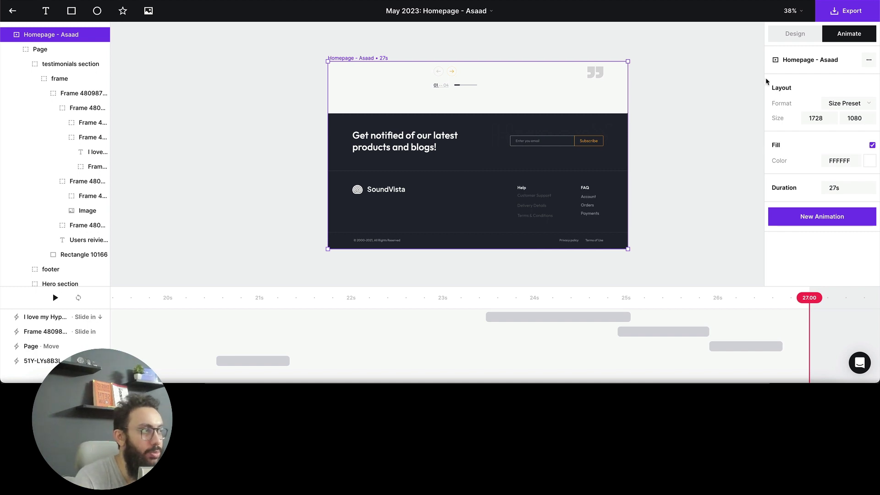
Step: Export the animation as a 1x video at 1728×1080 px and set its frame rate to 30 fps
{"action": "left_click", "coordinate": [845, 10]}
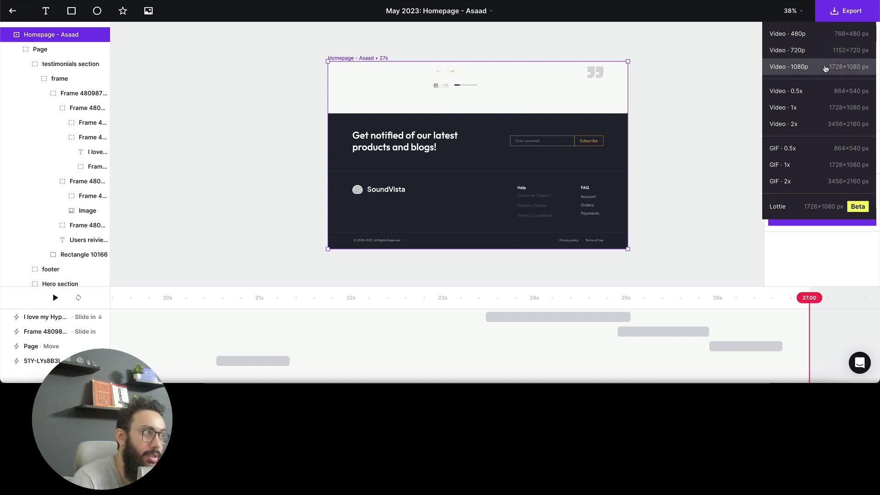
{"action": "left_click", "coordinate": [809, 107]}
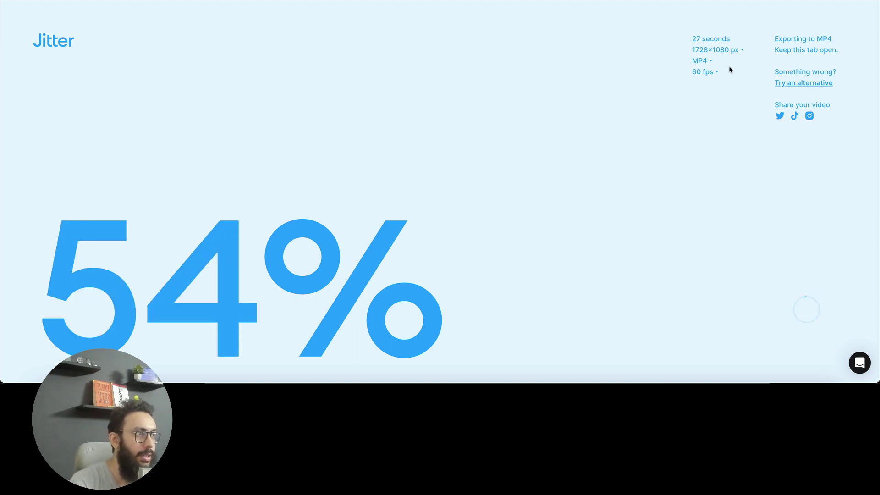
{"action": "left_click", "coordinate": [716, 72]}
{"action": "left_click", "coordinate": [728, 121]}
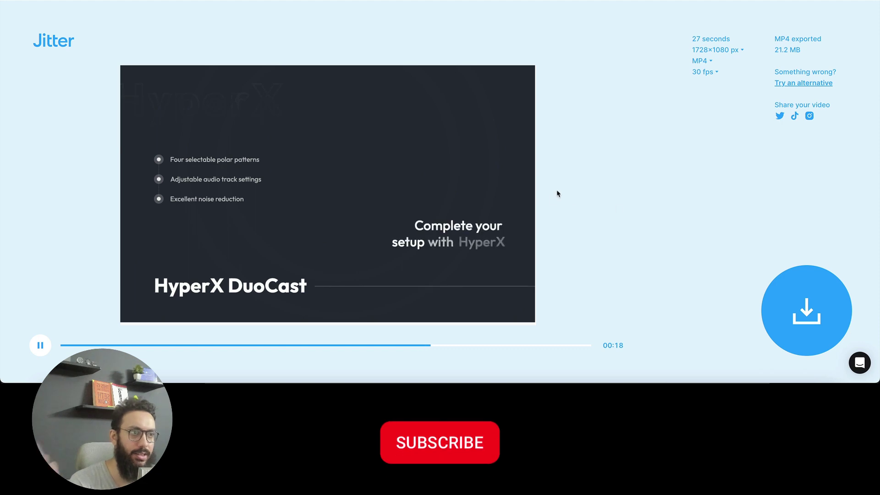
Step: Download the exported MP4 and show it among the downloaded files
{"action": "left_click", "coordinate": [805, 305]}
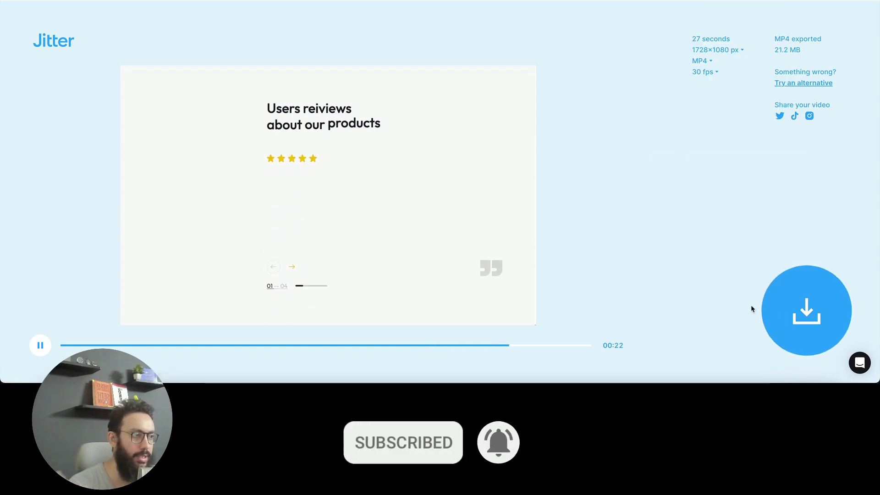
{"action": "left_click", "coordinate": [786, 387]}
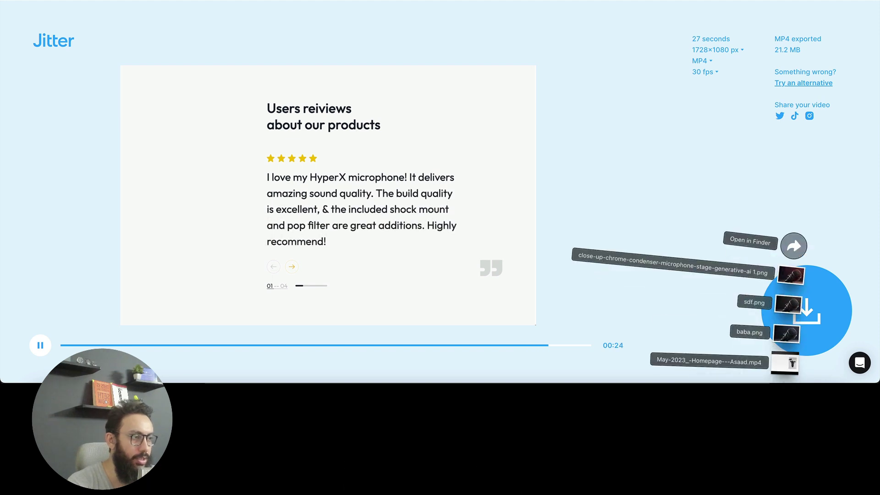
{"action": "left_click", "coordinate": [786, 387]}
{"action": "left_click", "coordinate": [786, 387]}
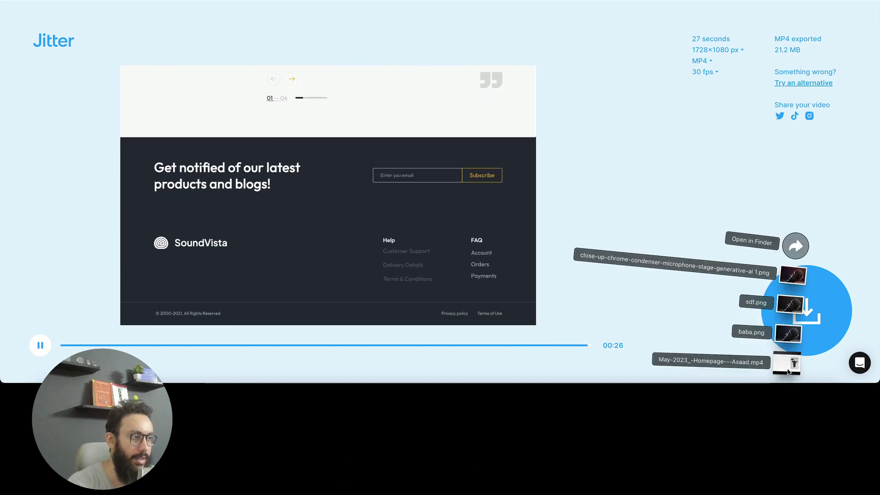
Step: Play back the exported homepage MP4, and try to upload it as the media of a new Dribbble shot
{"action": "left_click", "coordinate": [788, 361]}
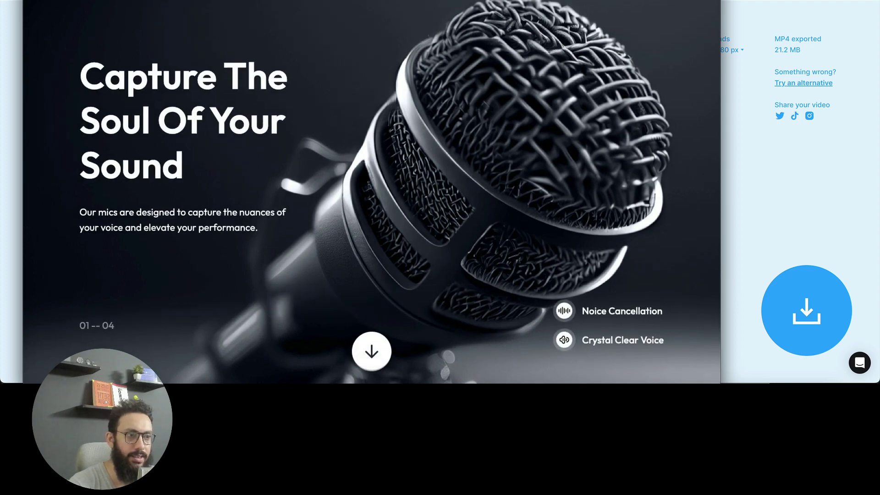
{"action": "key", "text": "super+w"}
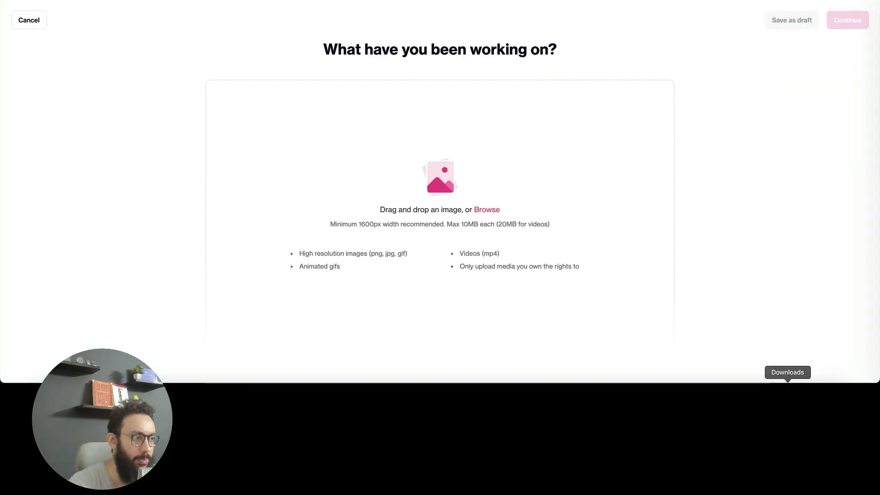
{"action": "left_click", "coordinate": [786, 377]}
{"action": "left_click_drag", "start_coordinate": [789, 291], "coordinate": [460, 225]}
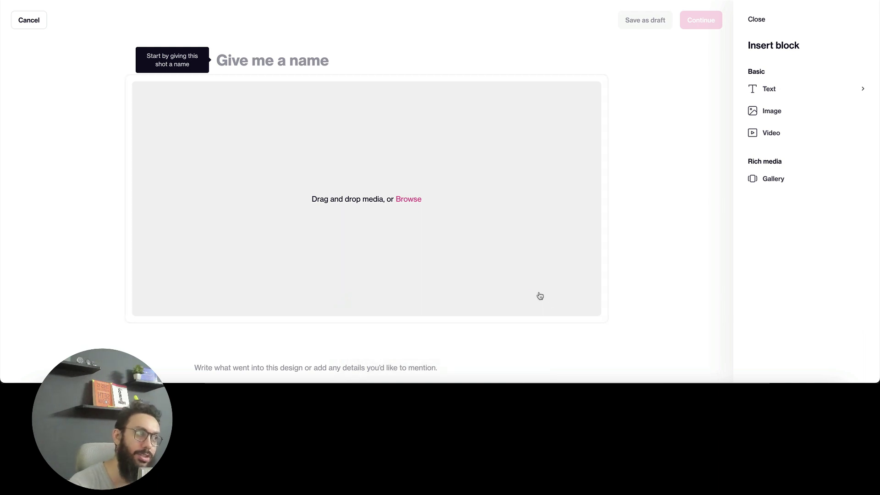
Step: Search the web for "mp4 minify" in a new tab and open the Mp4Compress site
{"action": "key", "text": "super+t"}
{"action": "type", "text": "mp4"}
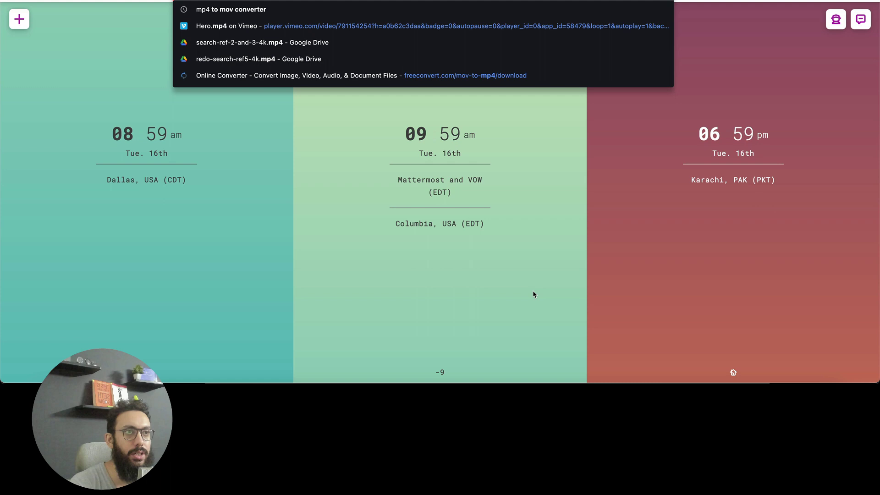
{"action": "key", "text": "Return"}
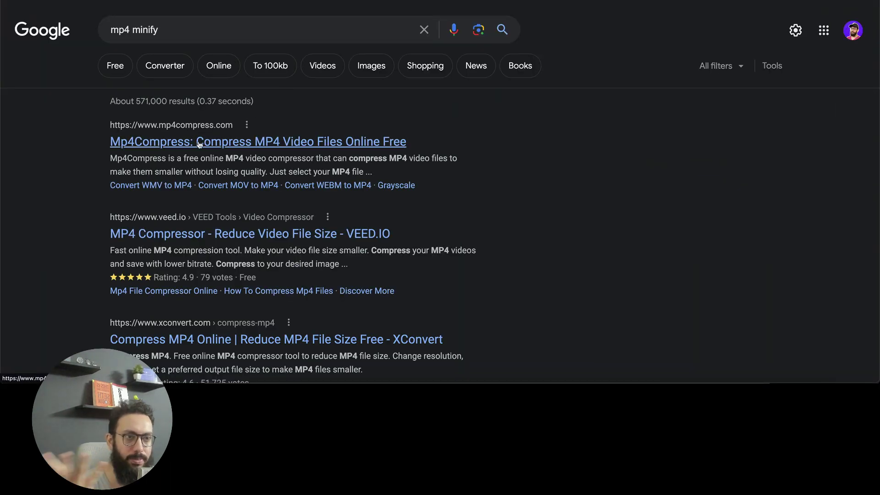
{"action": "left_click", "coordinate": [198, 143]}
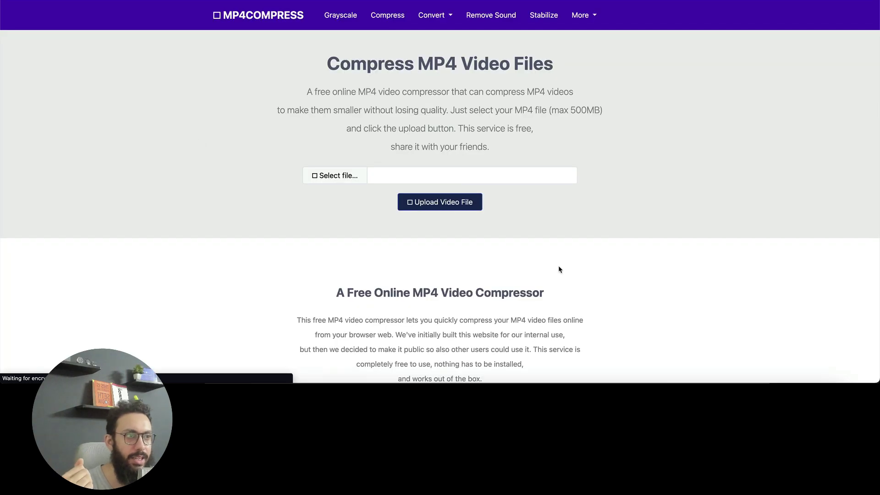
Step: Upload the exported May-2023 homepage MP4 from the Downloads folder to Mp4Compress for compression
{"action": "left_click", "coordinate": [441, 207]}
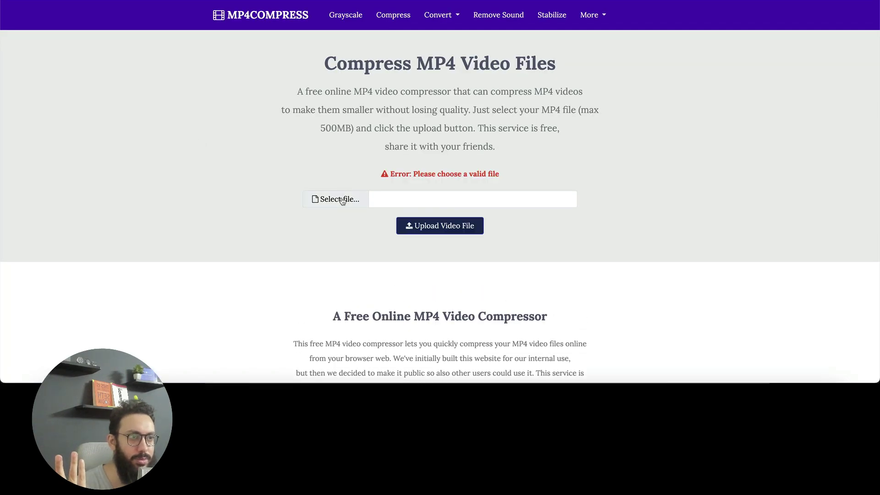
{"action": "left_click", "coordinate": [342, 200]}
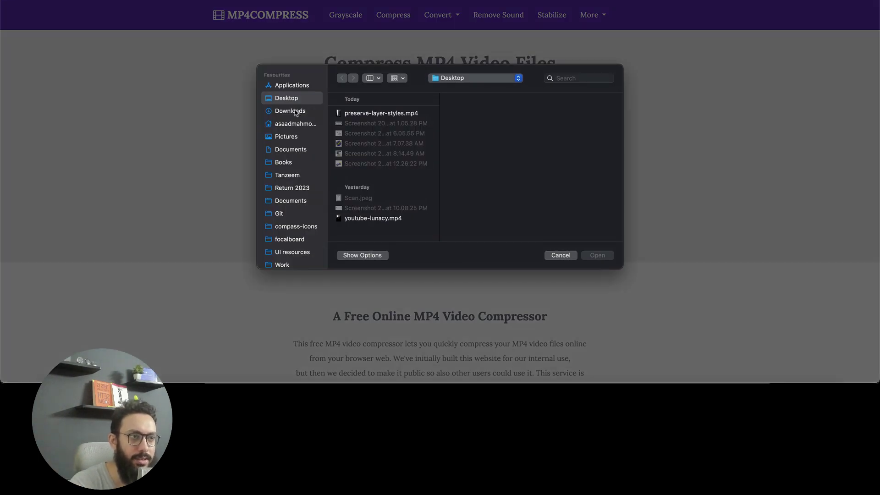
{"action": "left_click", "coordinate": [291, 111]}
{"action": "double_click", "coordinate": [366, 134]}
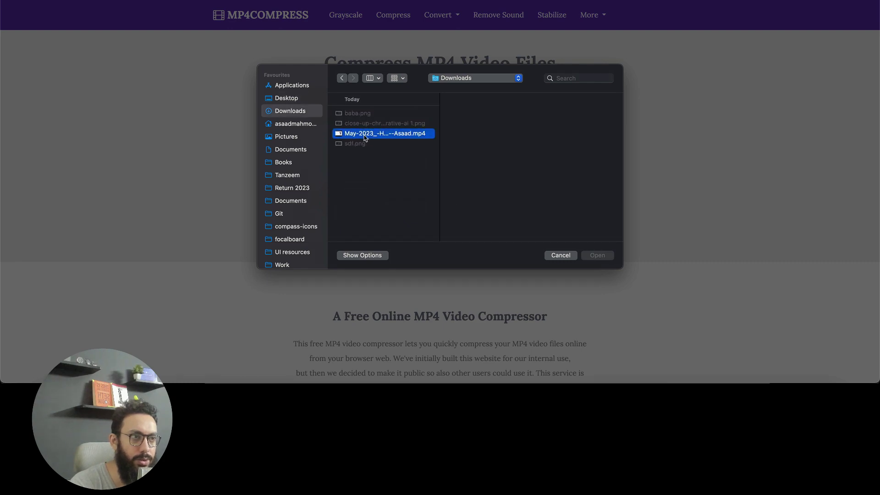
{"action": "left_click", "coordinate": [445, 230]}
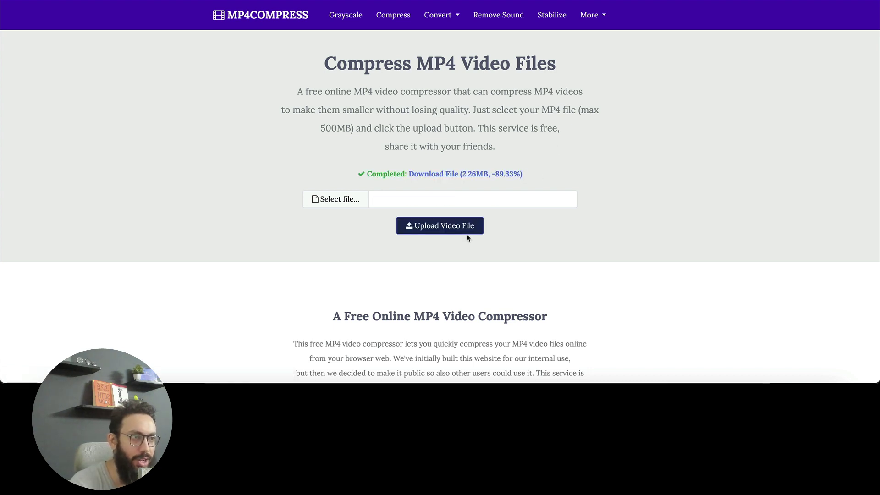
Step: Download the compressed MP4 and play it back to check its quality
{"action": "left_click", "coordinate": [497, 175]}
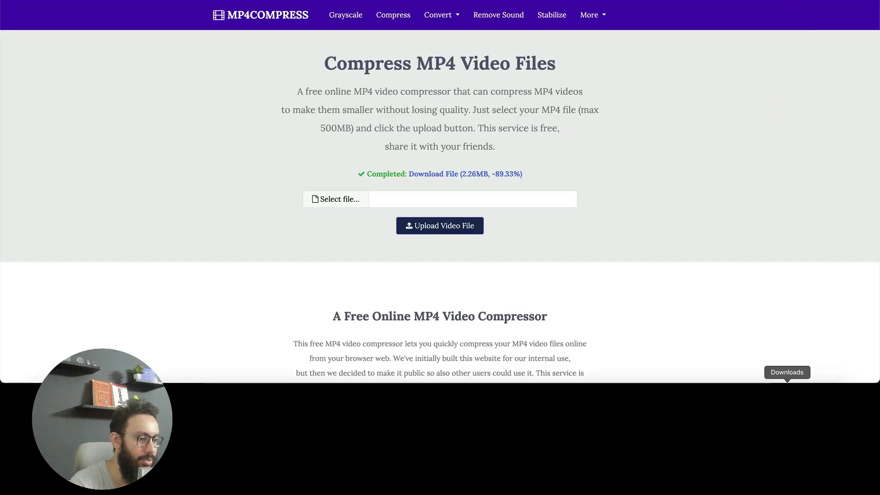
{"action": "left_click", "coordinate": [787, 363]}
{"action": "left_click", "coordinate": [784, 369]}
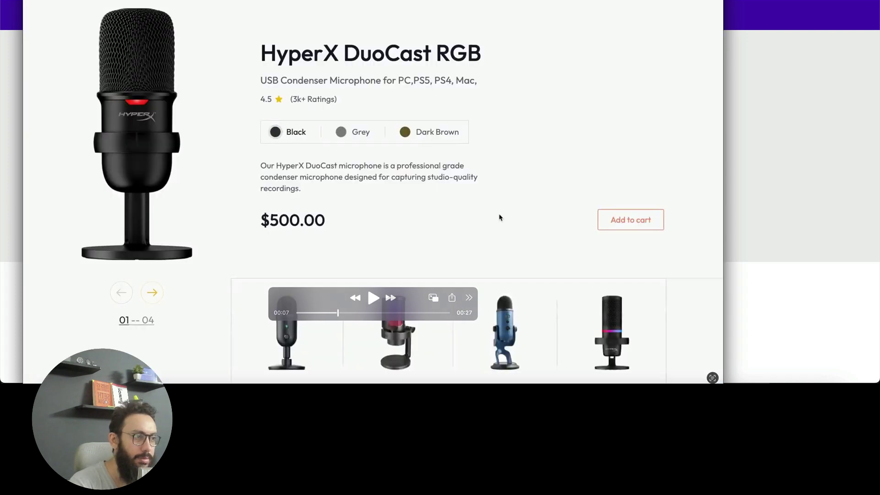
{"action": "left_click", "coordinate": [847, 182]}
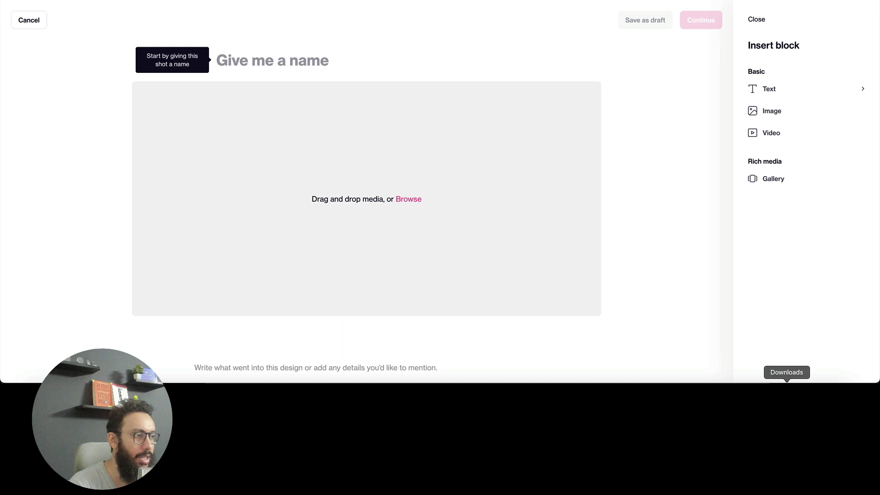
Step: Switch to the Dribbble shot, add the compressed MP4 as its media, review the playback and dismiss the block insertion options
{"action": "left_click", "coordinate": [786, 370]}
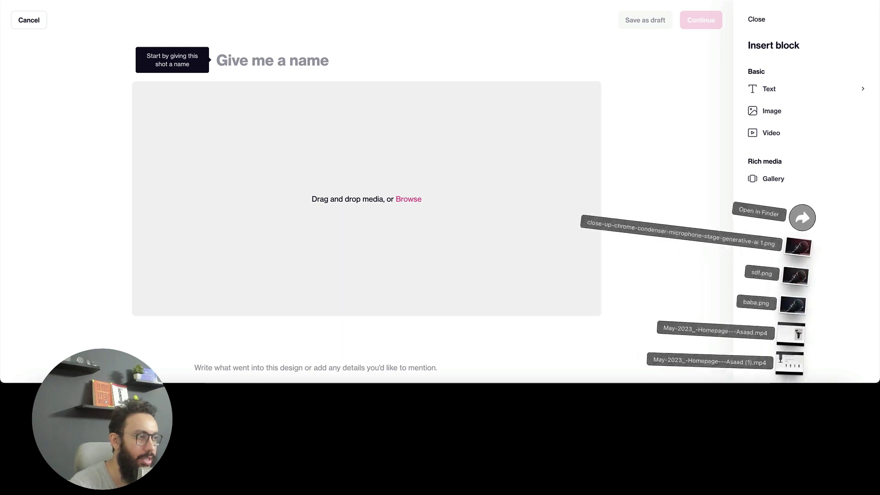
{"action": "left_click_drag", "start_coordinate": [784, 335], "coordinate": [373, 249]}
{"action": "scroll", "coordinate": [645, 222], "scroll_direction": "down", "scroll_amount": 2}
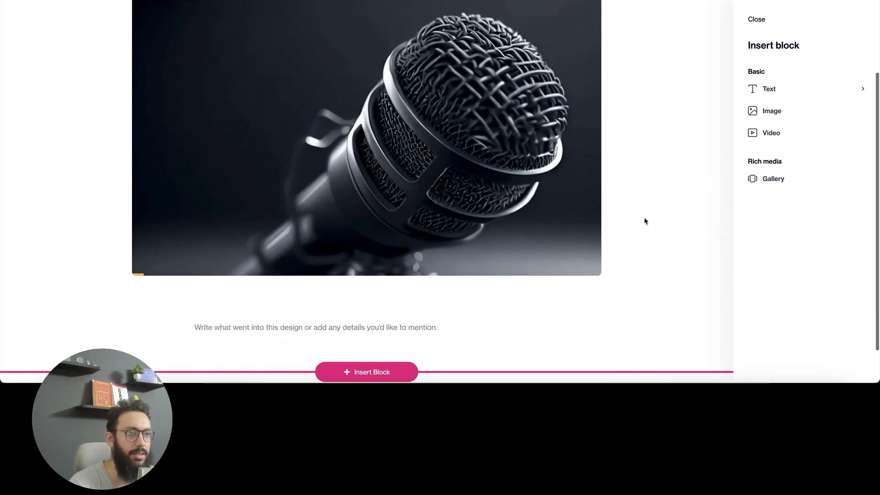
{"action": "scroll", "coordinate": [645, 221], "scroll_direction": "up", "scroll_amount": 2}
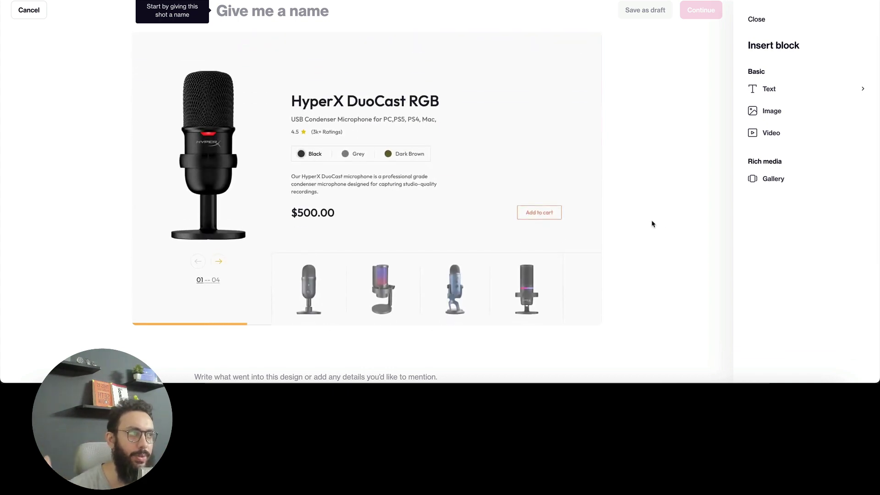
{"action": "scroll", "coordinate": [300, 65], "scroll_direction": "down", "scroll_amount": 1}
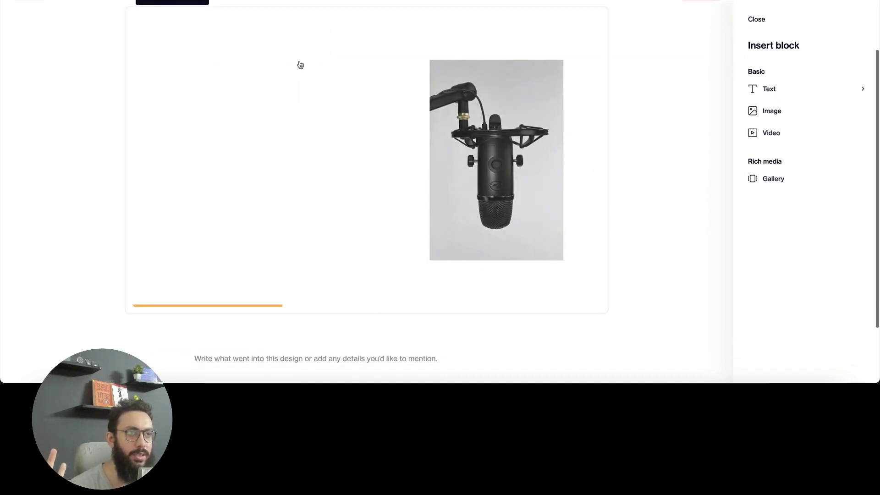
{"action": "scroll", "coordinate": [300, 65], "scroll_direction": "up", "scroll_amount": 3}
{"action": "key", "text": "Escape"}
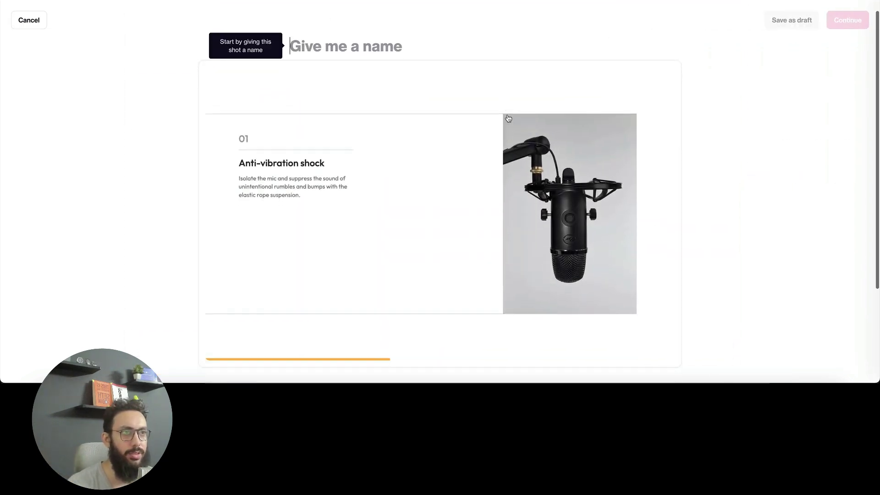